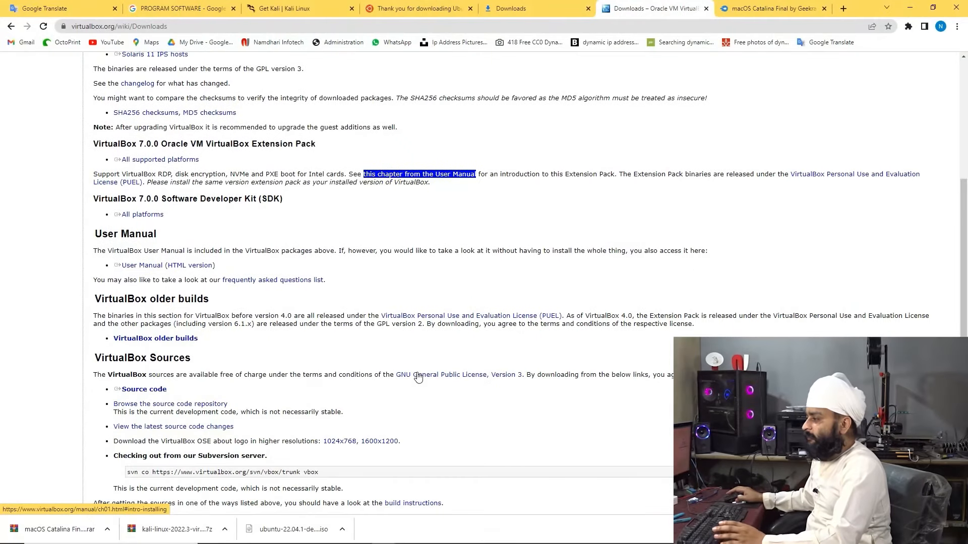
Work on the VirtualBox Downloads page beside the freshly installed, still-empty VirtualBox Manager
drag(522, 375, 396, 376)
Download the VirtualBox 7.0.0 Extension Pack for all supported platforms and open it for installation
scroll(418, 378, down, 2)
click(418, 378)
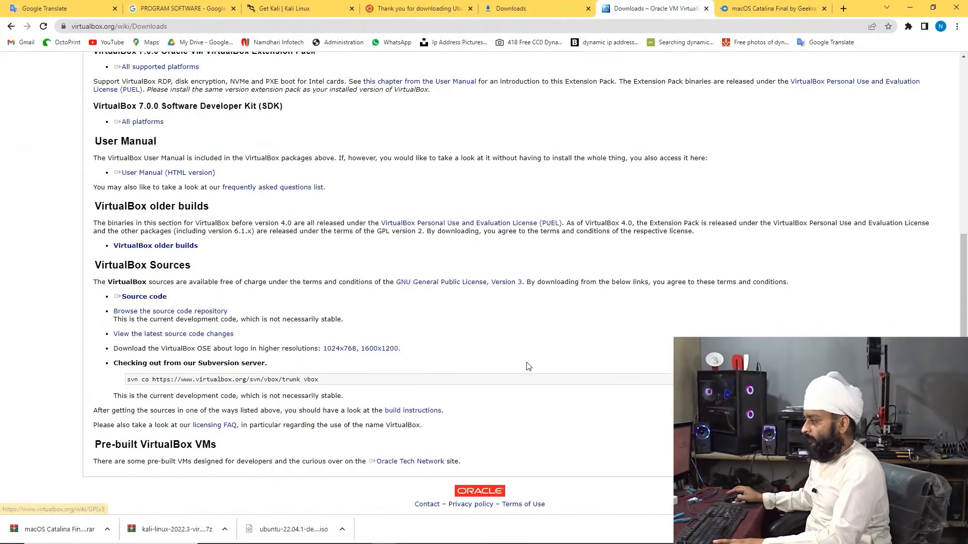
scroll(86, 250, up, 4)
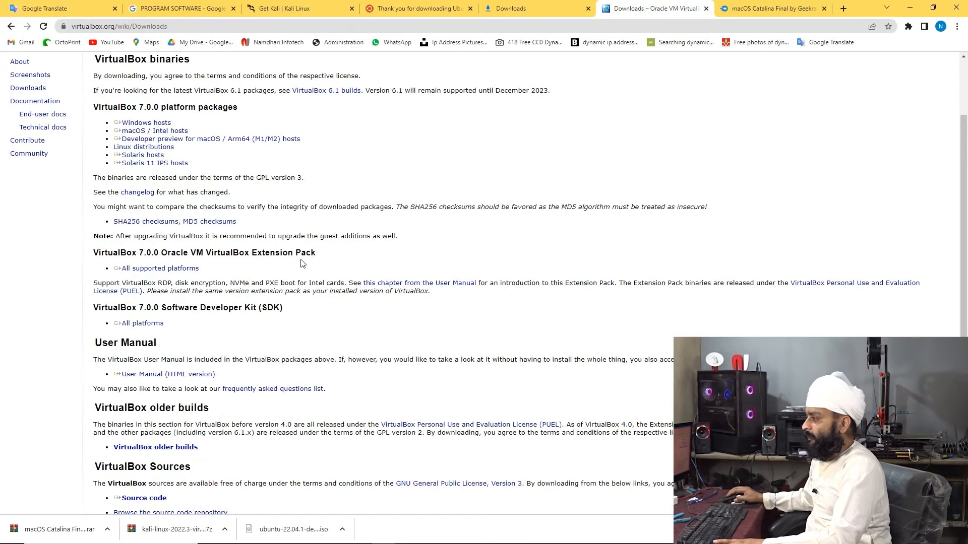
triple_click(191, 270)
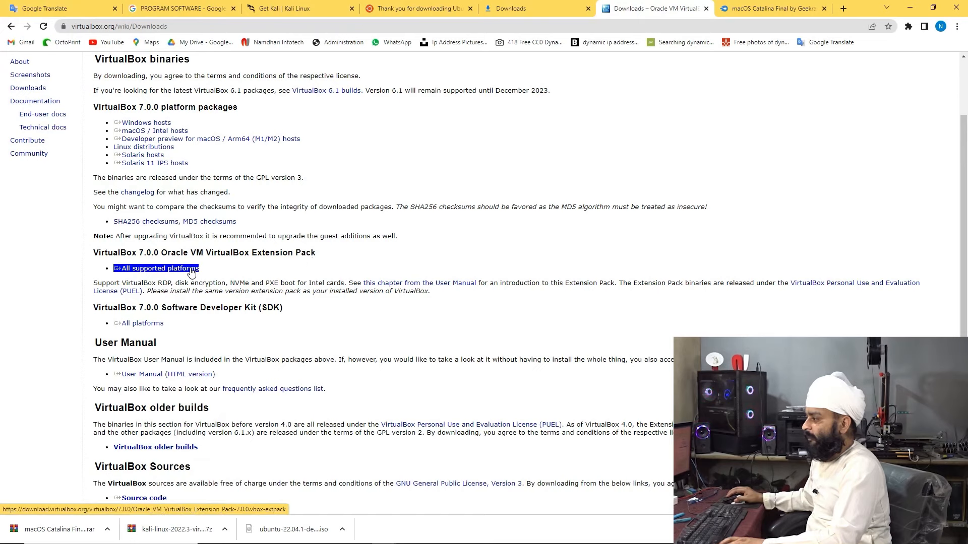
click(191, 269)
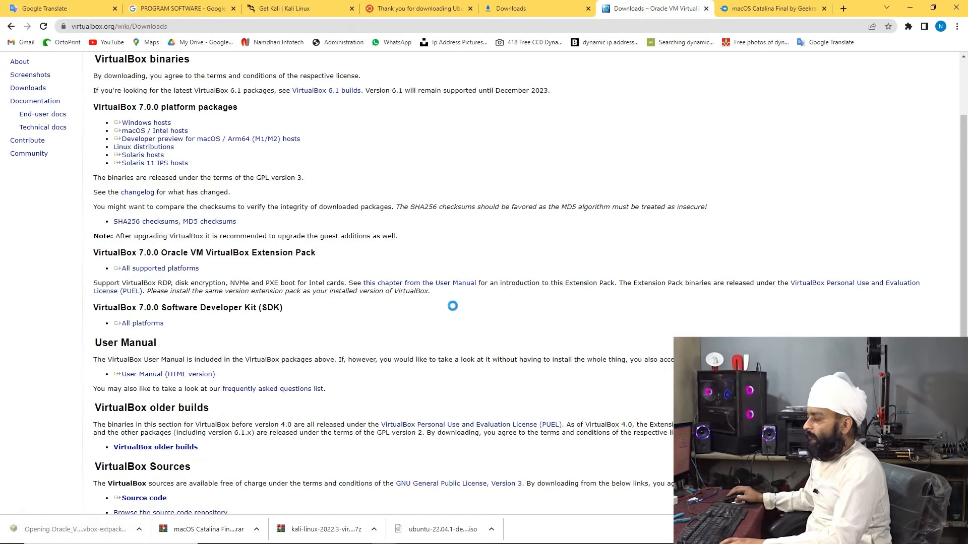
click(464, 341)
scroll(576, 341, down, 10)
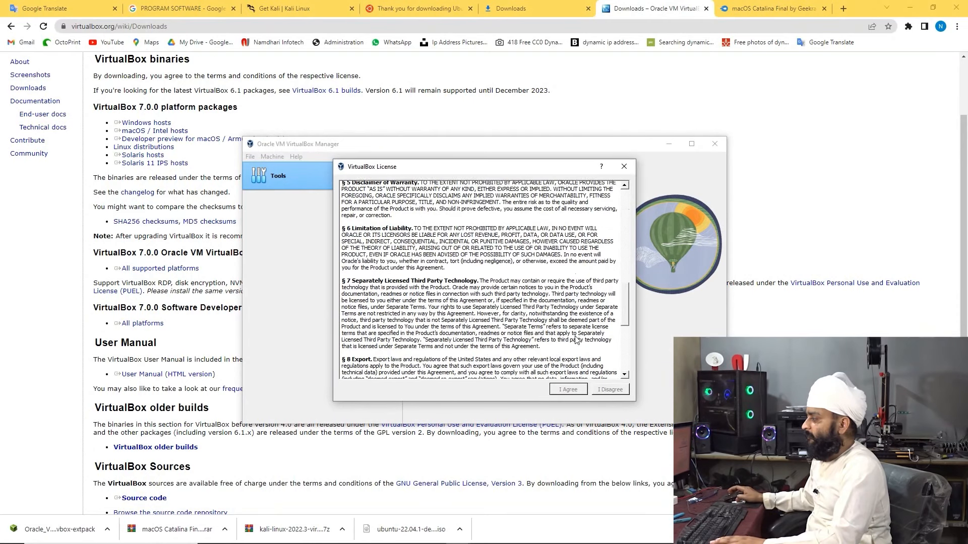
Accept the licence to install Extension Pack 7.0.0 and confirm it under Extensions
scroll(575, 348, down, 5)
click(562, 391)
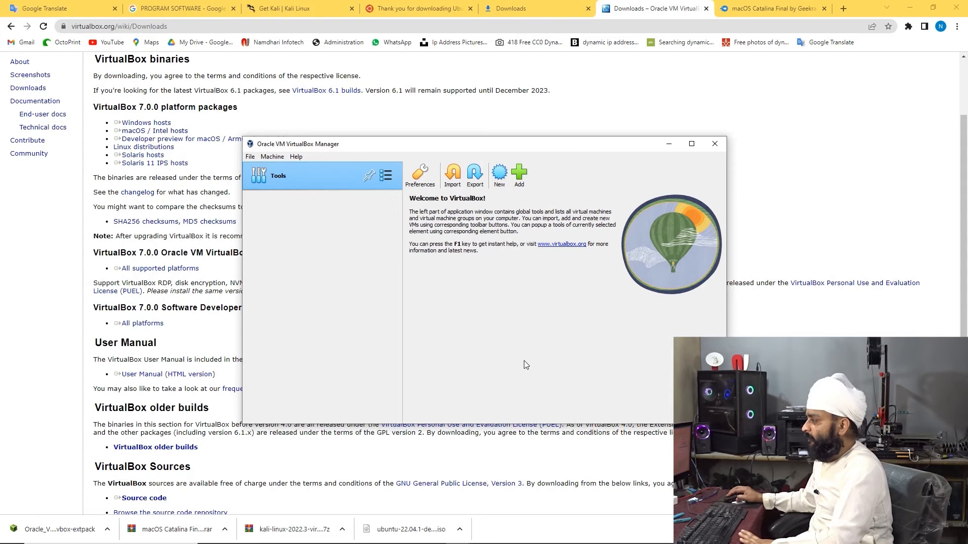
click(388, 177)
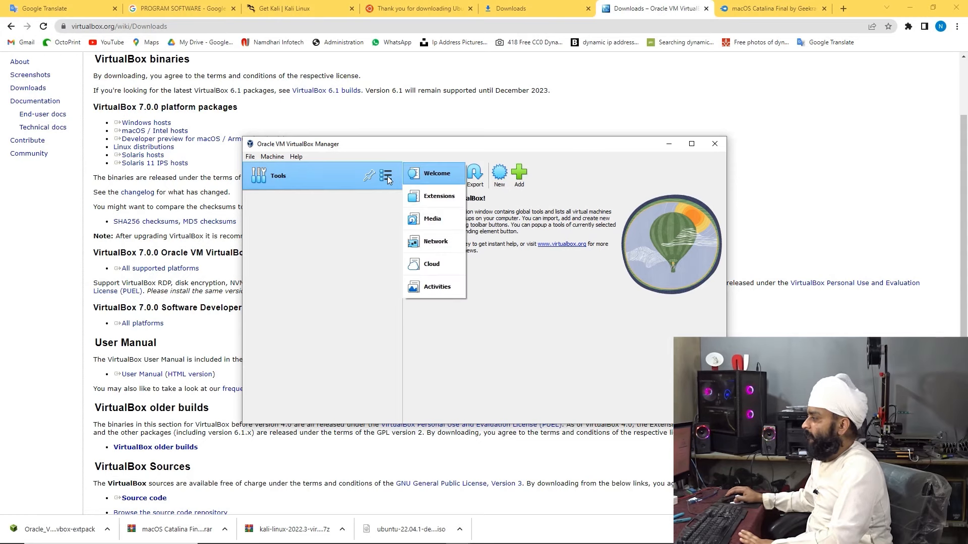
click(438, 196)
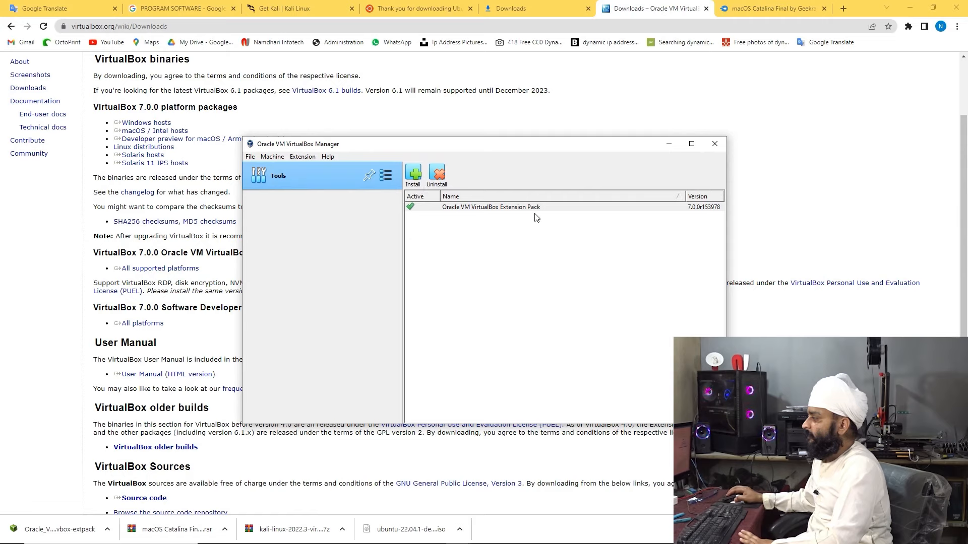
Create an additional host-only network adapter in the Network tool
click(385, 175)
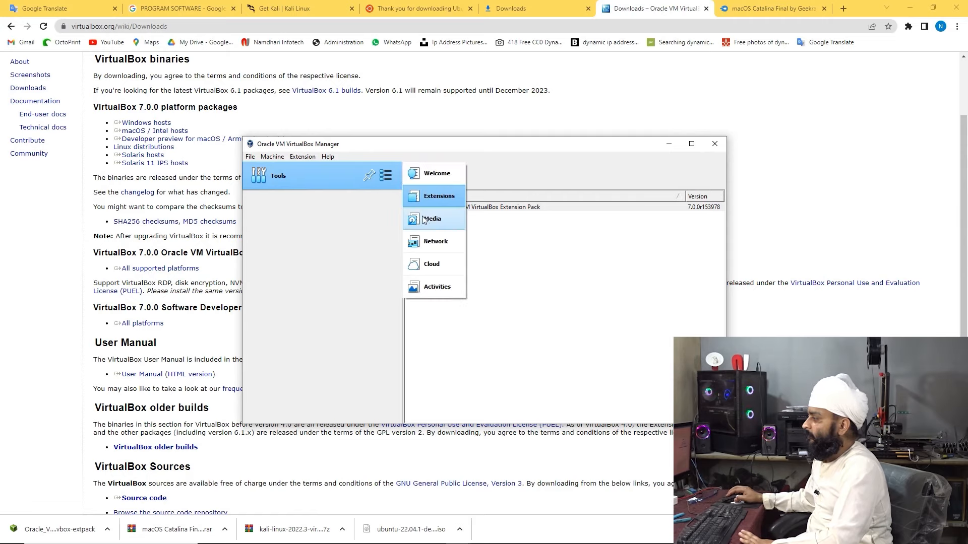
click(434, 245)
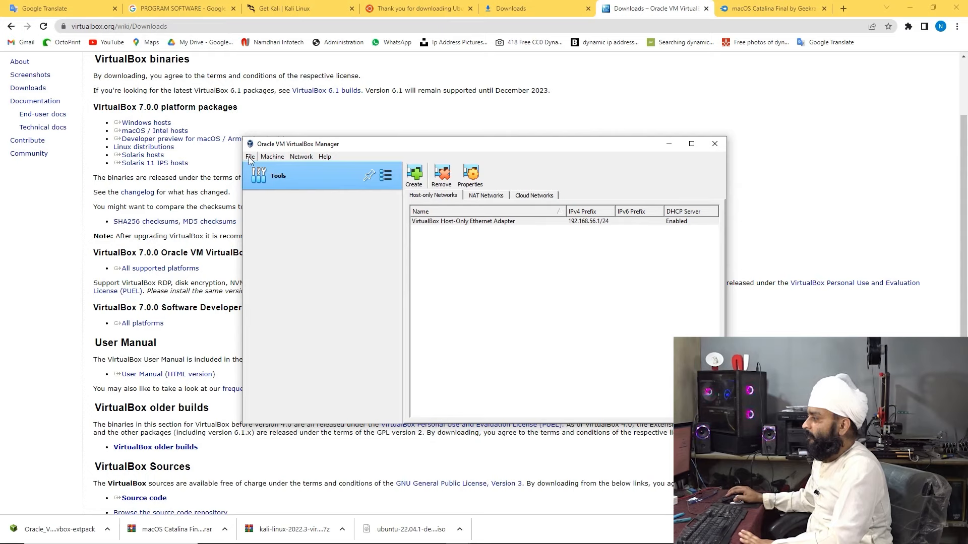
click(415, 179)
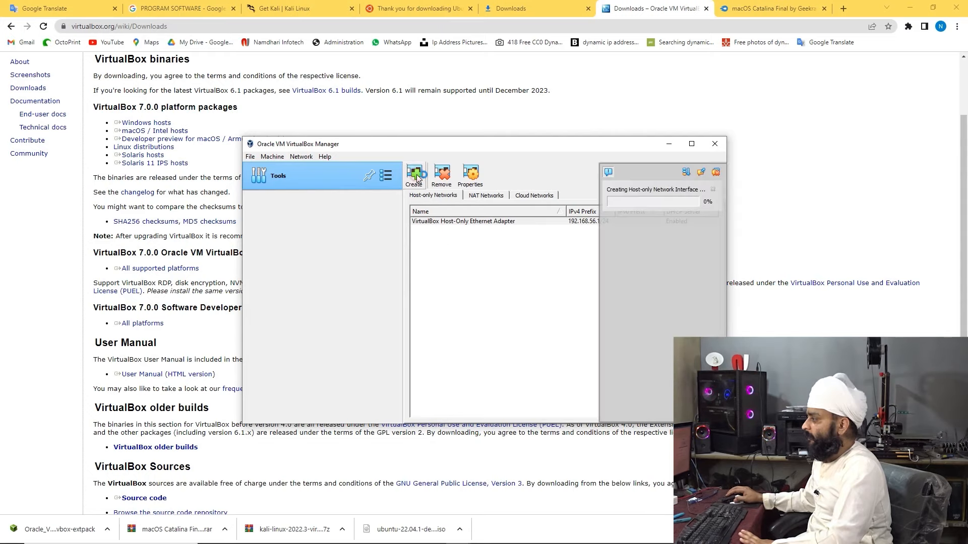
click(436, 180)
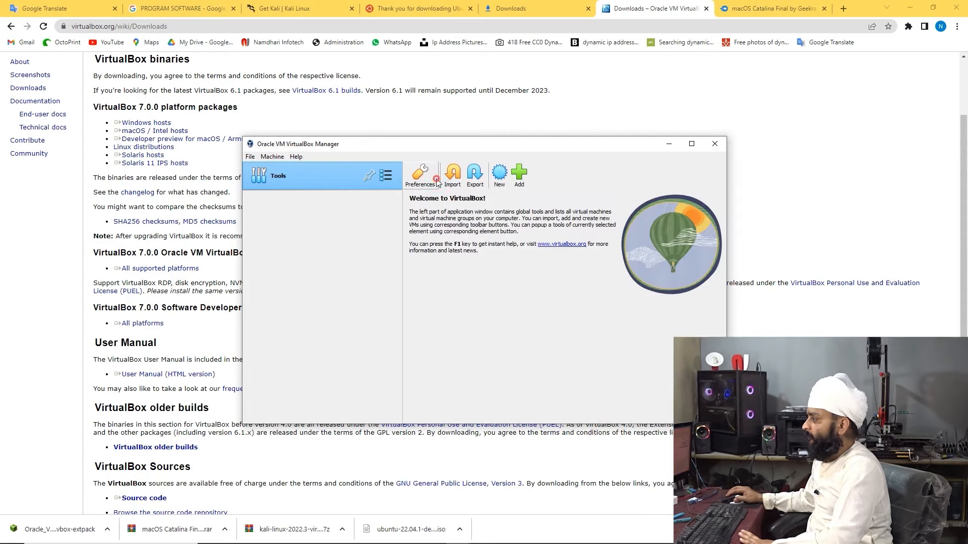
Open the Add machine file picker, then a separate File Explorer window
click(518, 177)
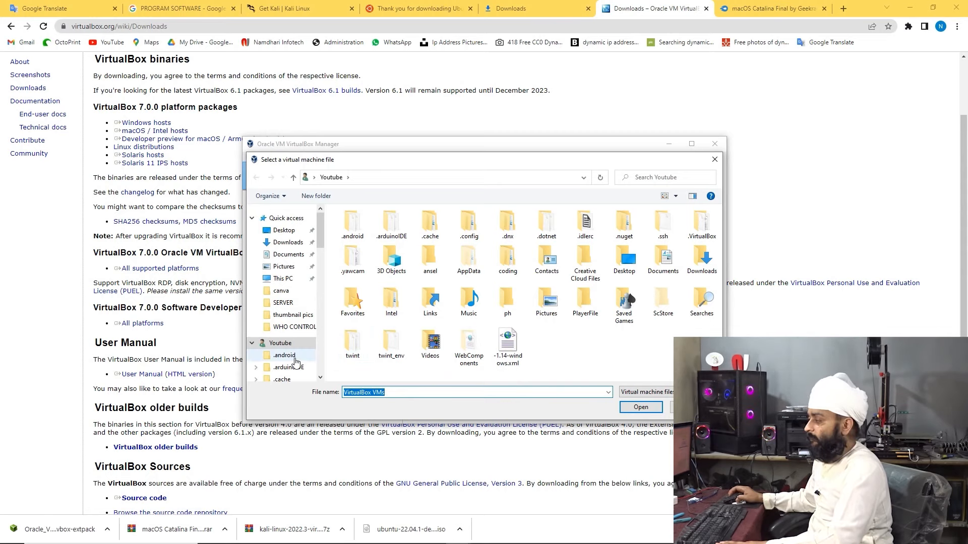
scroll(284, 356, down, 12)
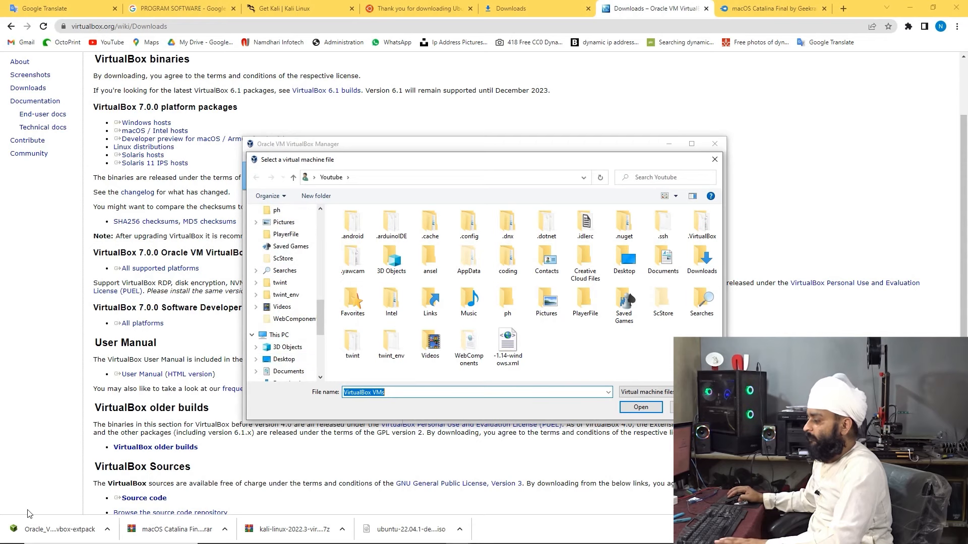
key(super+e)
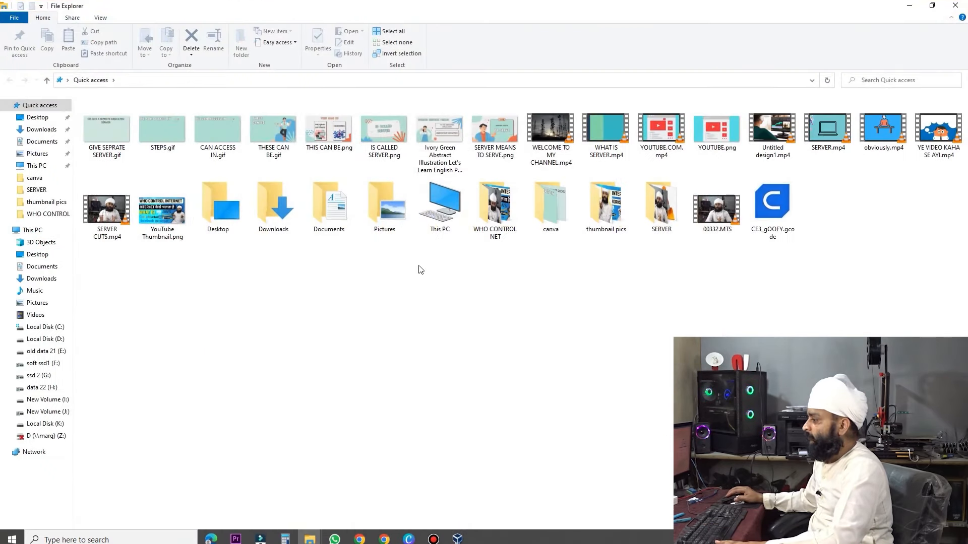
Review This PC's drives and free space on Local Disk (D:), then close File Explorer
click(25, 230)
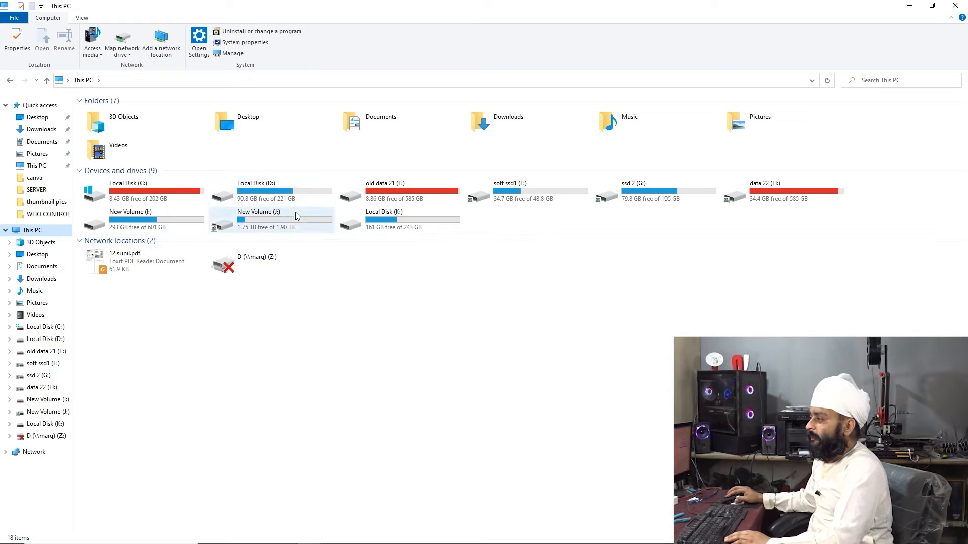
click(316, 201)
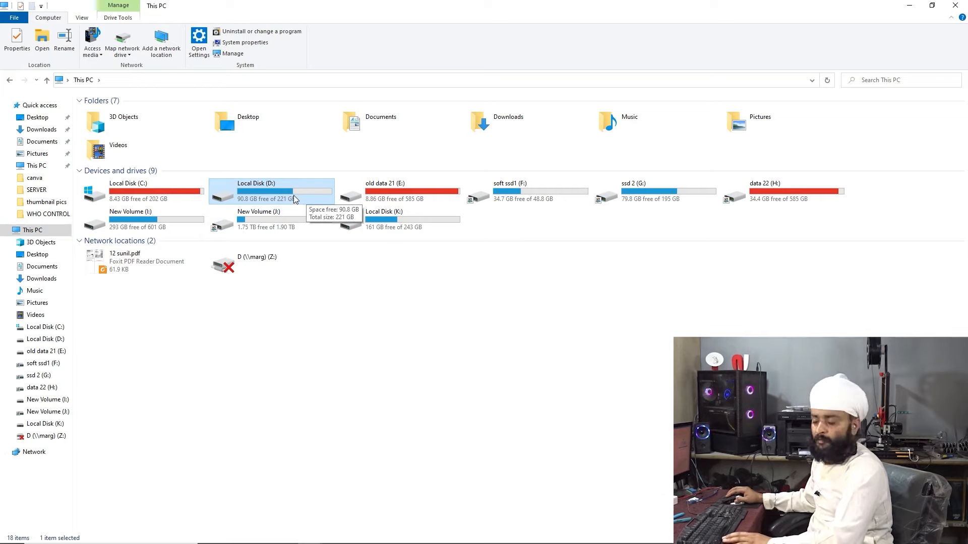
click(956, 5)
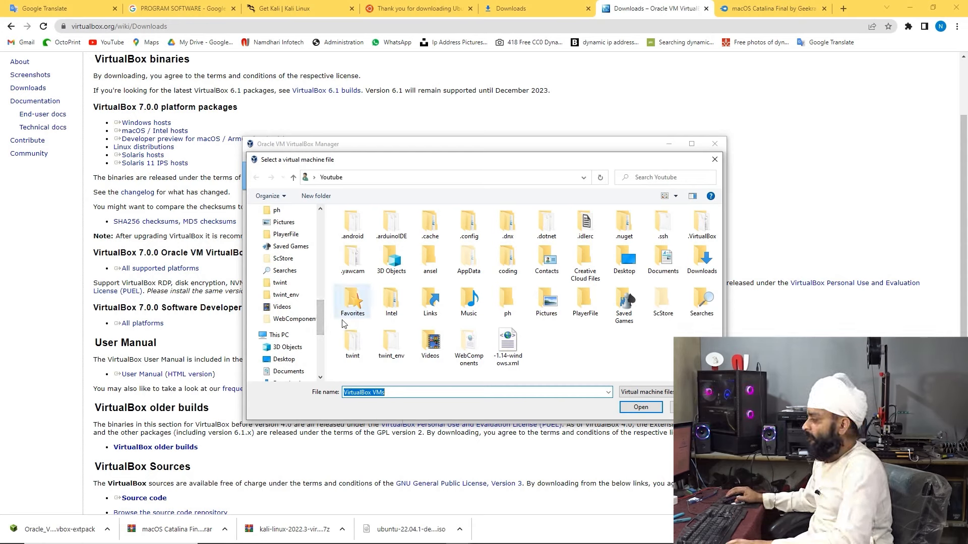
Create a new folder named 'VM IMAGES' on Local Disk (D:)
scroll(321, 329, down, 3)
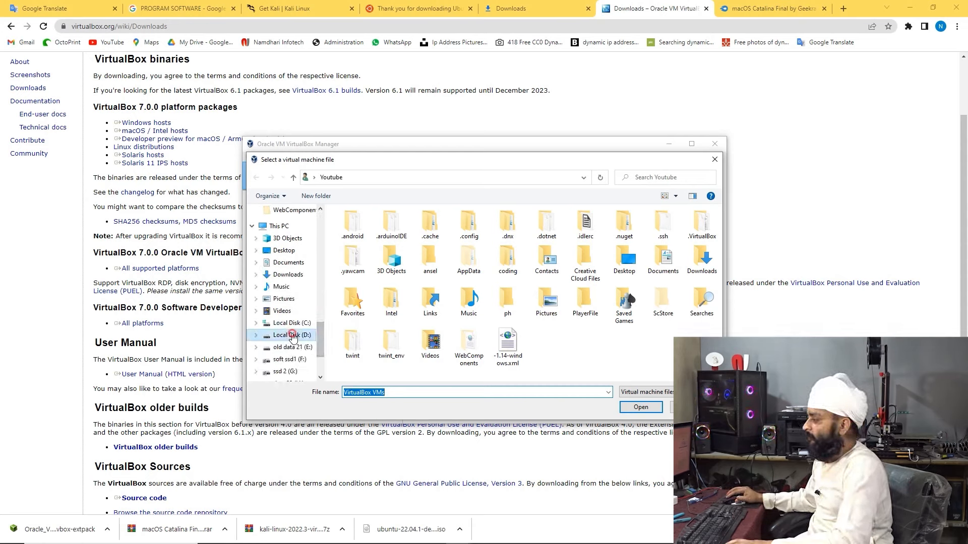
click(305, 335)
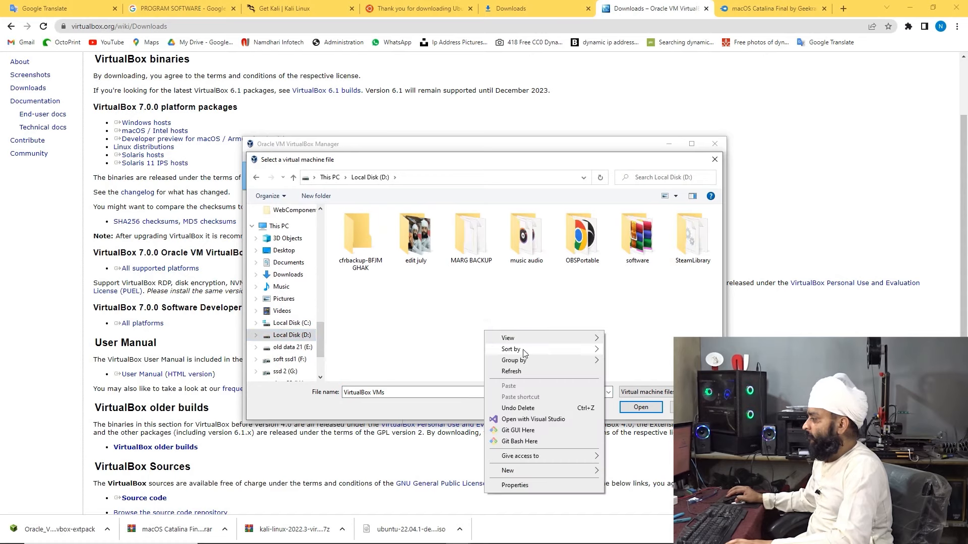
right_click(485, 333)
mouse_move(556, 472)
click(635, 348)
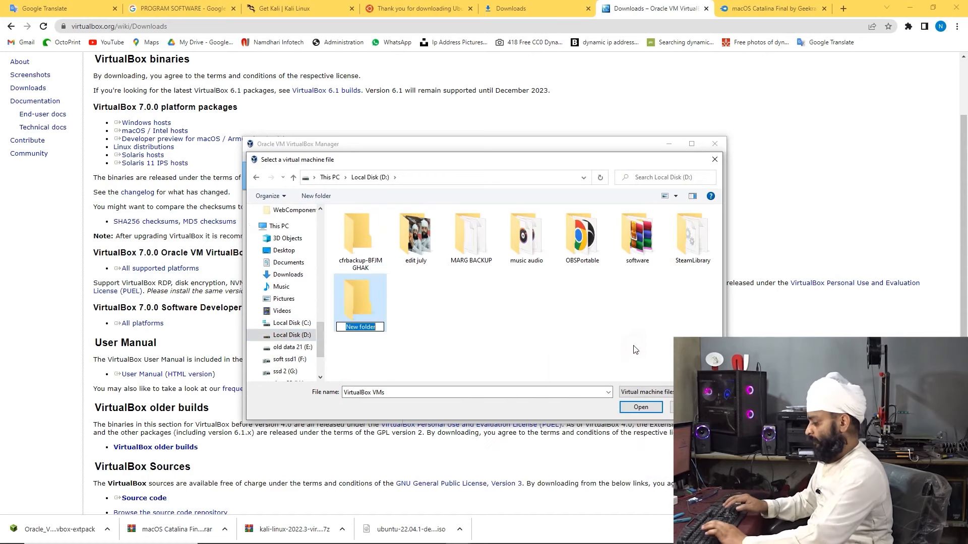
text(VM IMAGES)
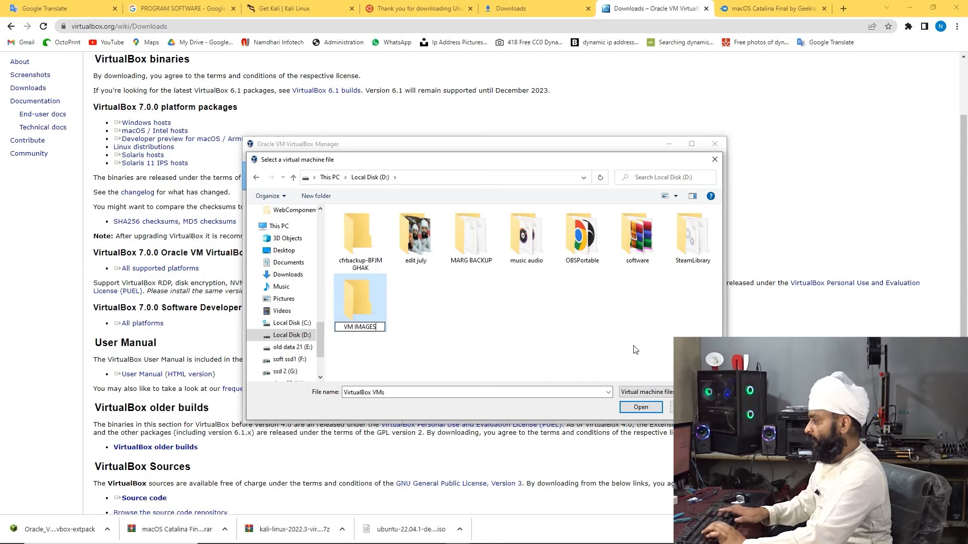
key(Return)
key(Return)
Cancel the add-machine file picker and start the Create Virtual Machine wizard
click(416, 392)
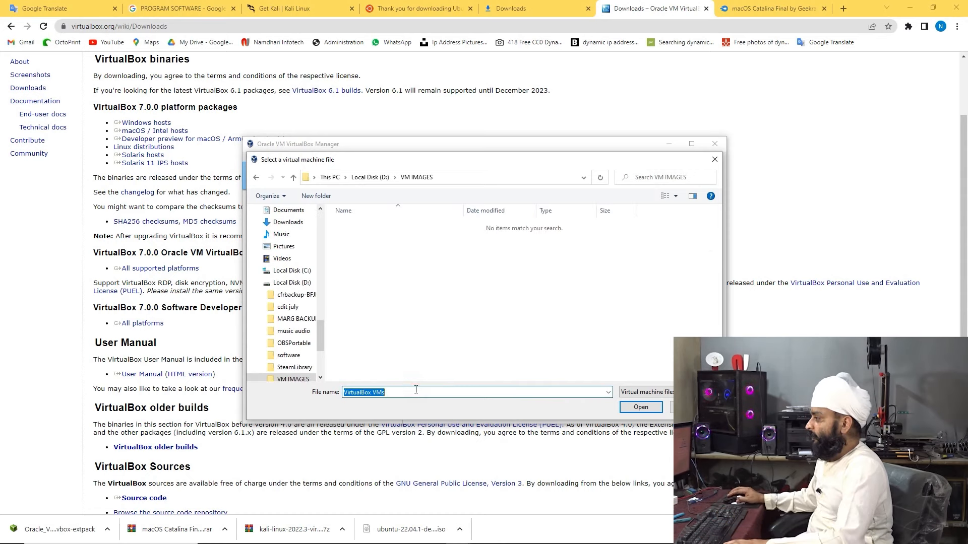
click(640, 406)
click(552, 288)
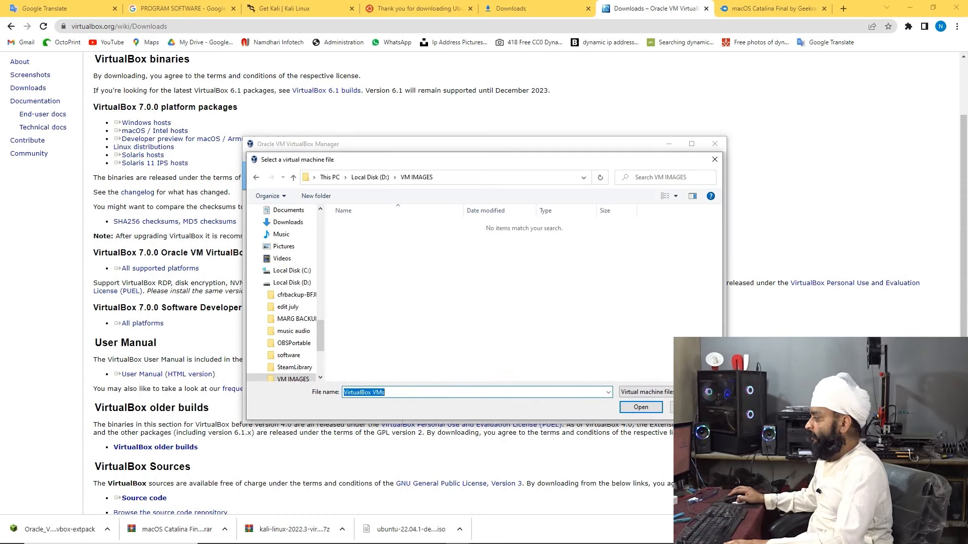
click(693, 393)
click(693, 393)
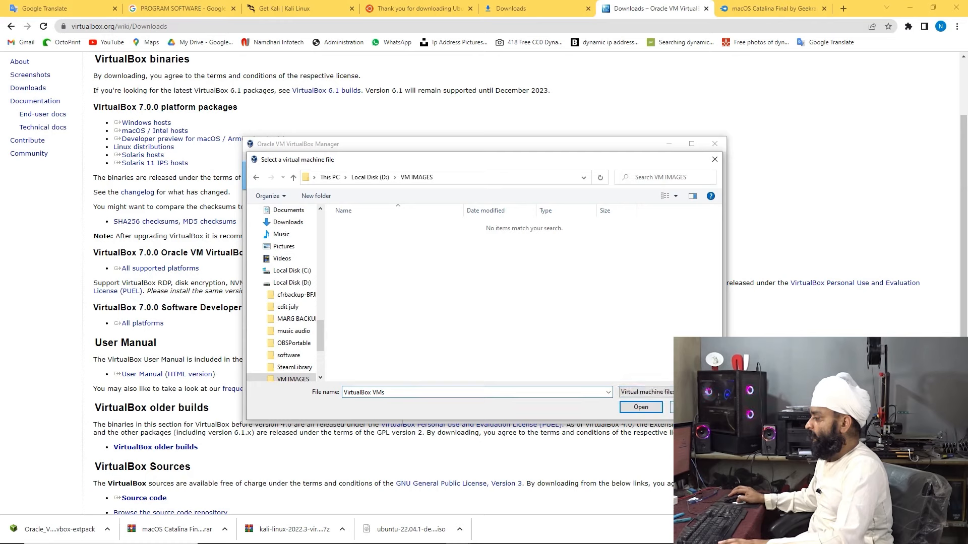
click(691, 407)
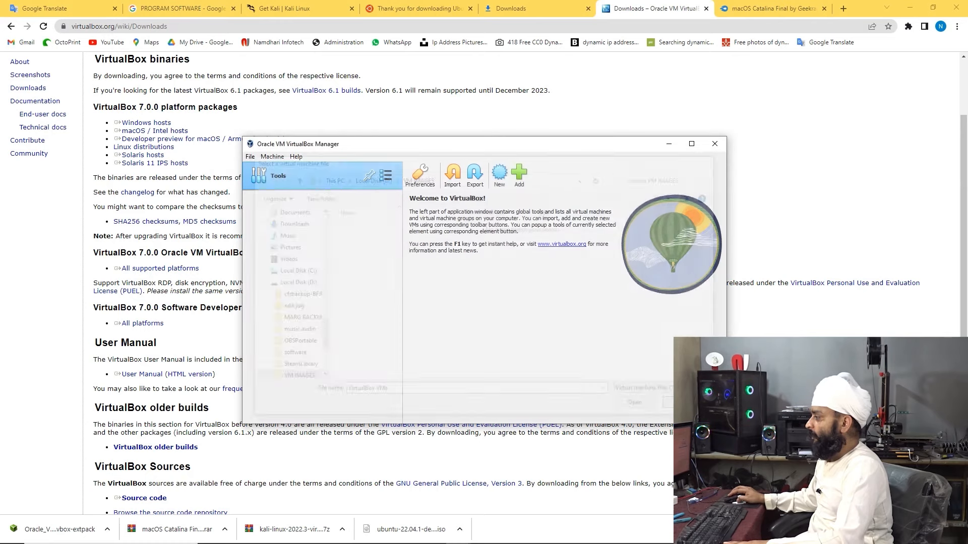
click(501, 180)
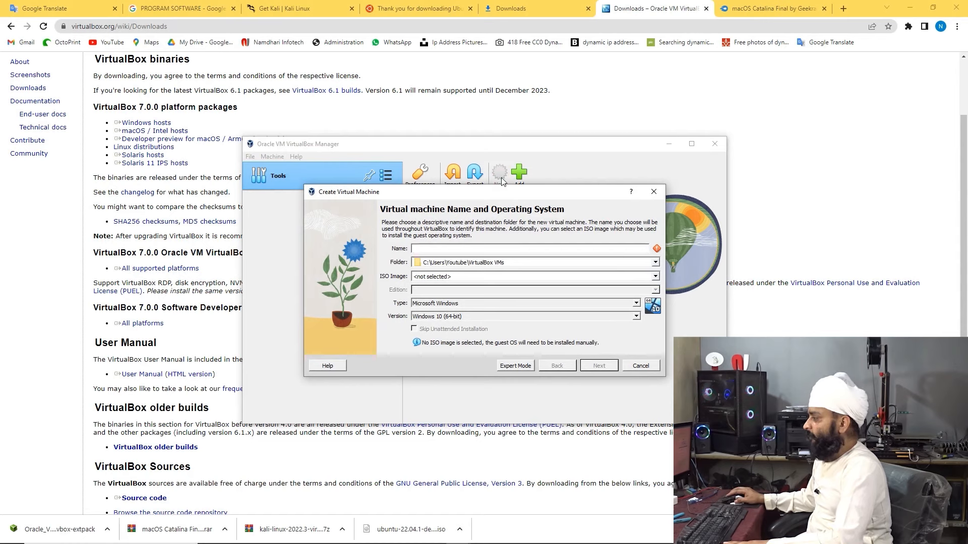
Name the new machine 'kALI' and set its folder to D:\VM IMAGES
click(439, 248)
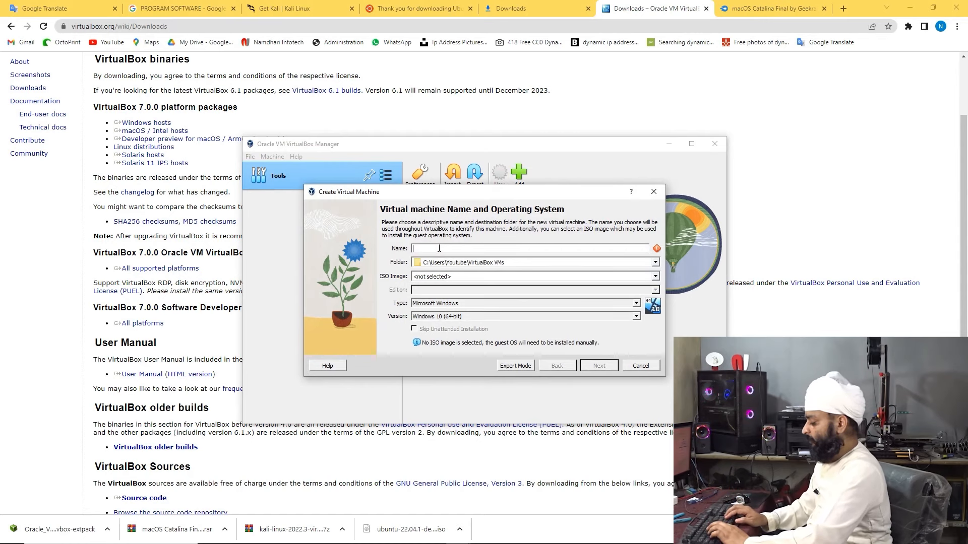
text(kALI)
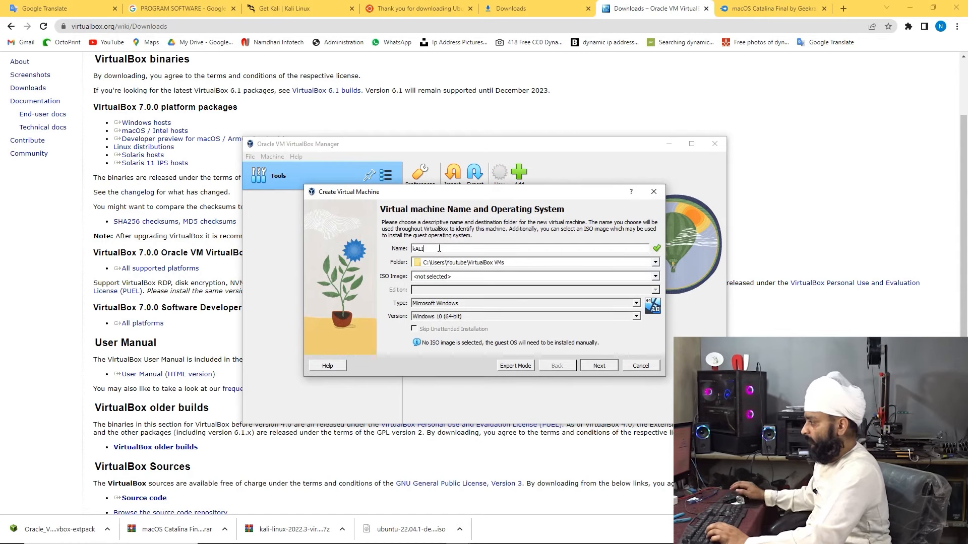
click(656, 263)
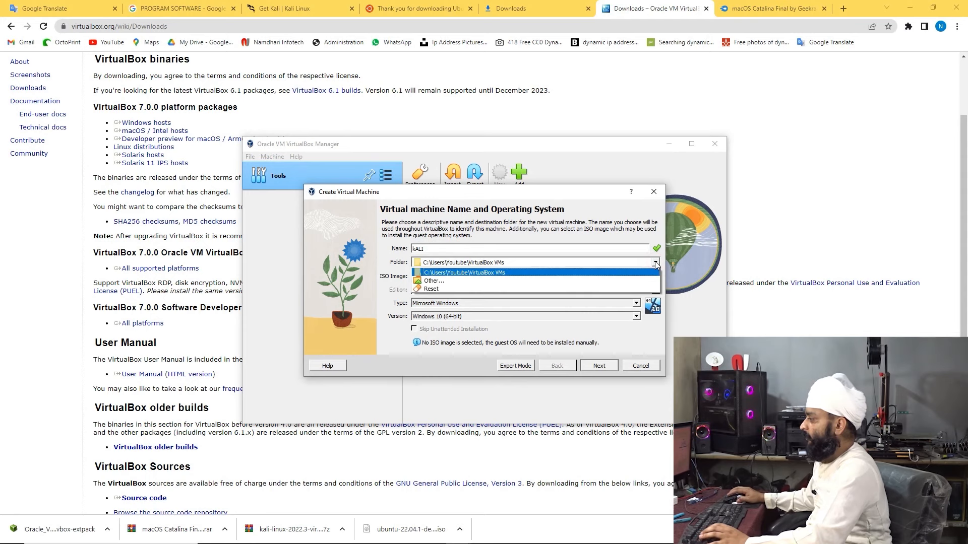
click(607, 281)
scroll(353, 404, down, 5)
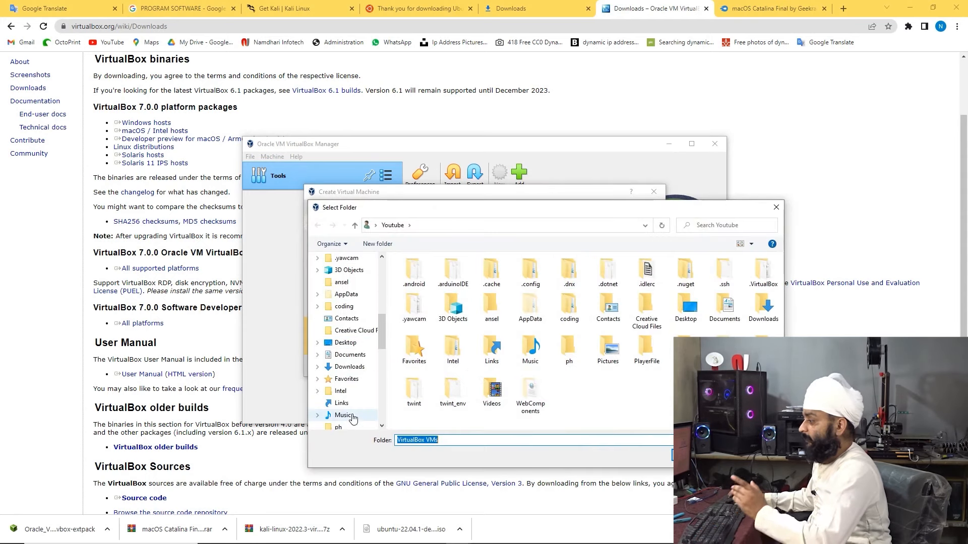
scroll(353, 383, down, 3)
click(354, 407)
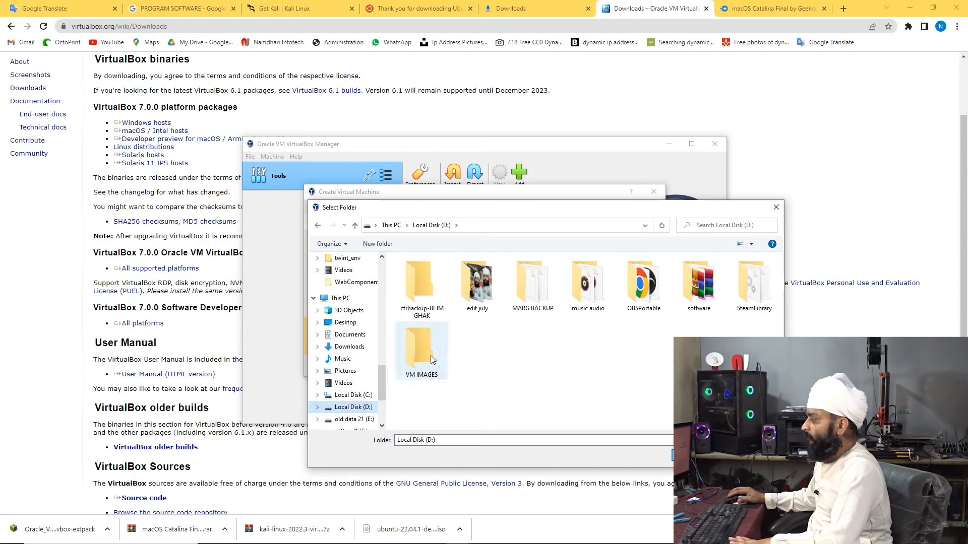
double_click(420, 352)
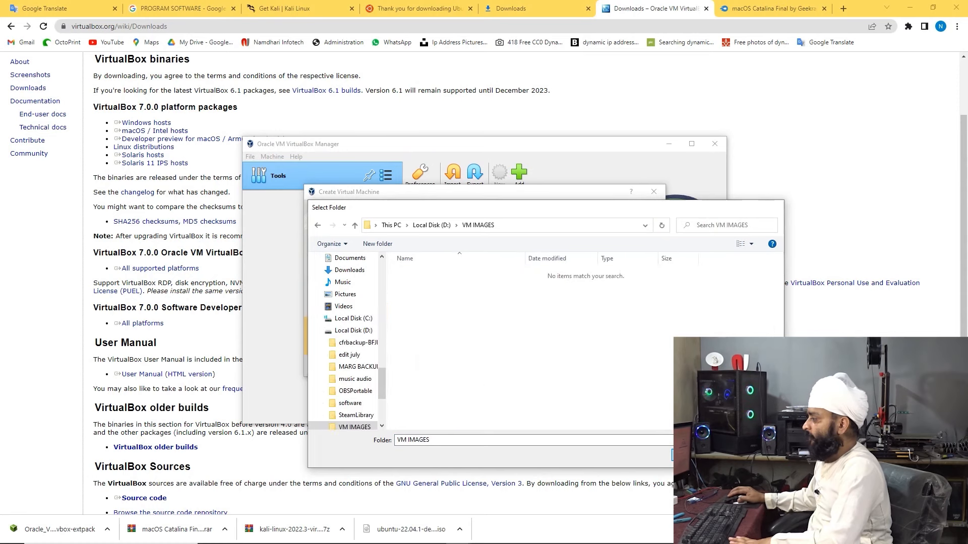
key(Return)
Browse the Downloads folder for an installation ISO, then check Chrome's downloads list
click(648, 278)
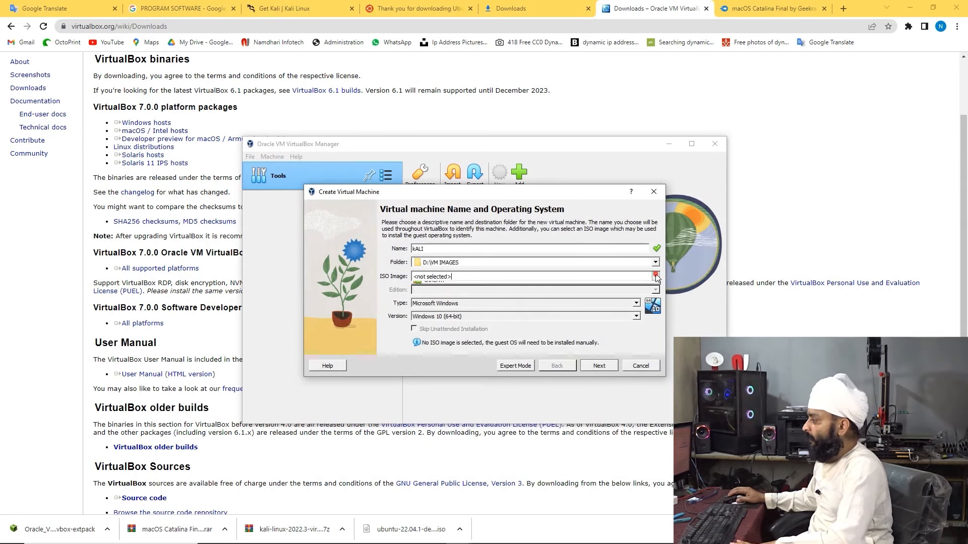
click(601, 294)
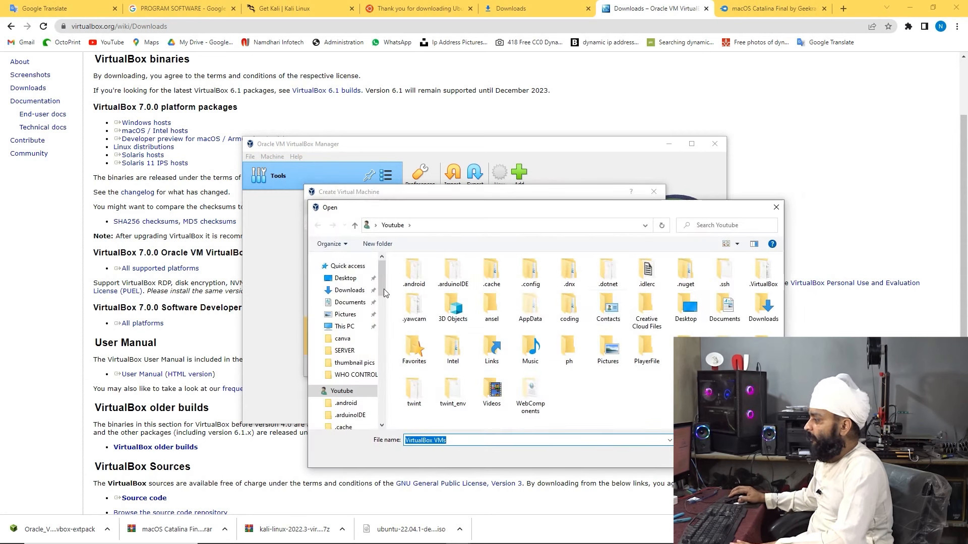
click(349, 290)
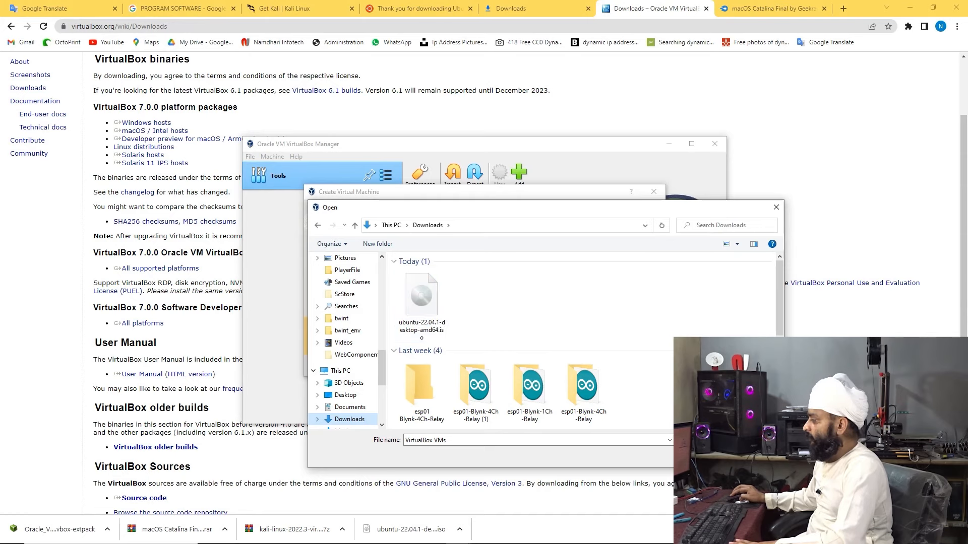
click(511, 9)
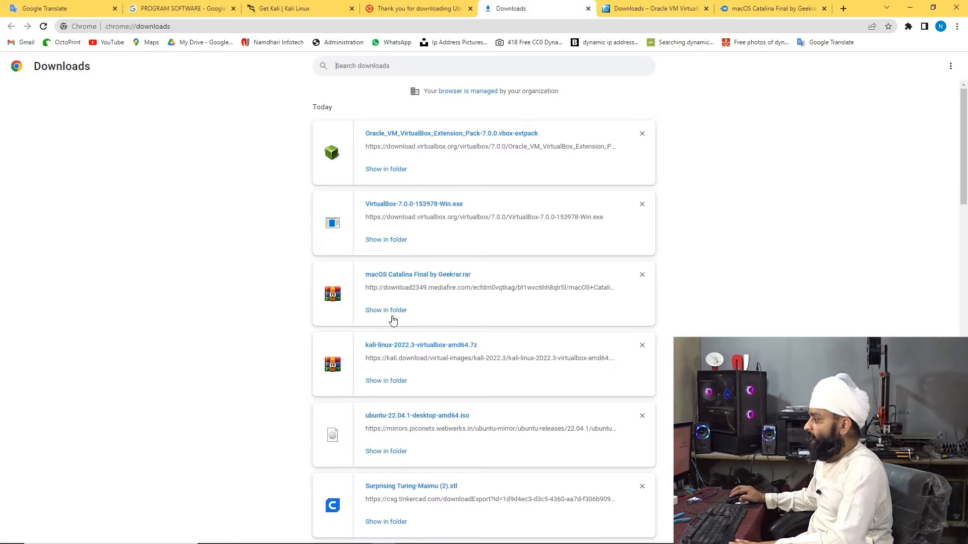
Inspect the kali-linux-2022.3-virtualbox-amd64.7z archive contents, then pick ubuntu-22.04.1-desktop-amd64.iso as the image
click(392, 380)
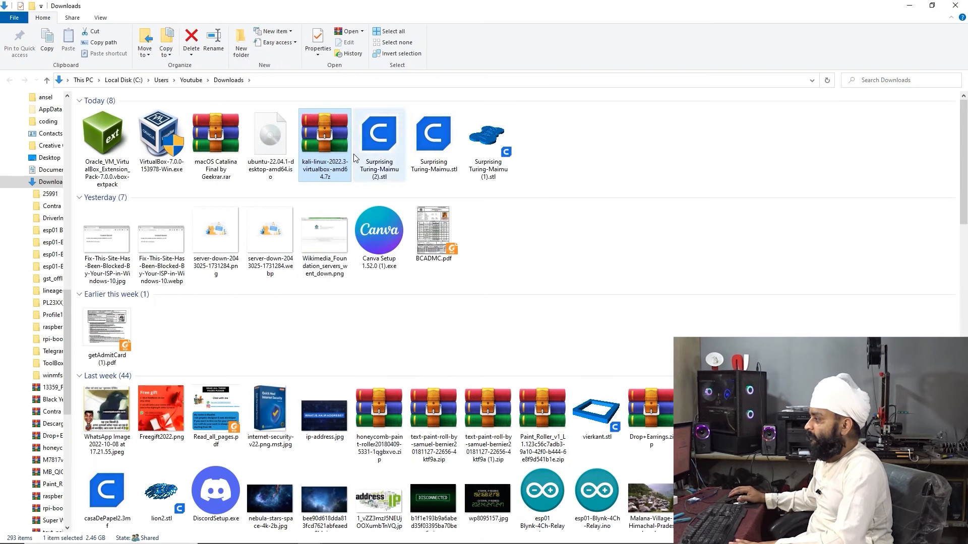
double_click(320, 151)
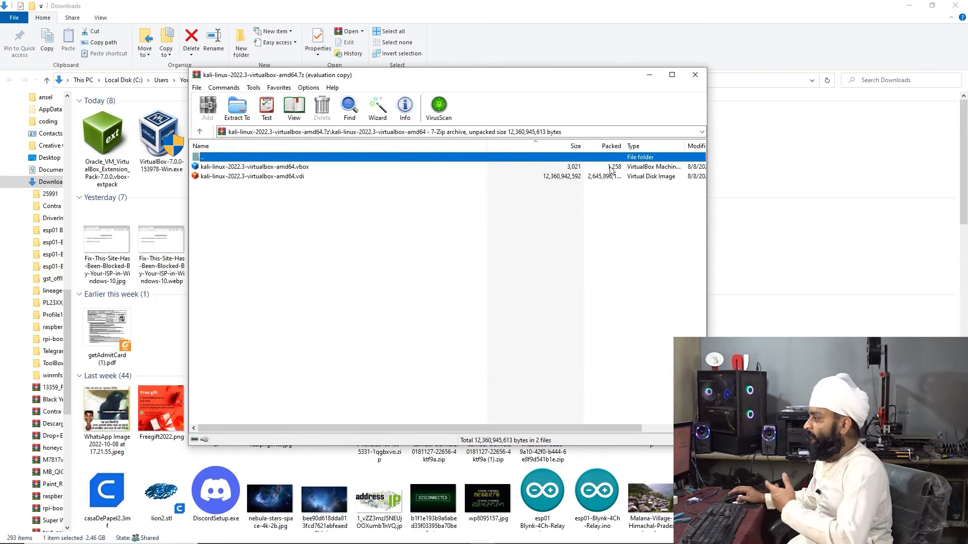
click(695, 75)
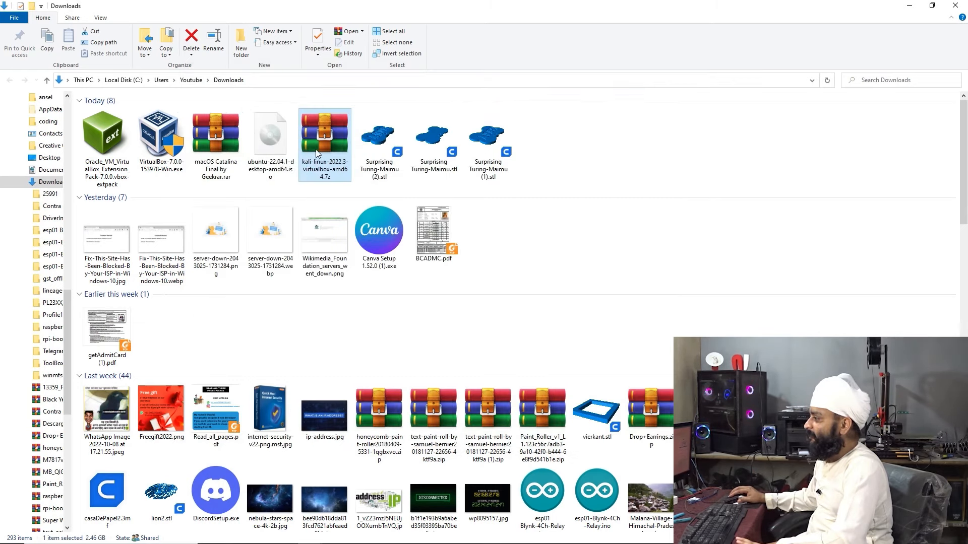
click(910, 6)
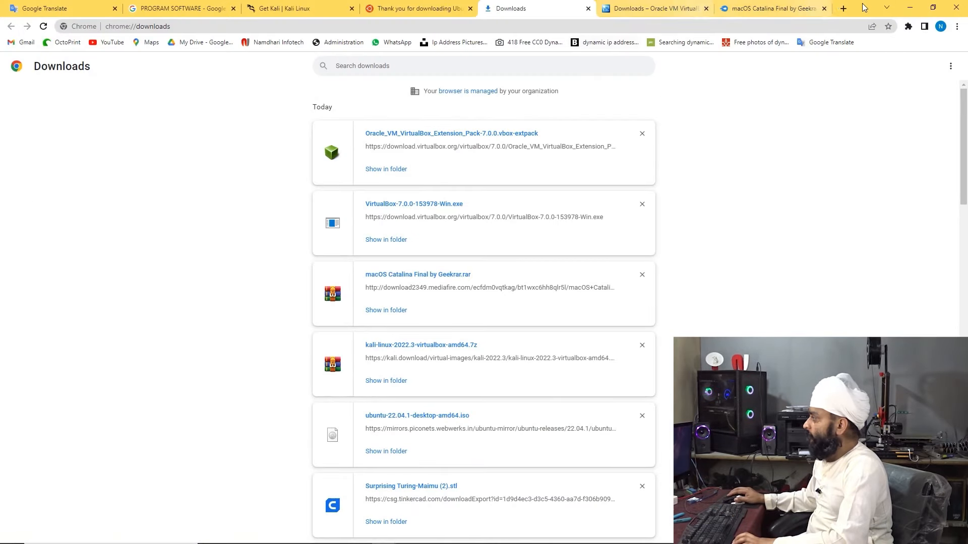
click(909, 7)
double_click(421, 295)
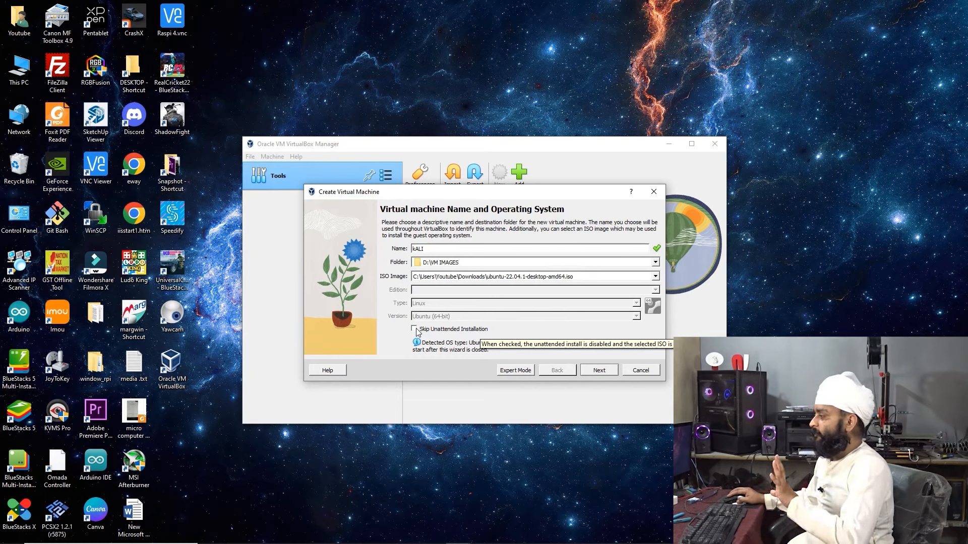
Keep the Ubuntu 22.04.1 ISO and advance to the Unattended Guest OS Install Setup page
click(598, 370)
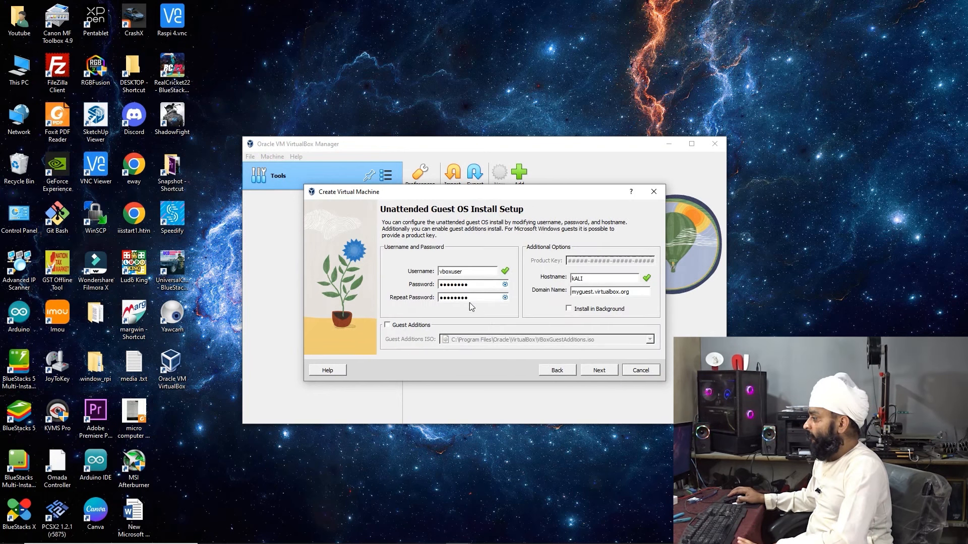
Reveal the passwords, enter a new account password in both password fields, and continue
click(504, 285)
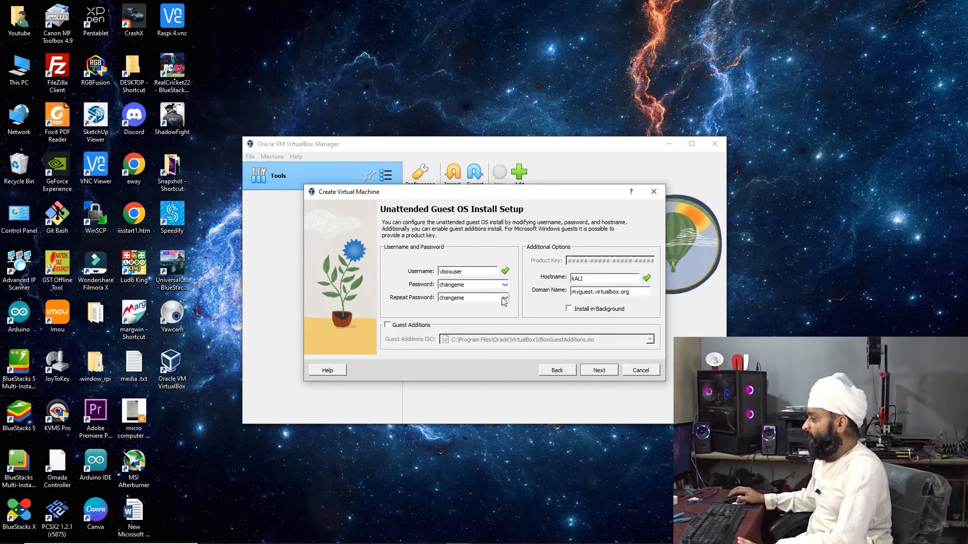
double_click(473, 285)
click(468, 271)
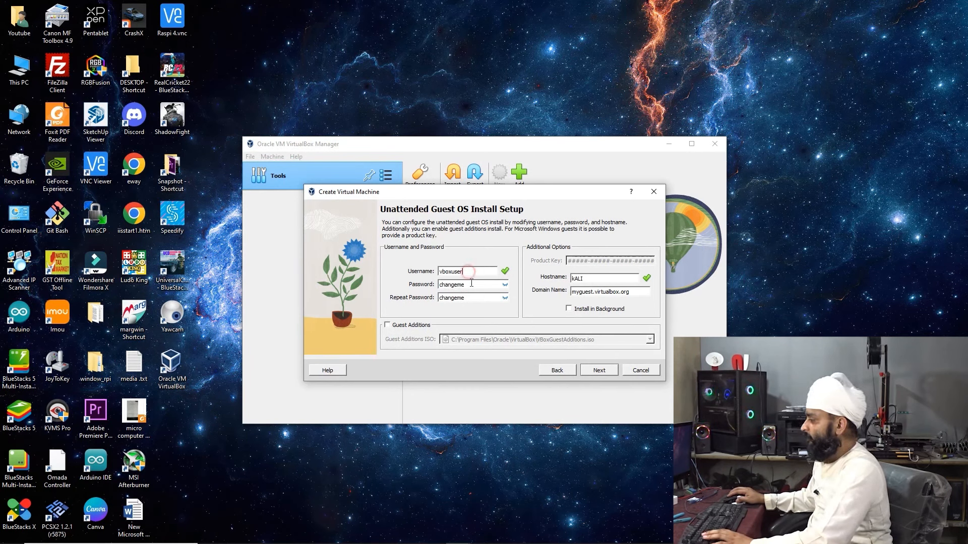
double_click(471, 284)
text(VBOX)
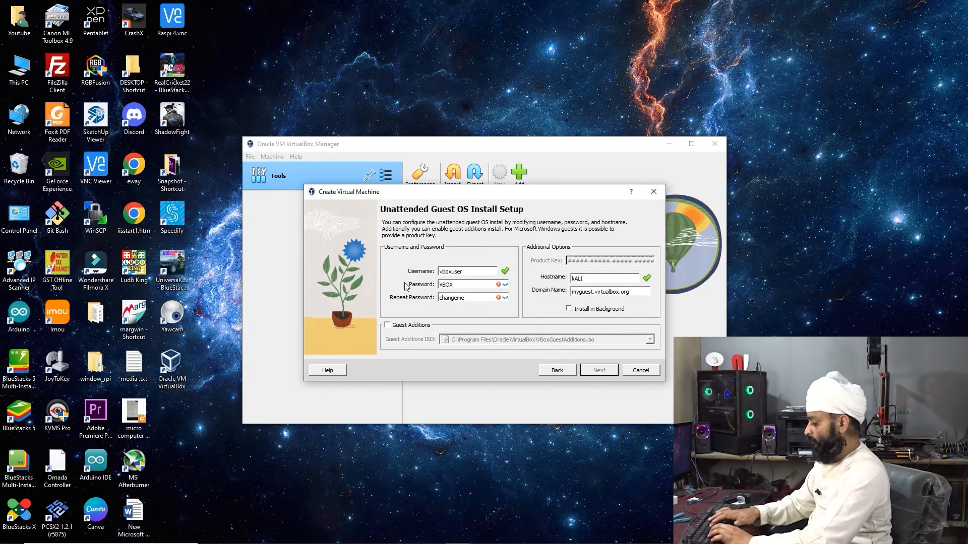
text(USER)
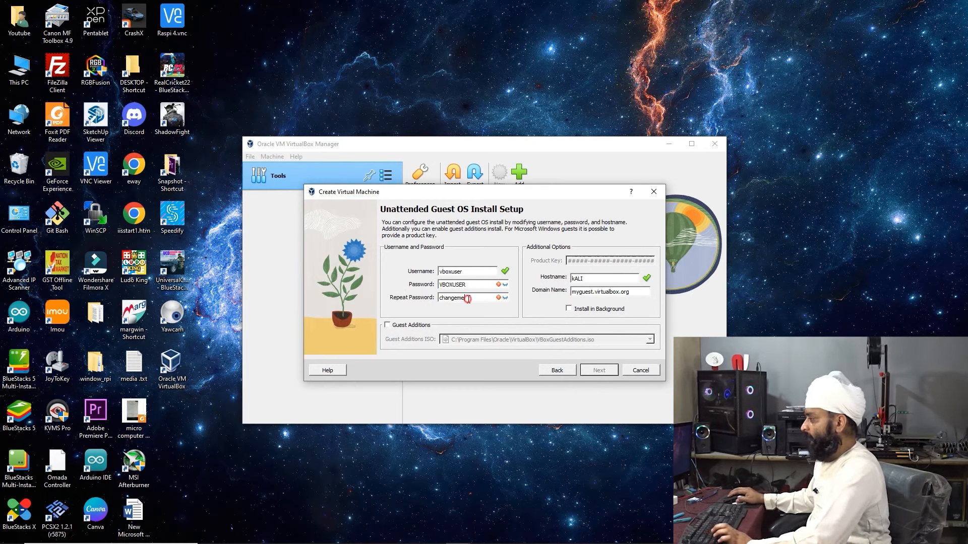
drag(472, 284, 402, 288)
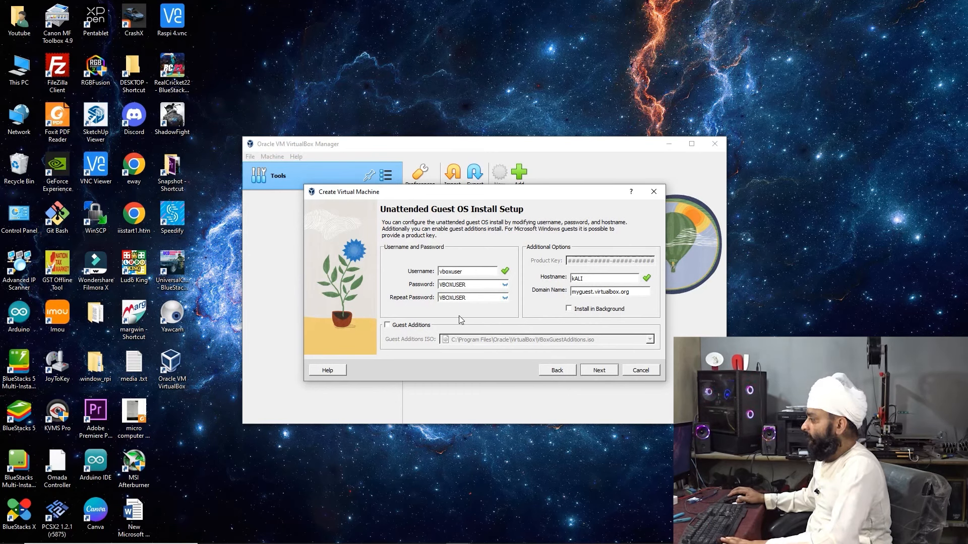
click(599, 370)
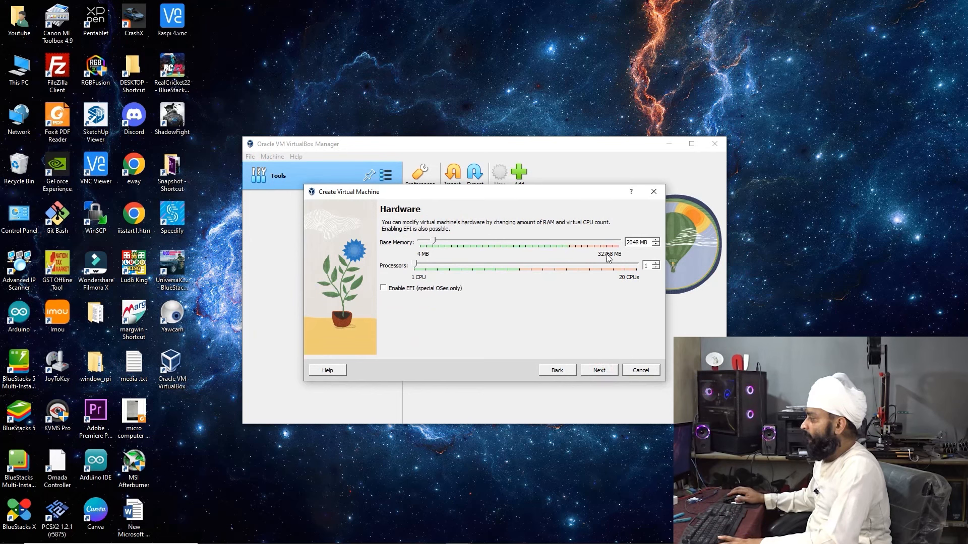
Give the kALI machine 4096 MB of base memory and 2 processors
click(435, 242)
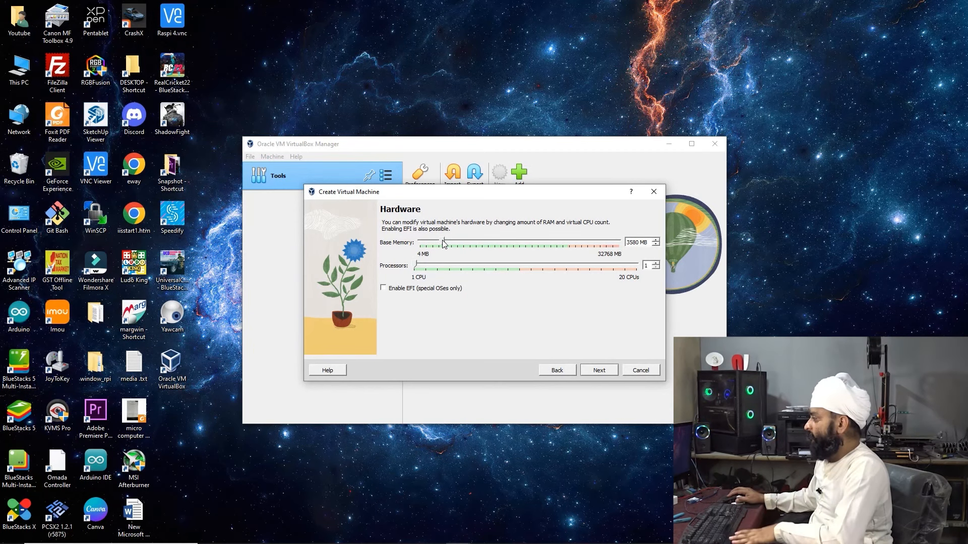
drag(444, 243, 447, 244)
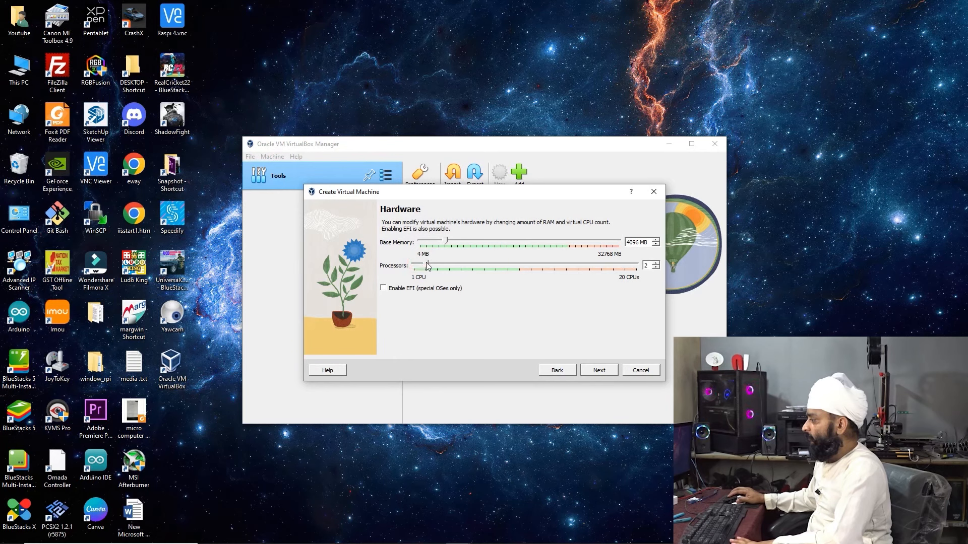
drag(441, 269, 428, 267)
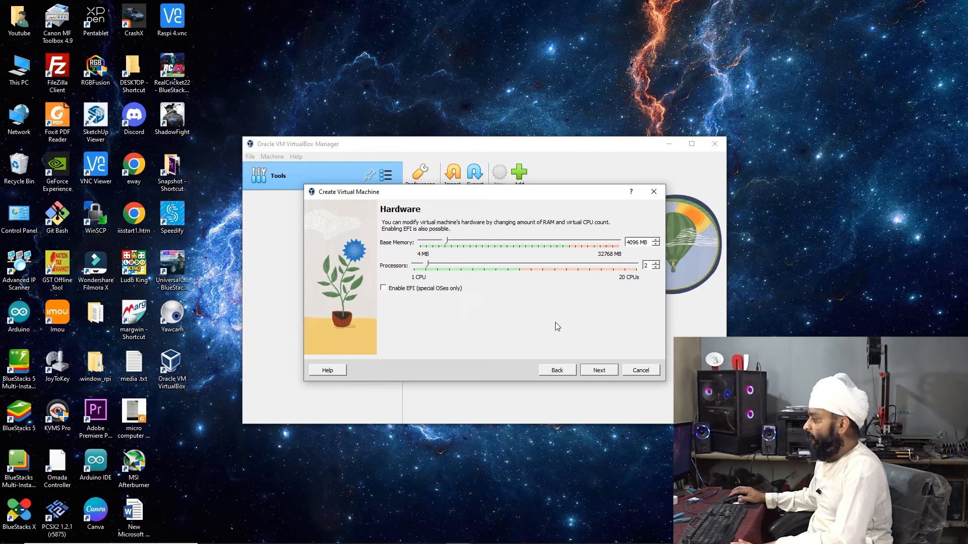
click(594, 371)
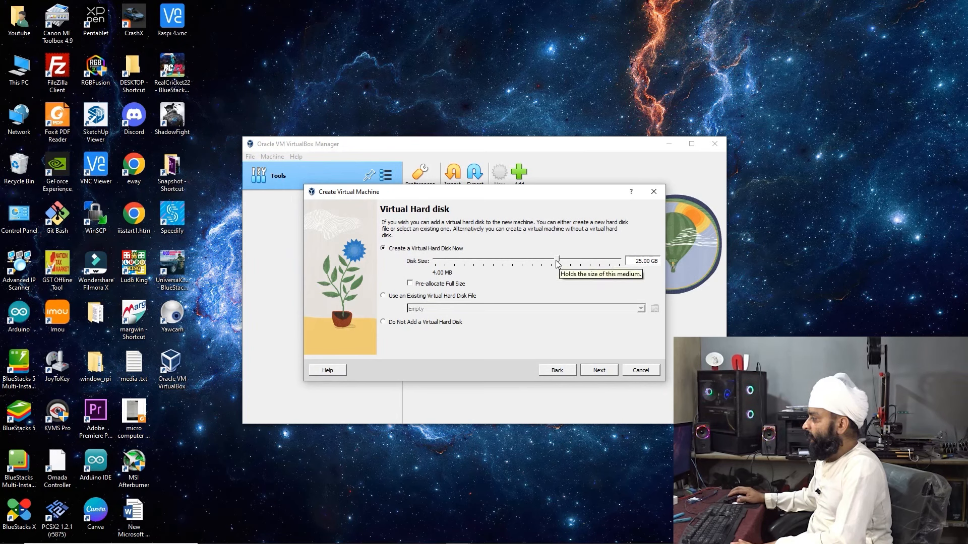
Create a new virtual hard disk now, sized 20 GB instead of 25 GB
drag(558, 262, 550, 264)
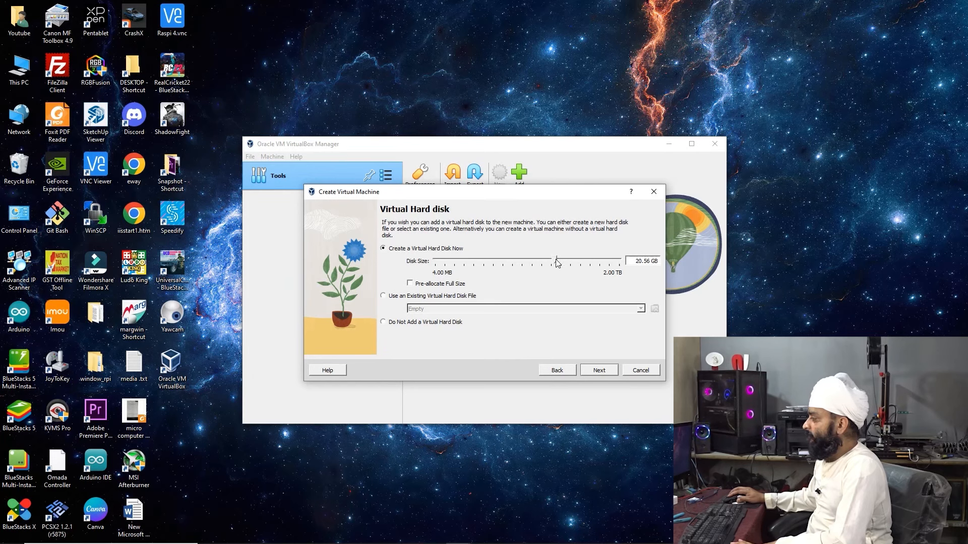
drag(632, 262, 671, 262)
text(2)
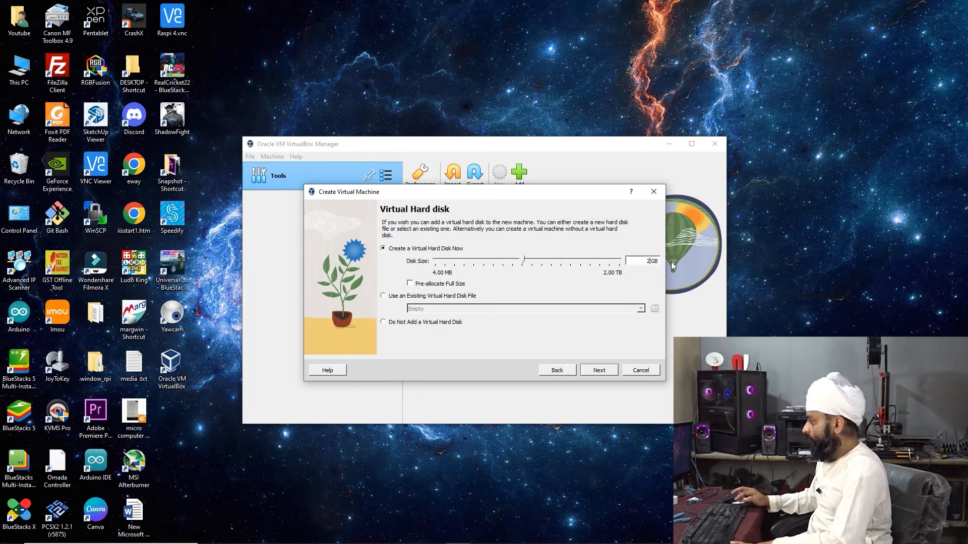
text(0)
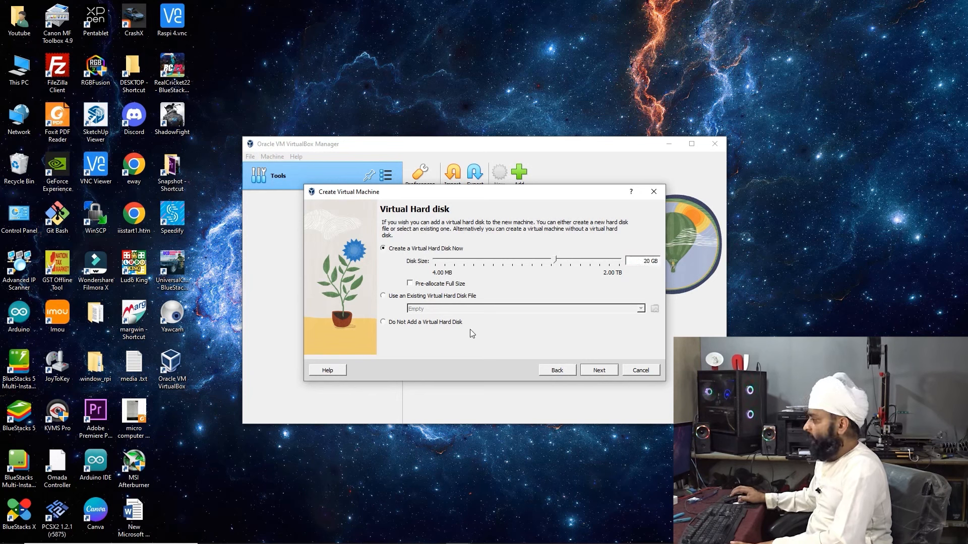
click(457, 297)
click(391, 250)
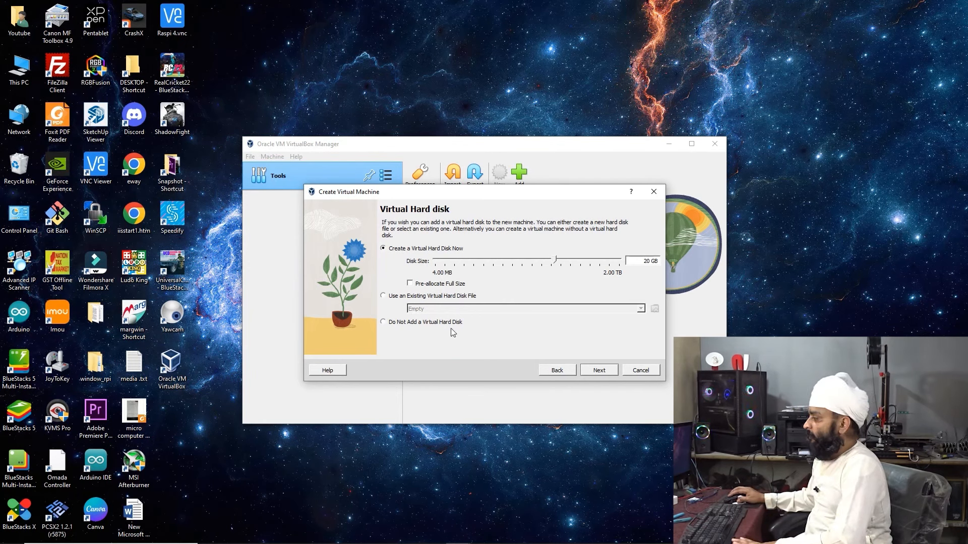
click(599, 371)
scroll(531, 324, up, 3)
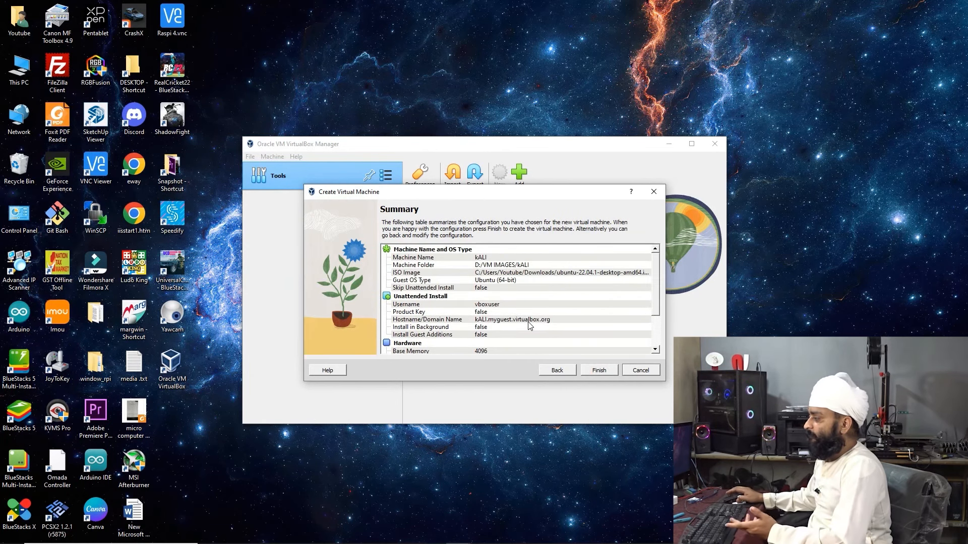
Try finishing the kALI machine and read the storage error details
scroll(524, 347, down, 3)
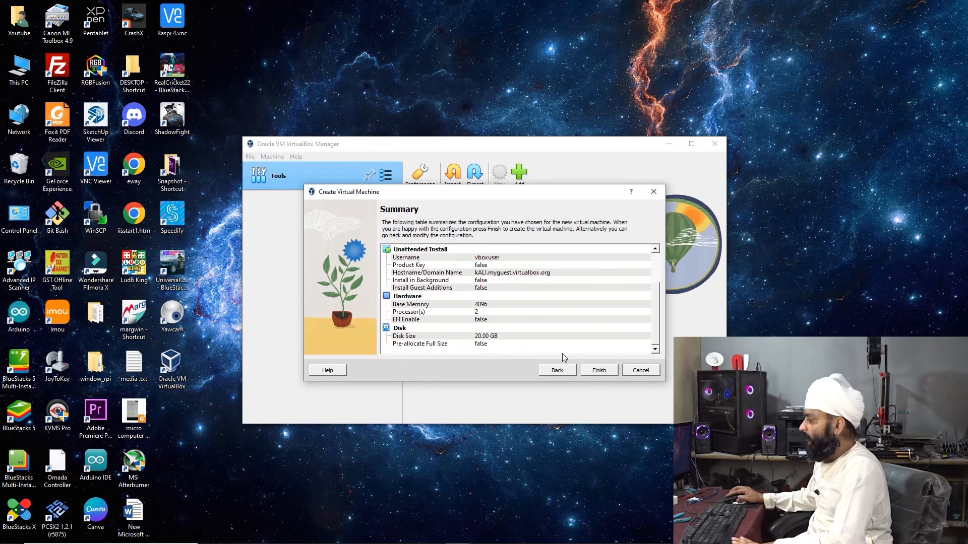
click(599, 371)
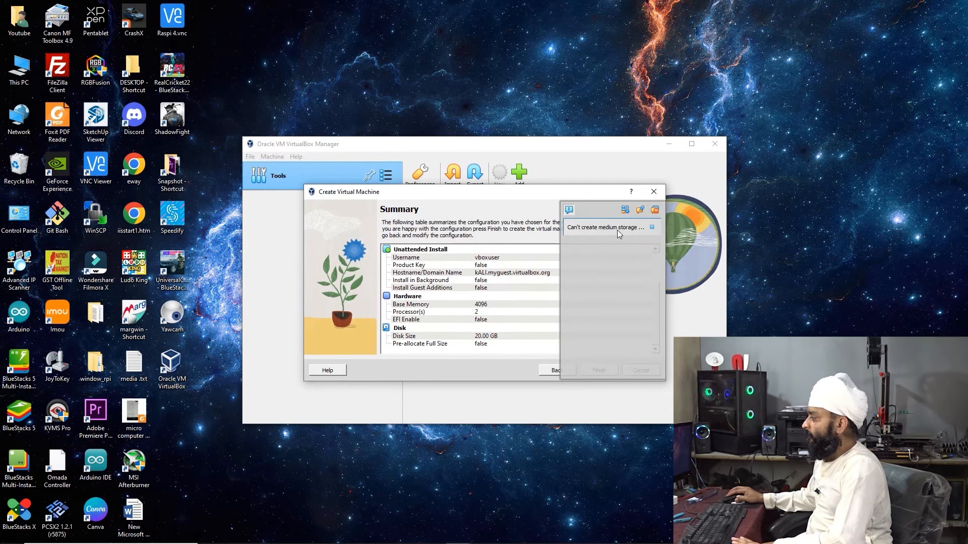
click(604, 231)
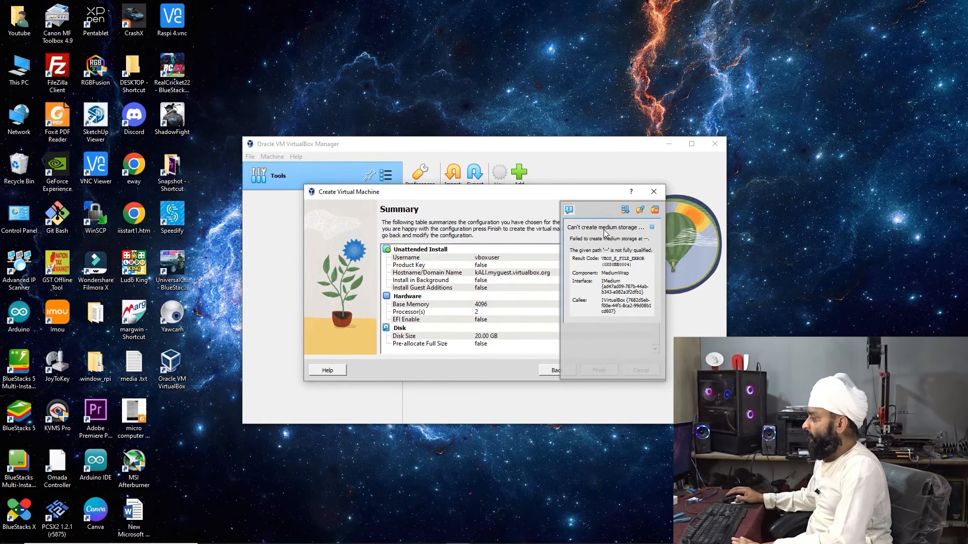
double_click(605, 231)
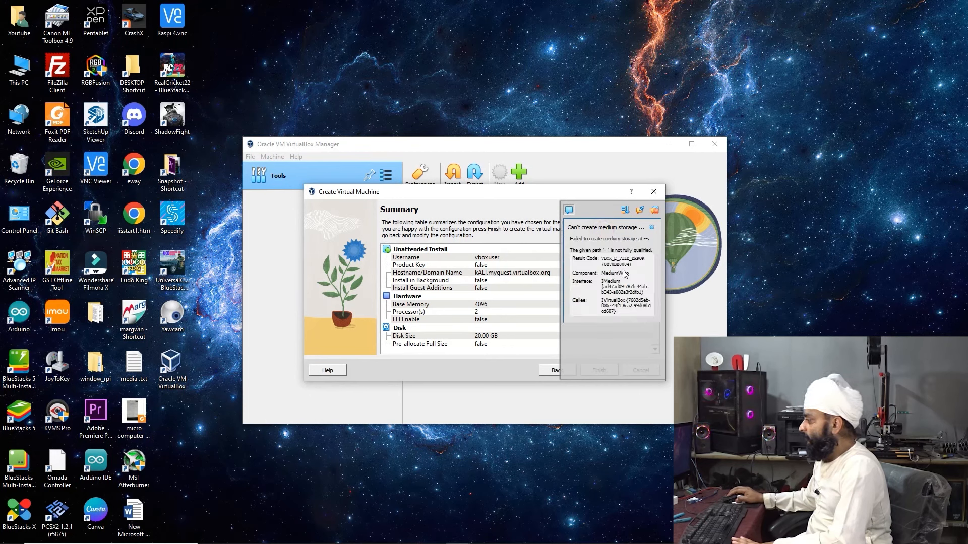
click(550, 372)
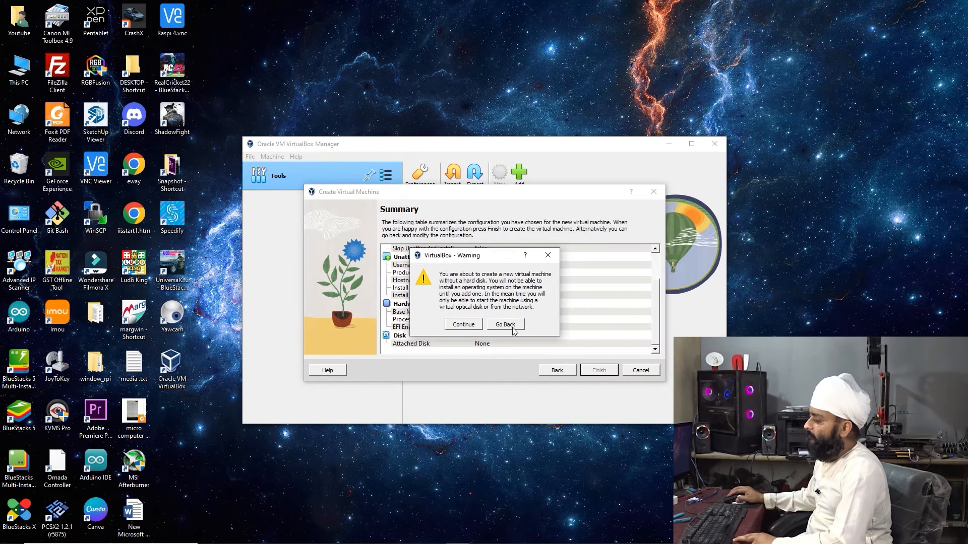
click(506, 324)
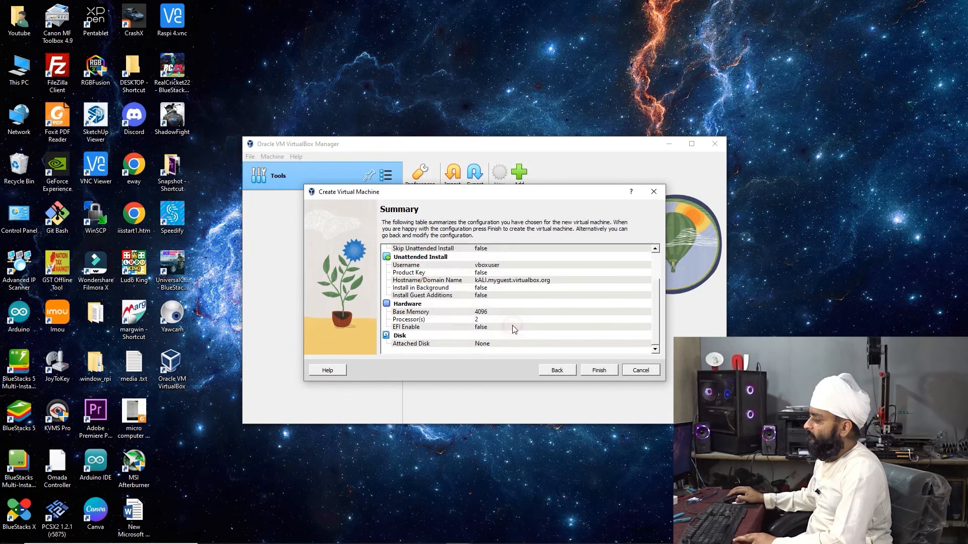
mouse_move(432, 539)
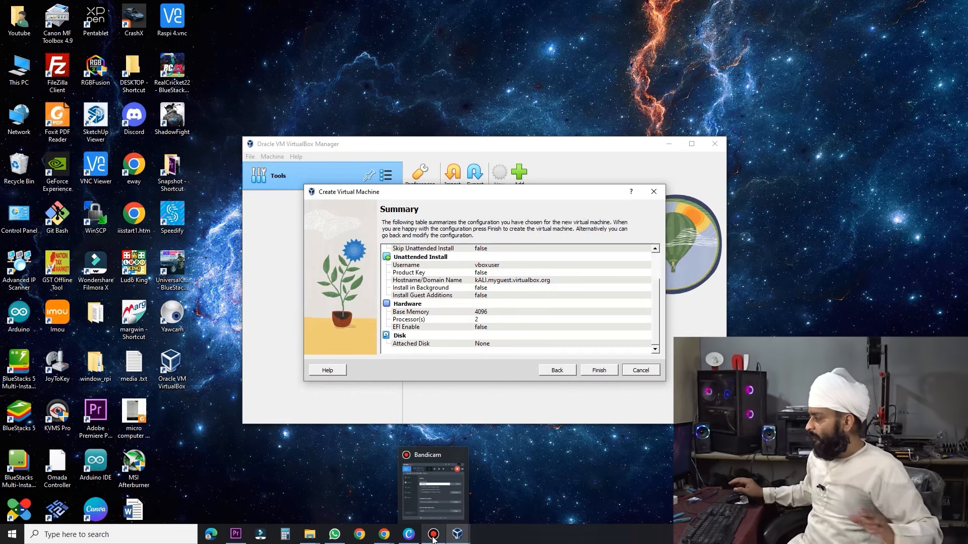
Step back through the wizard, reselect Create a Virtual Hard Disk Now, and finish kALI
click(564, 373)
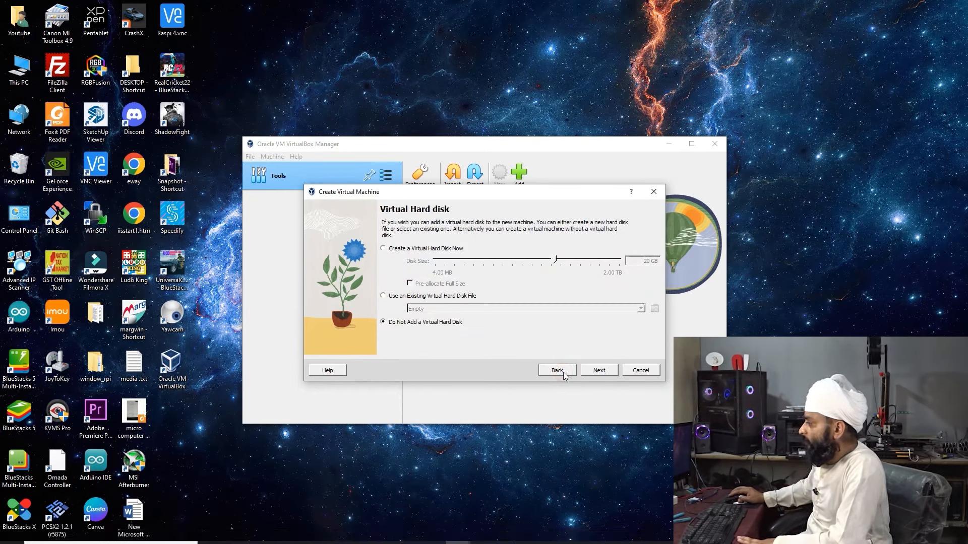
click(563, 372)
click(556, 373)
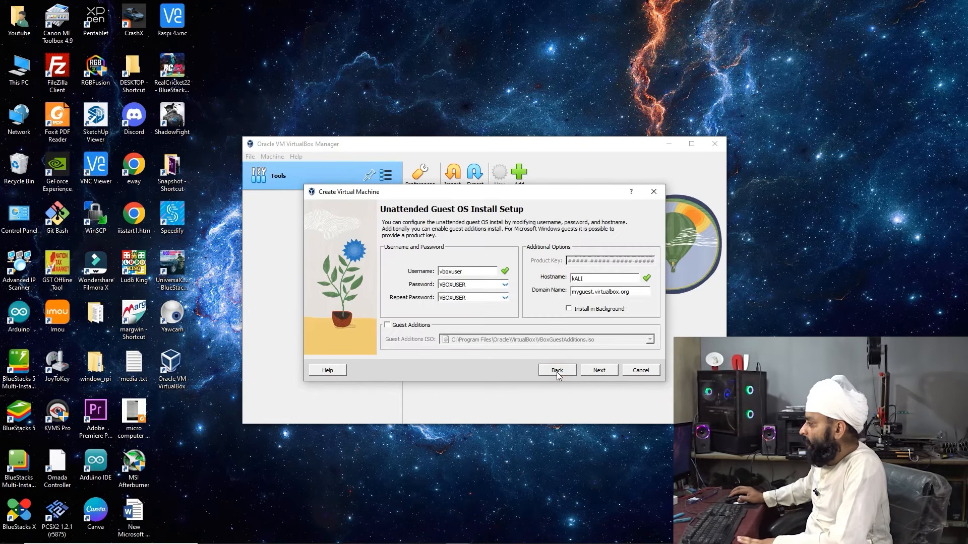
click(602, 371)
click(604, 371)
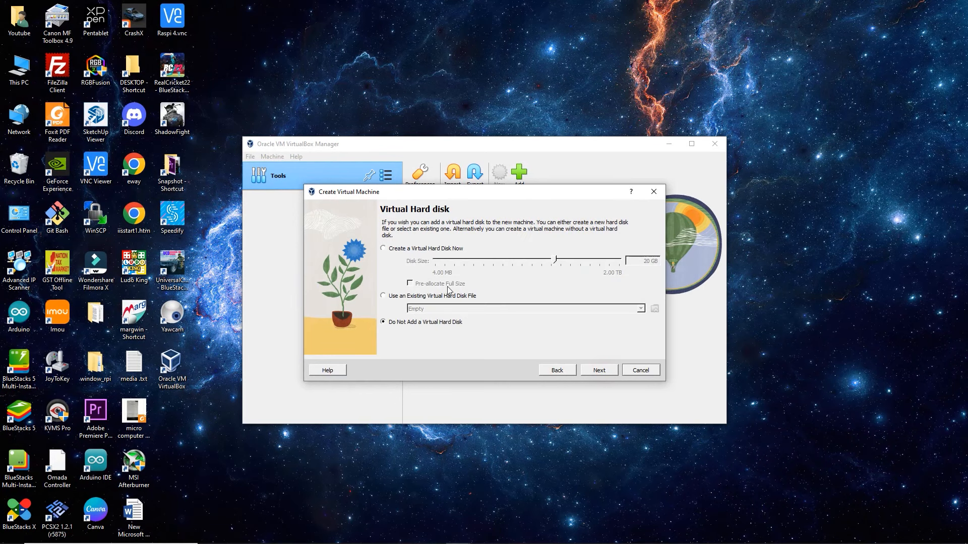
click(422, 249)
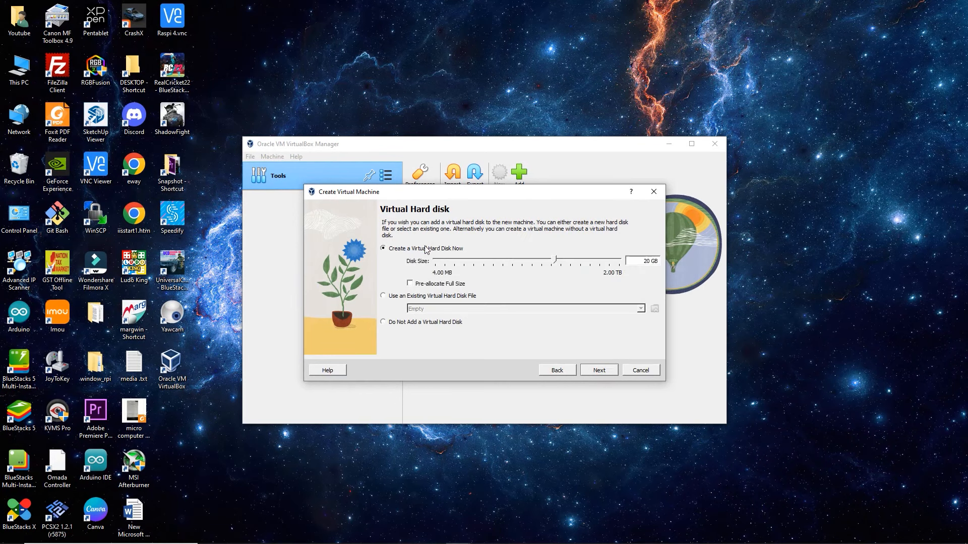
click(606, 372)
click(599, 371)
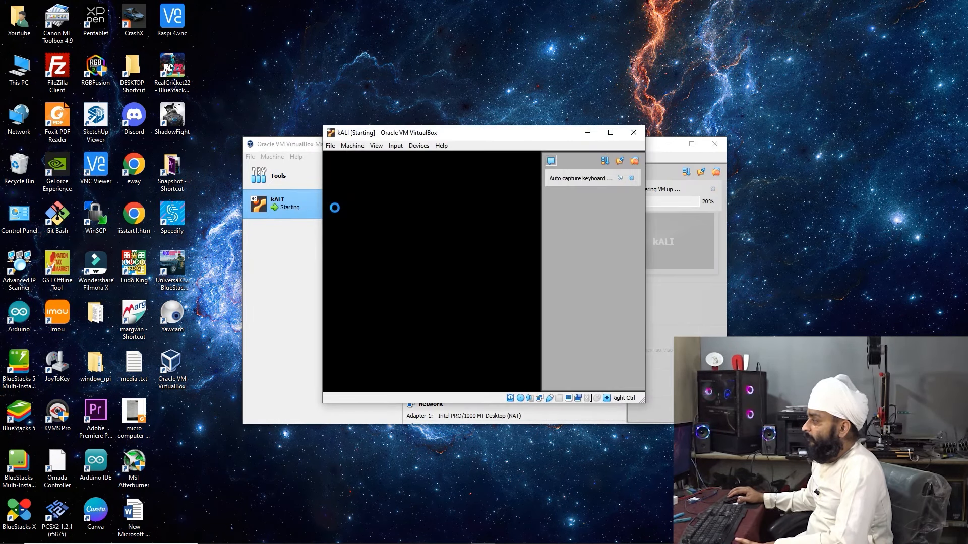
Close the kALI window's notification panel and minimize the booting VM window
click(631, 178)
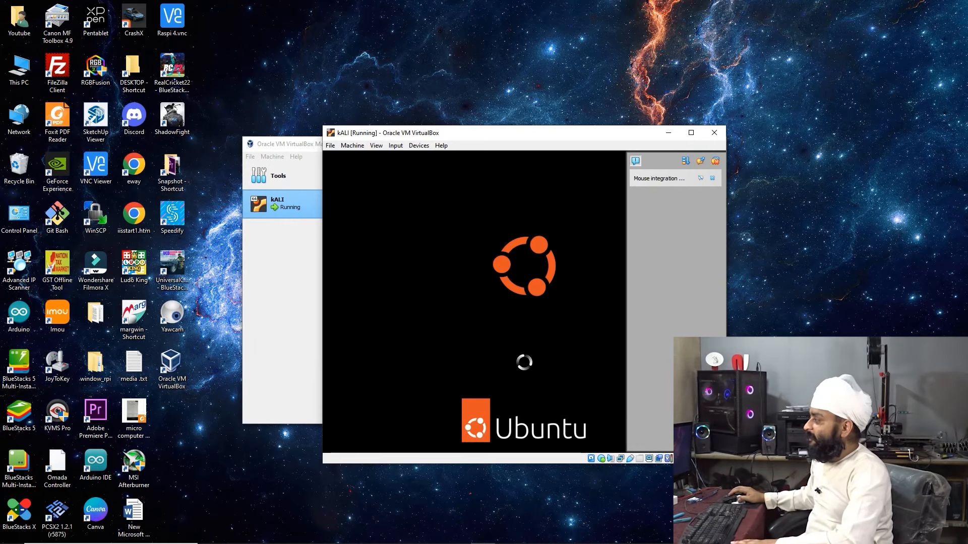
click(668, 132)
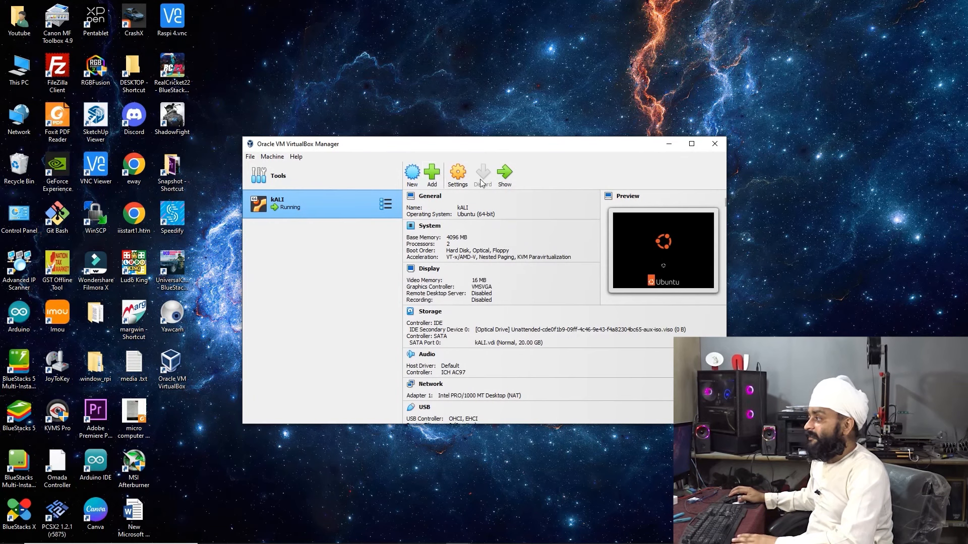
Browse D:\VM IMAGES and its kALI folder for a machine to add, then open the Youtube folder
click(431, 177)
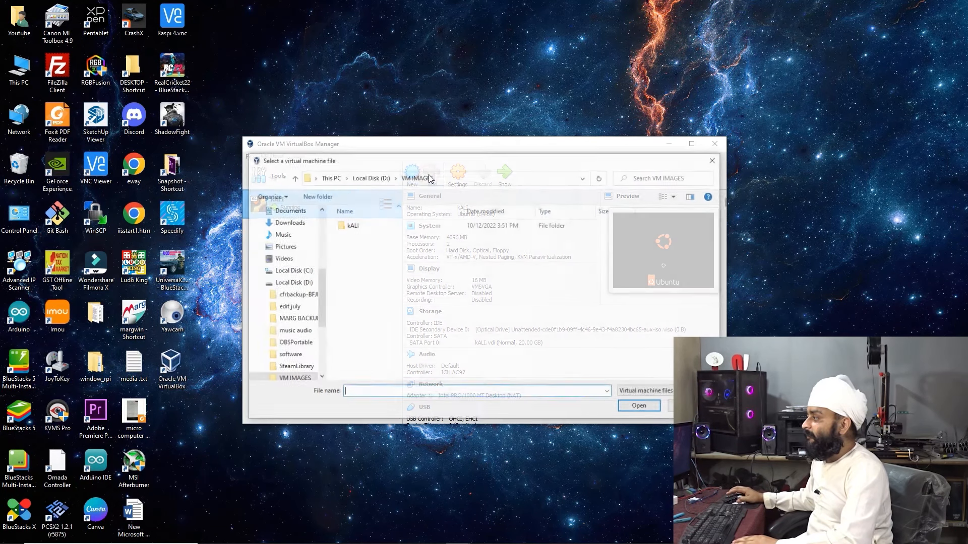
double_click(362, 226)
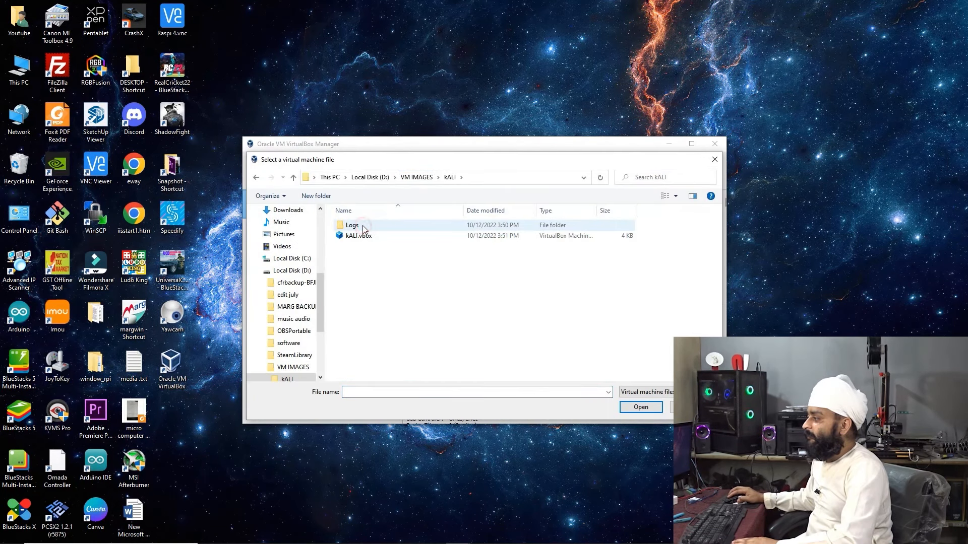
click(417, 177)
click(380, 178)
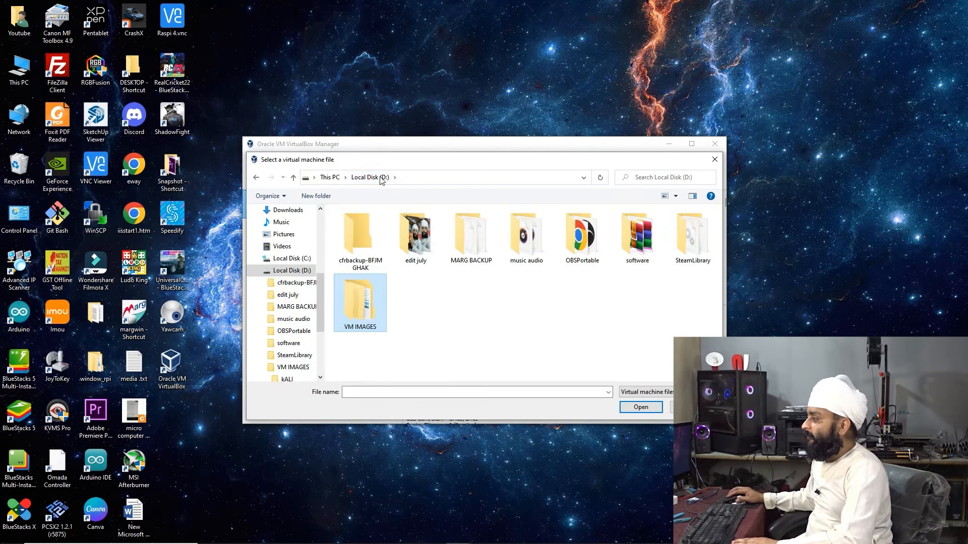
double_click(356, 297)
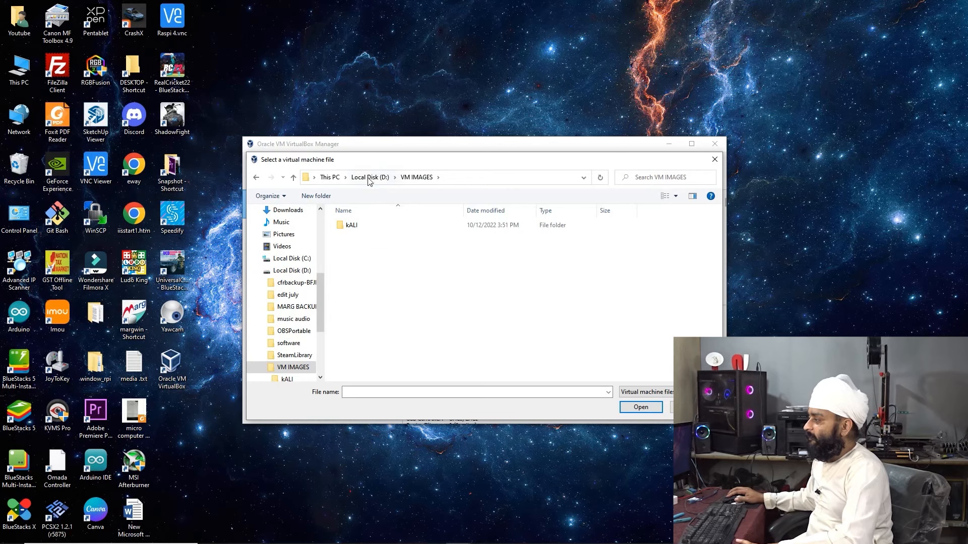
click(368, 178)
double_click(366, 310)
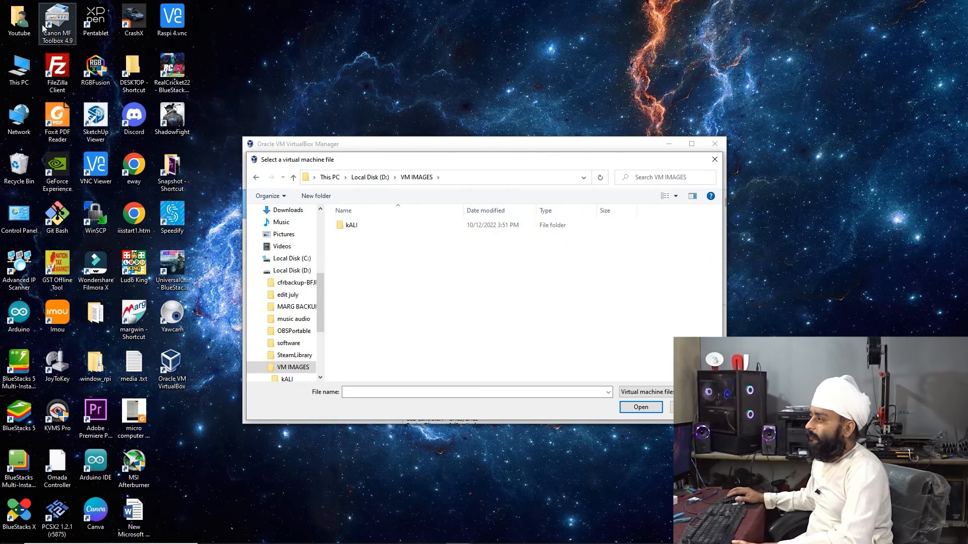
double_click(20, 21)
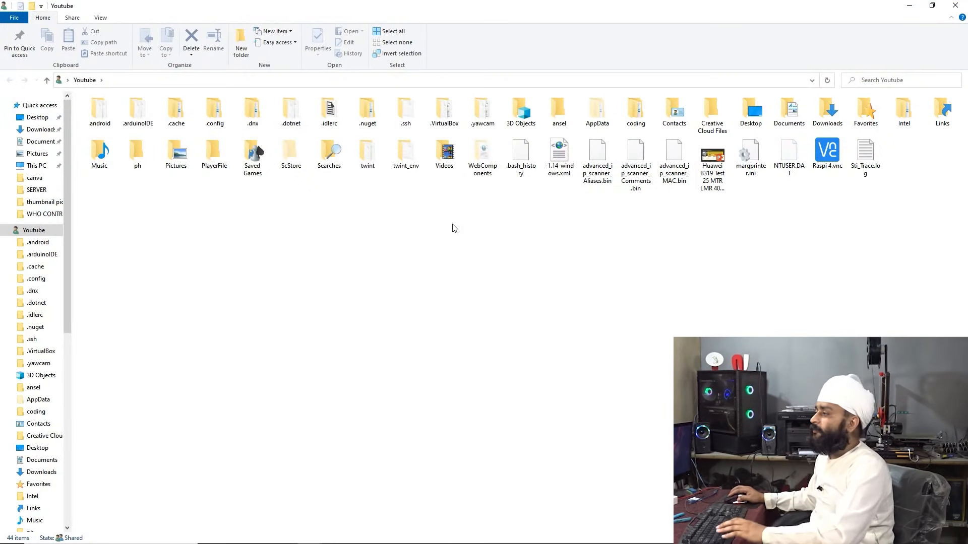
Paste the macOS Catalina .rar and kali-linux .7z archives from Downloads into D:\VM IMAGES
click(38, 130)
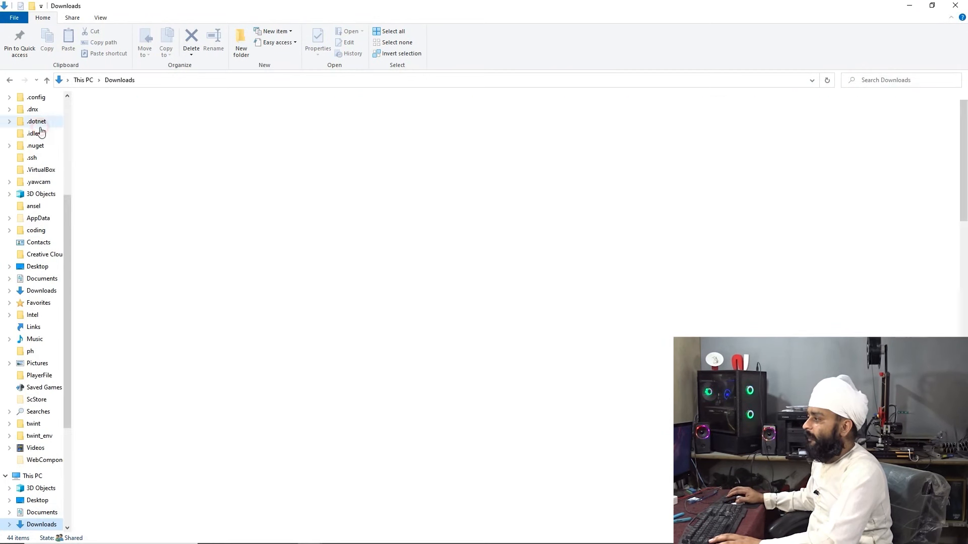
click(216, 131)
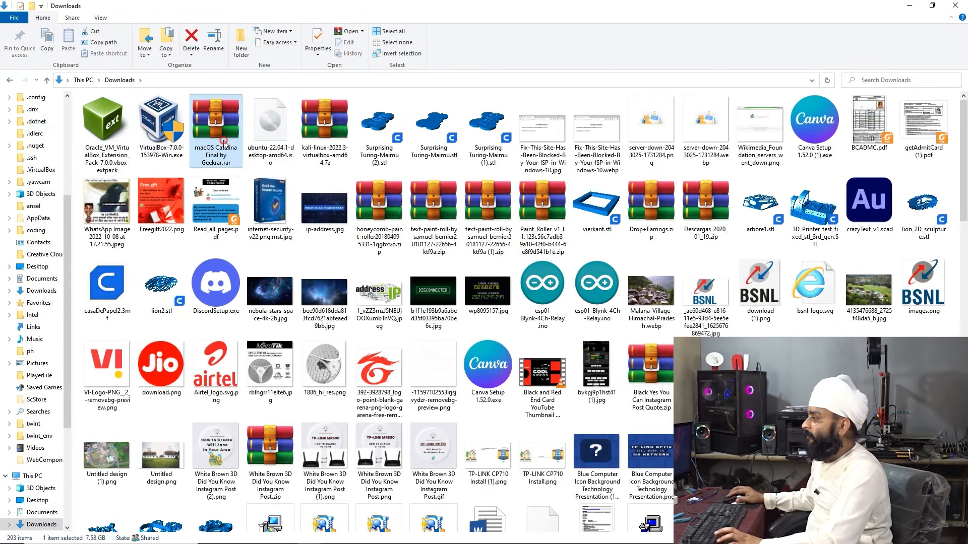
ctrl+click(328, 141)
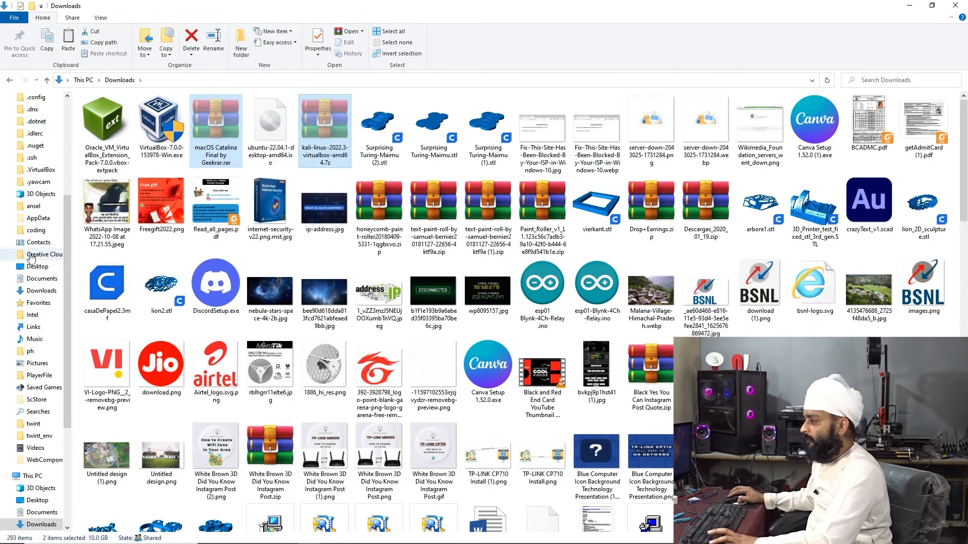
scroll(46, 466, down, 4)
click(44, 439)
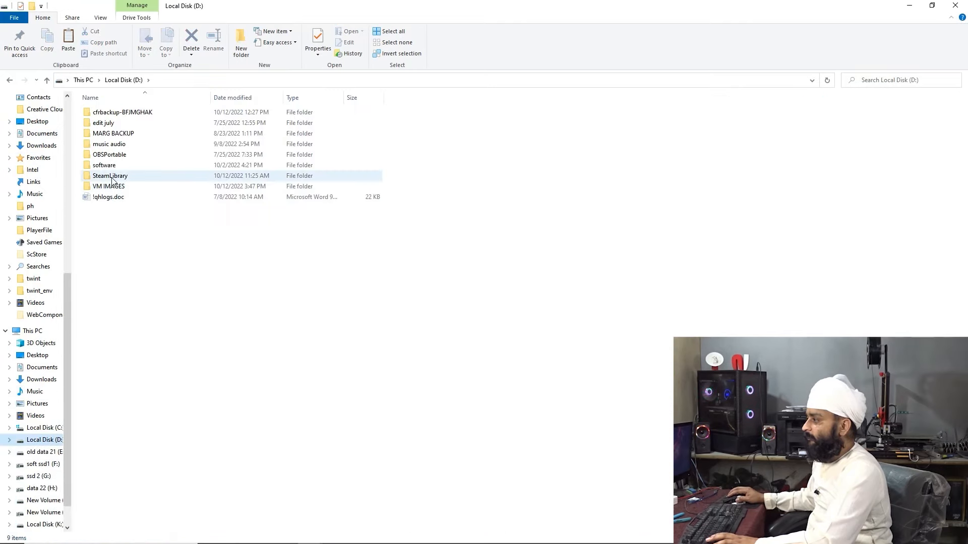
double_click(109, 188)
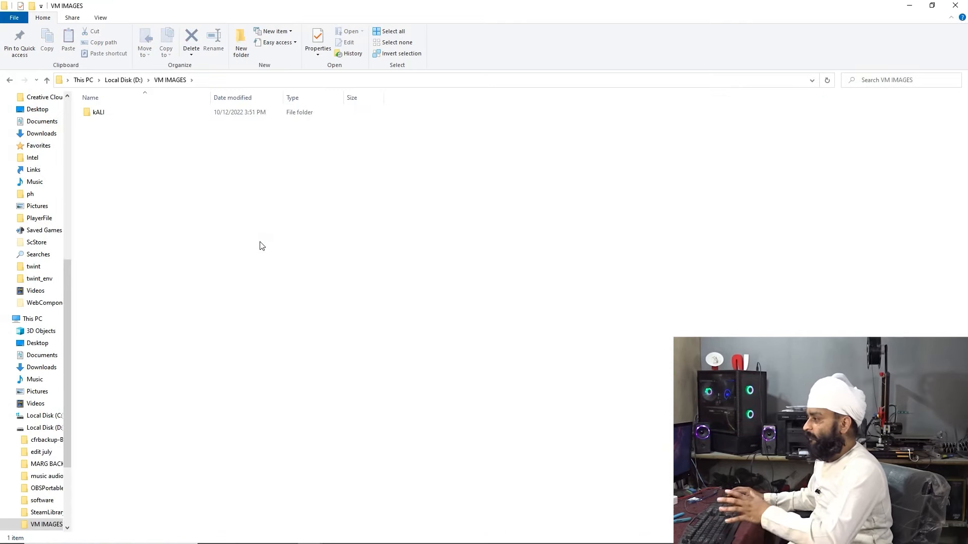
key(ctrl+v)
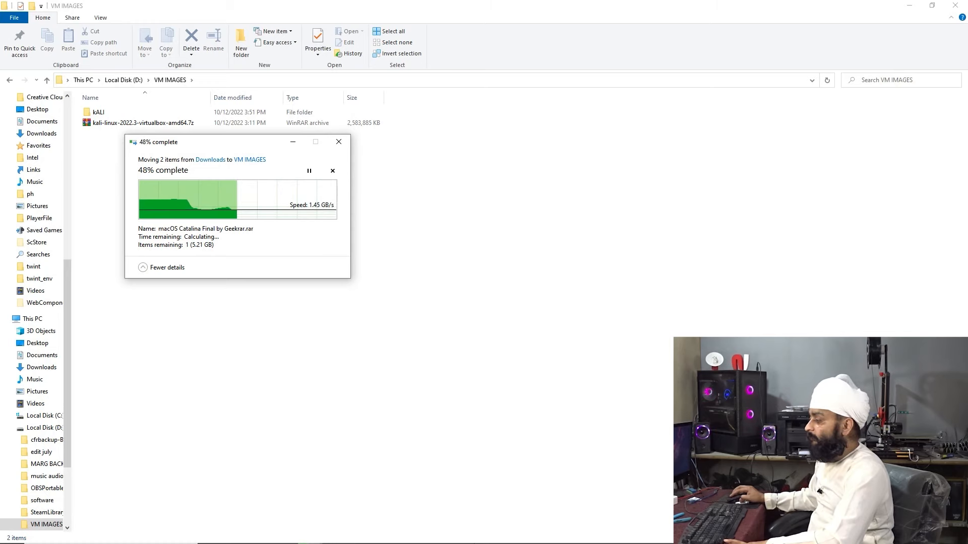
Dismiss the kALI mouse integration notification and minimize File Explorer
click(479, 533)
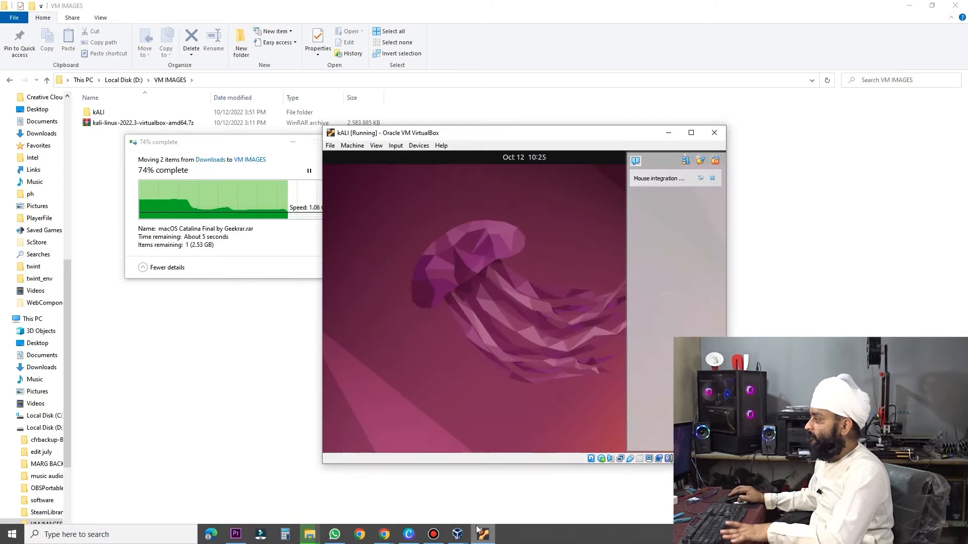
click(712, 179)
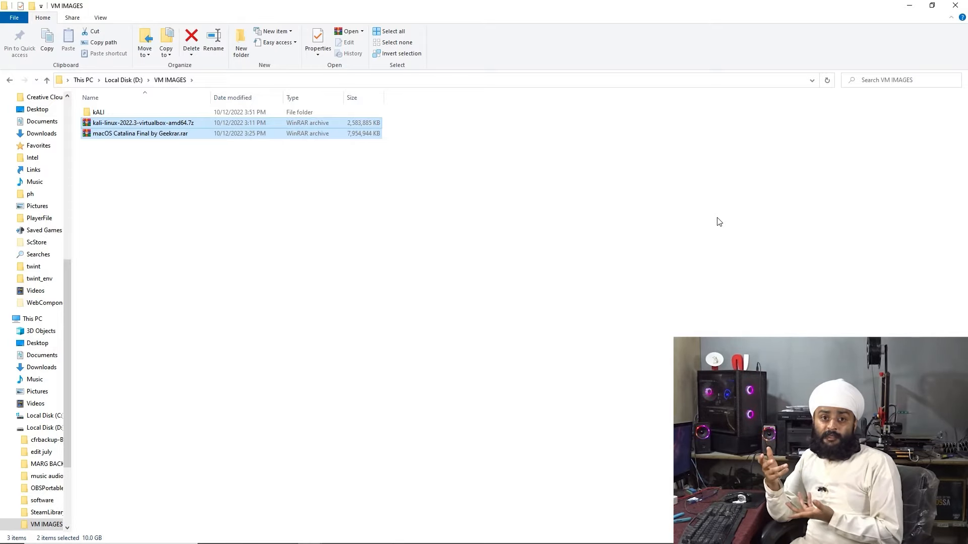
click(913, 5)
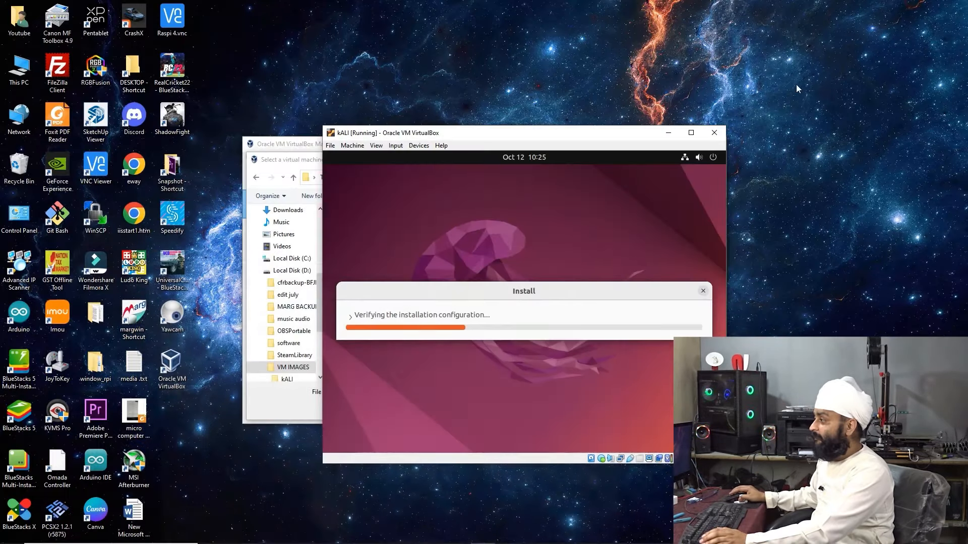
Review CPU, Memory, GPU, Ethernet and Disk load on Task Manager's Performance tab
right_click(616, 539)
click(637, 494)
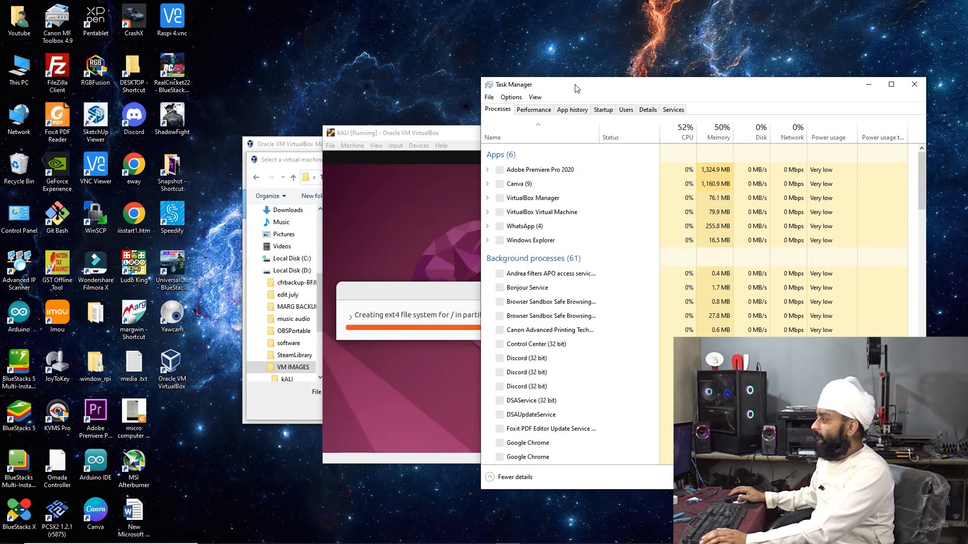
click(543, 110)
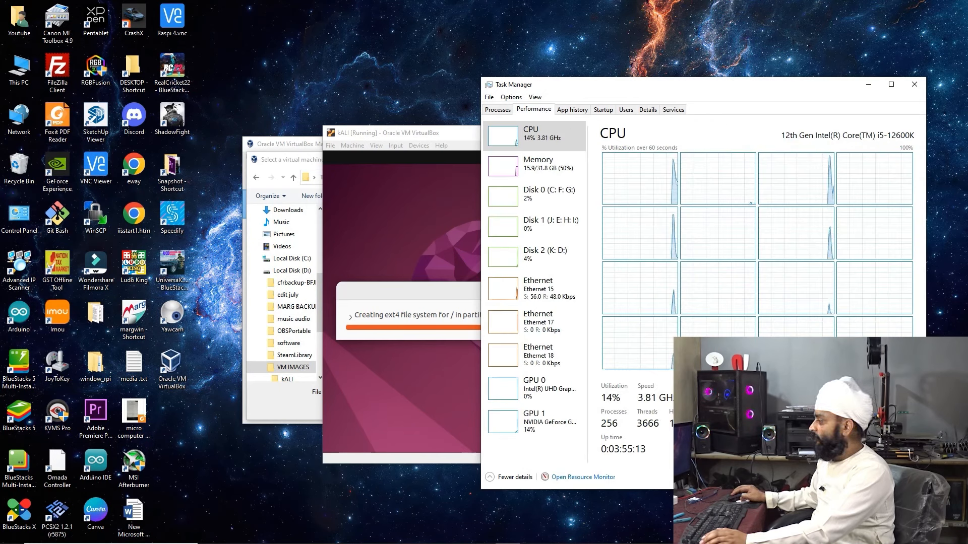
click(706, 401)
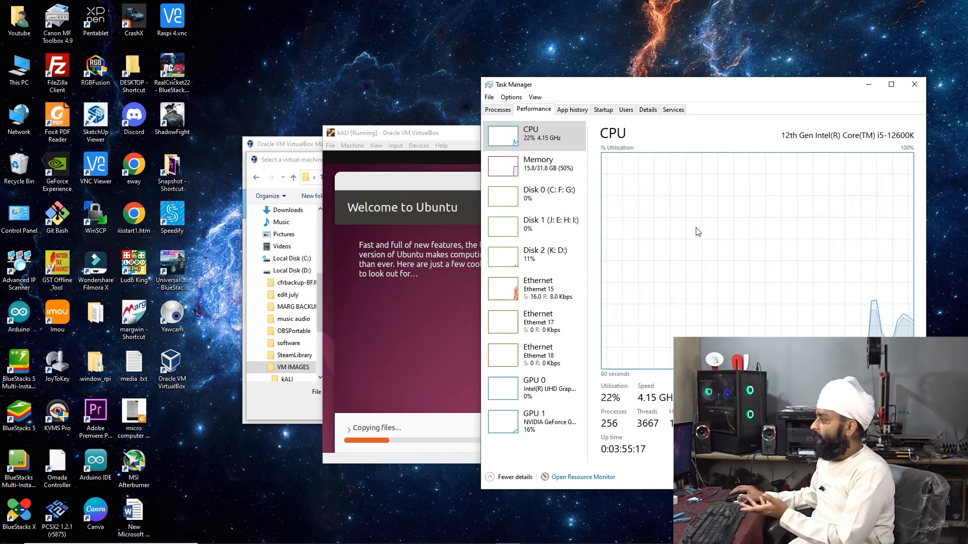
click(563, 172)
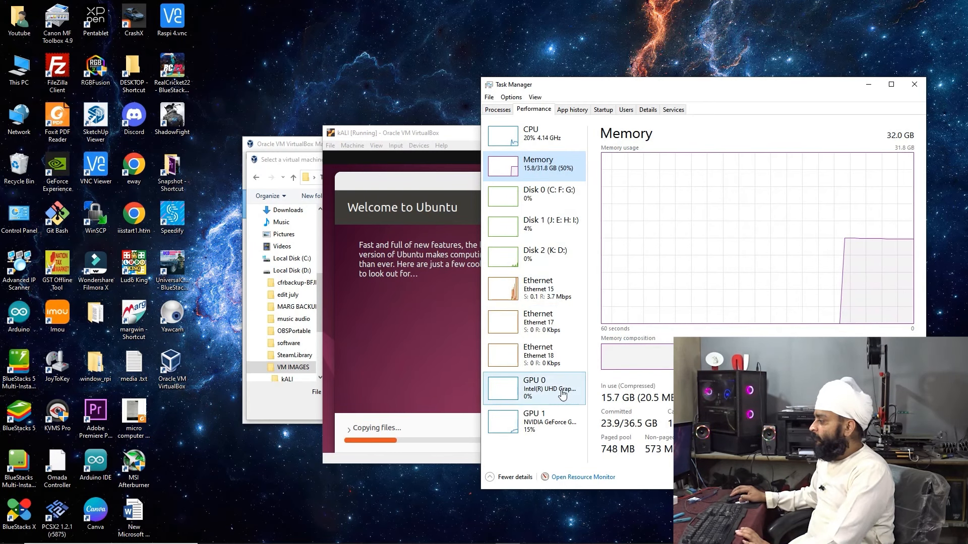
click(557, 418)
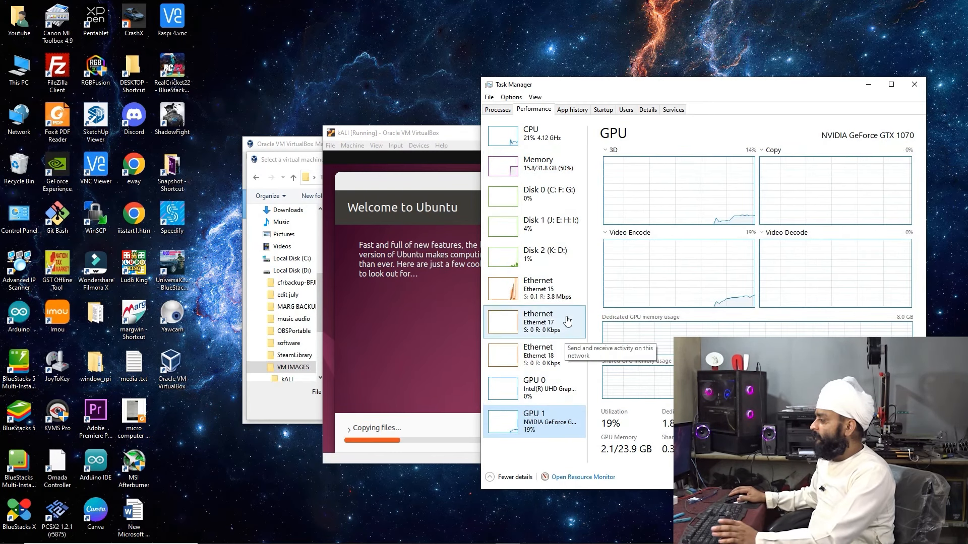
click(560, 290)
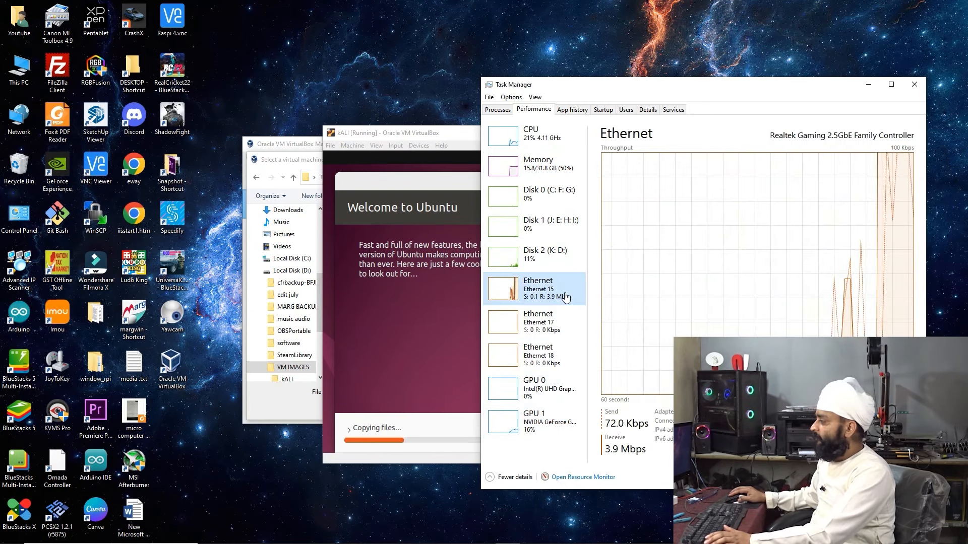
click(566, 255)
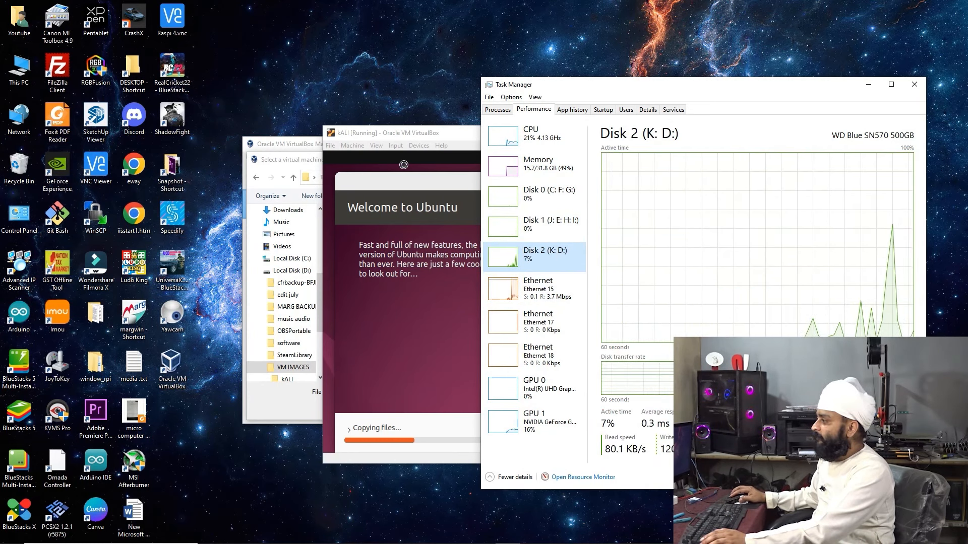
Minimize Task Manager, refresh the VM file picker listing, and open This PC
drag(399, 137, 312, 118)
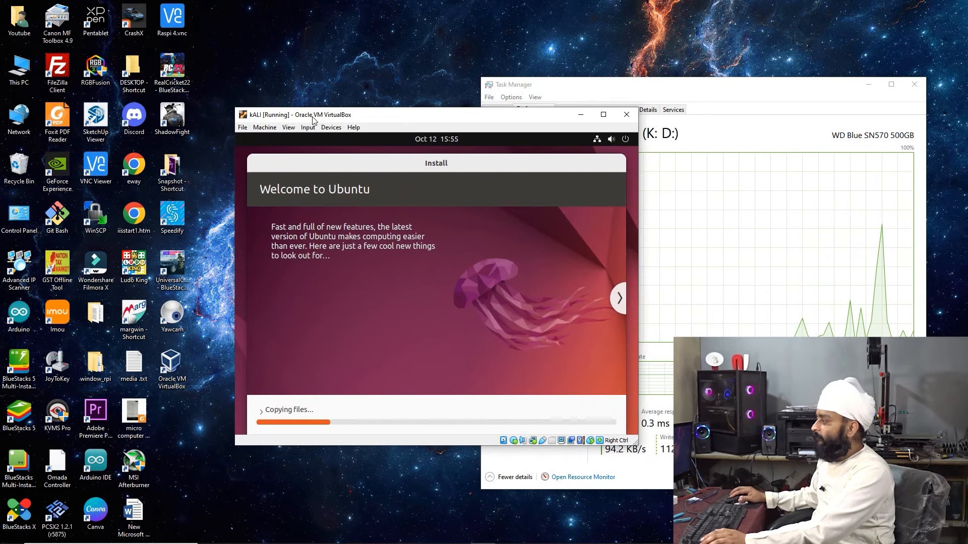
click(734, 120)
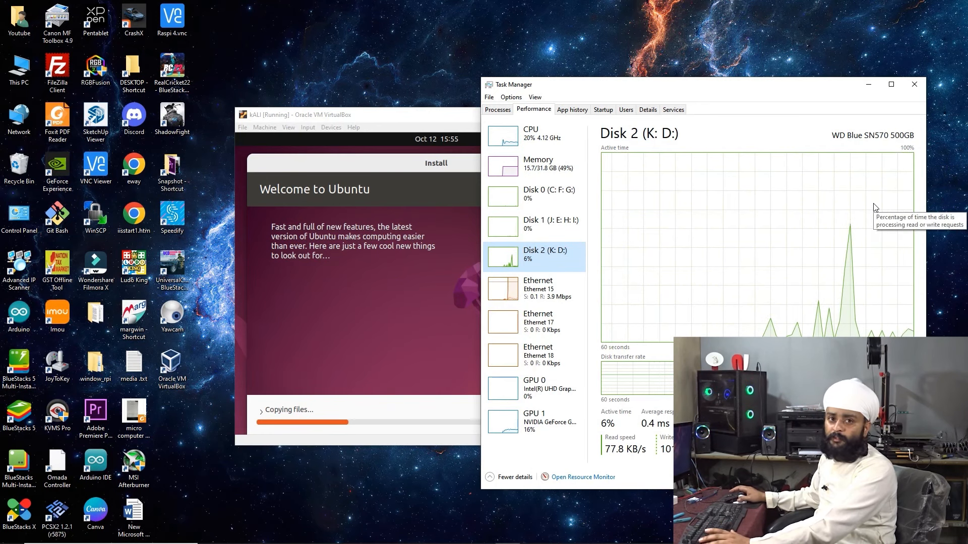
click(869, 84)
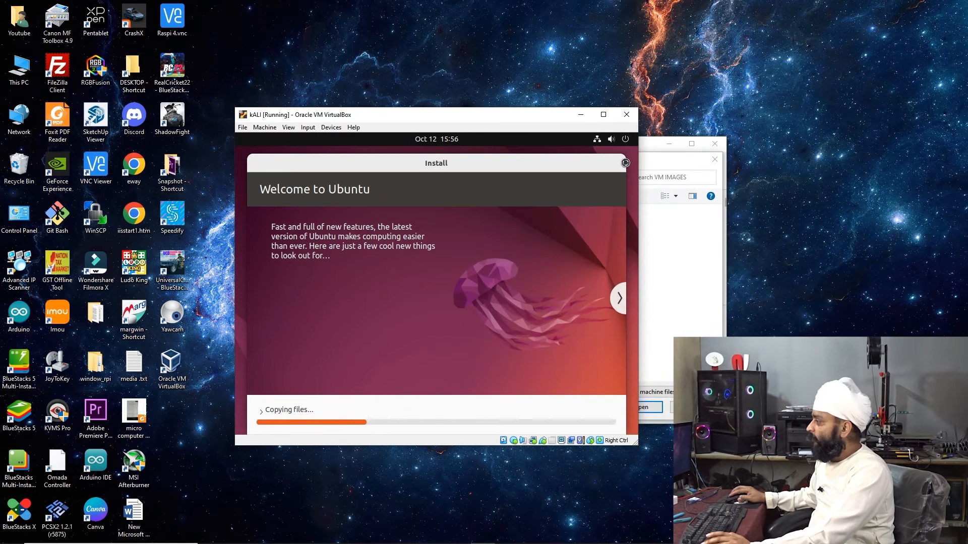
click(695, 263)
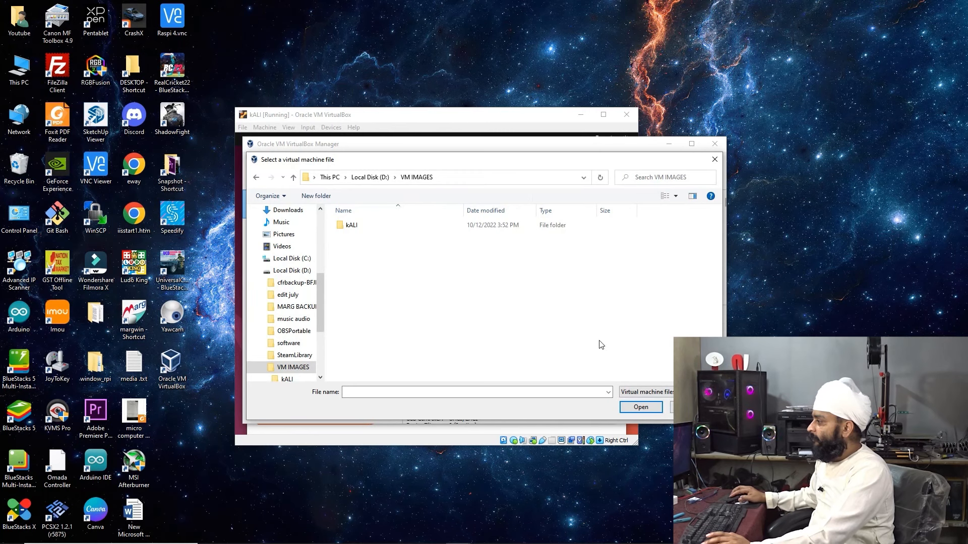
right_click(403, 266)
click(433, 309)
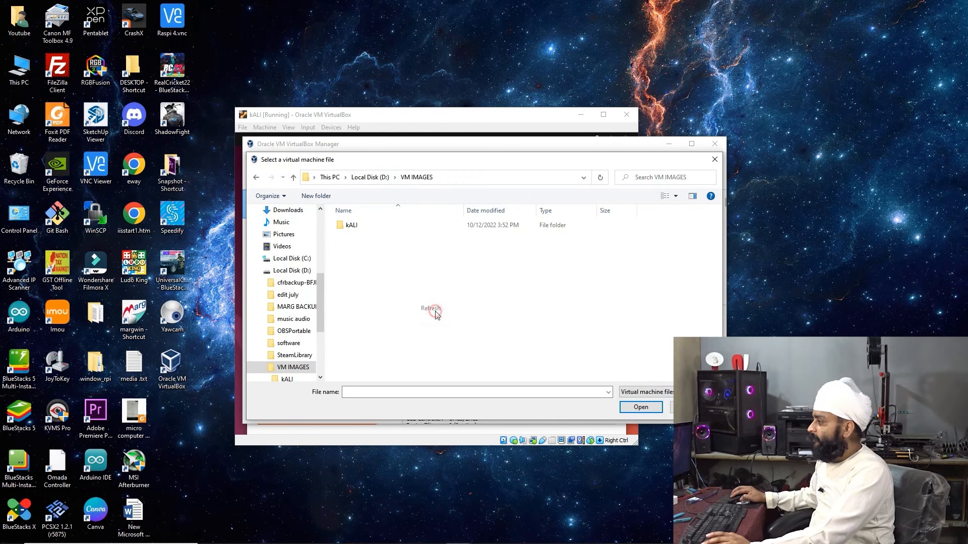
double_click(21, 71)
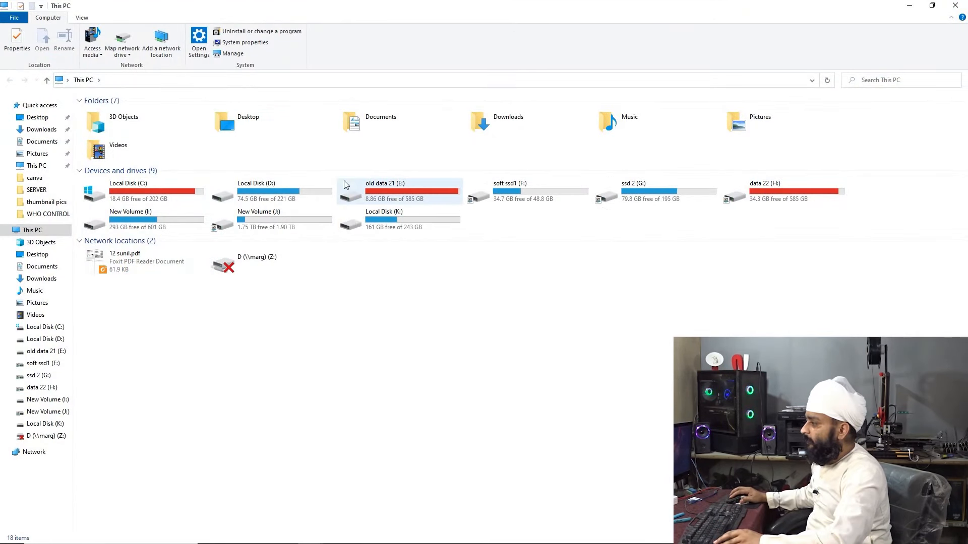
Extract the kali-linux .7z archive into its own folder in D:\VM IMAGES
double_click(252, 191)
click(120, 187)
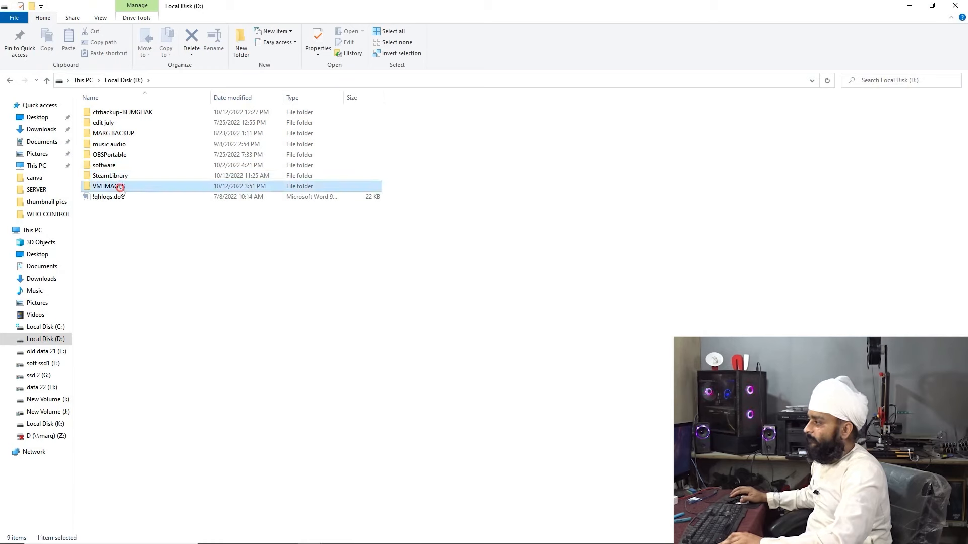
double_click(121, 187)
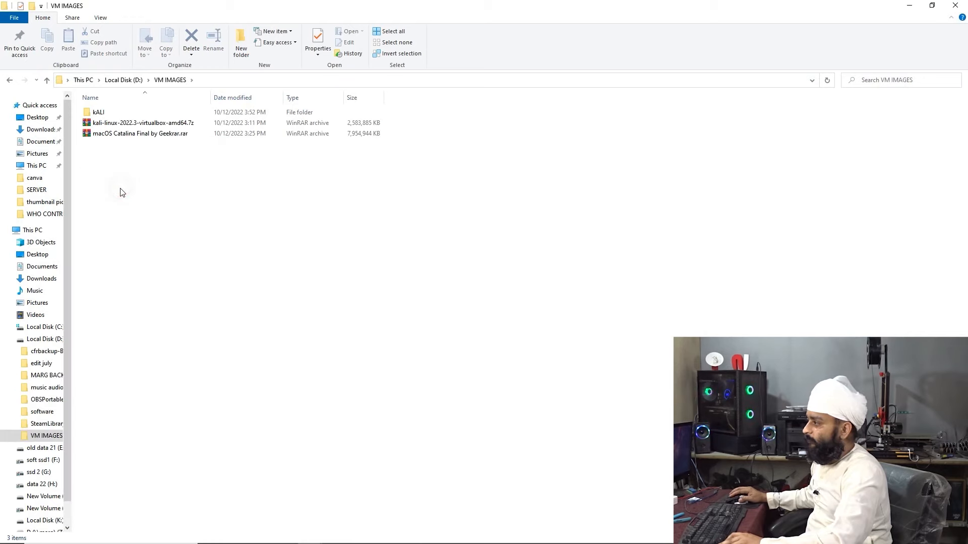
right_click(127, 125)
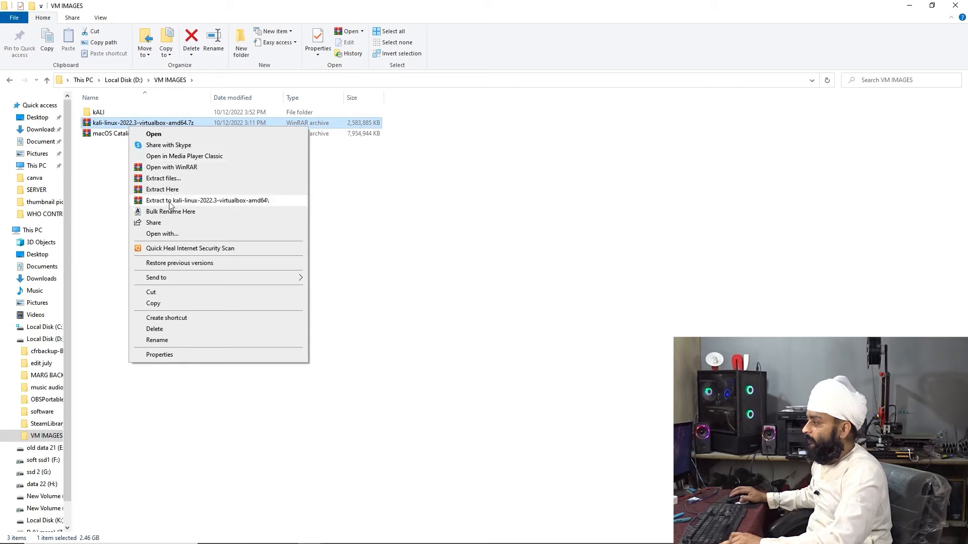
click(187, 201)
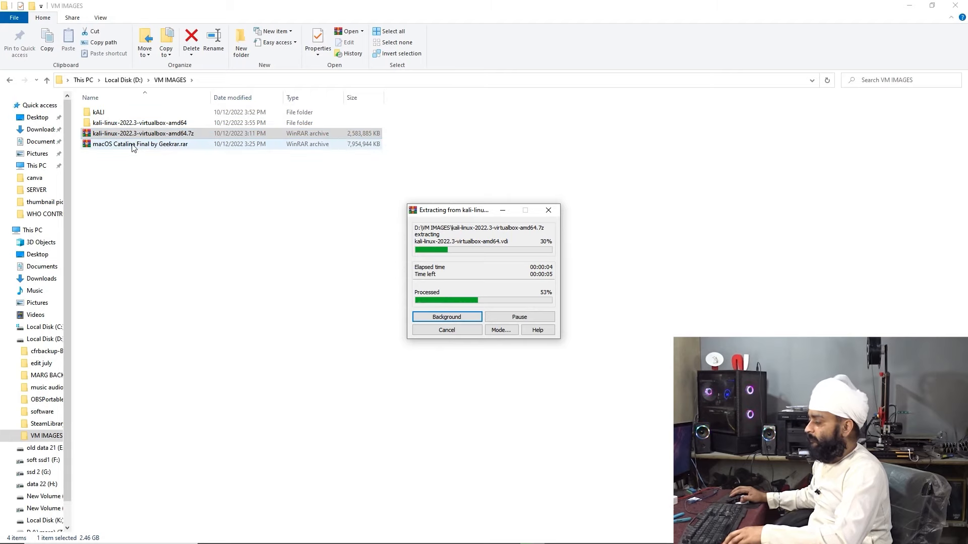
Start extracting the macOS Catalina .rar into its own folder, dismissing the password prompt
right_click(151, 144)
click(187, 222)
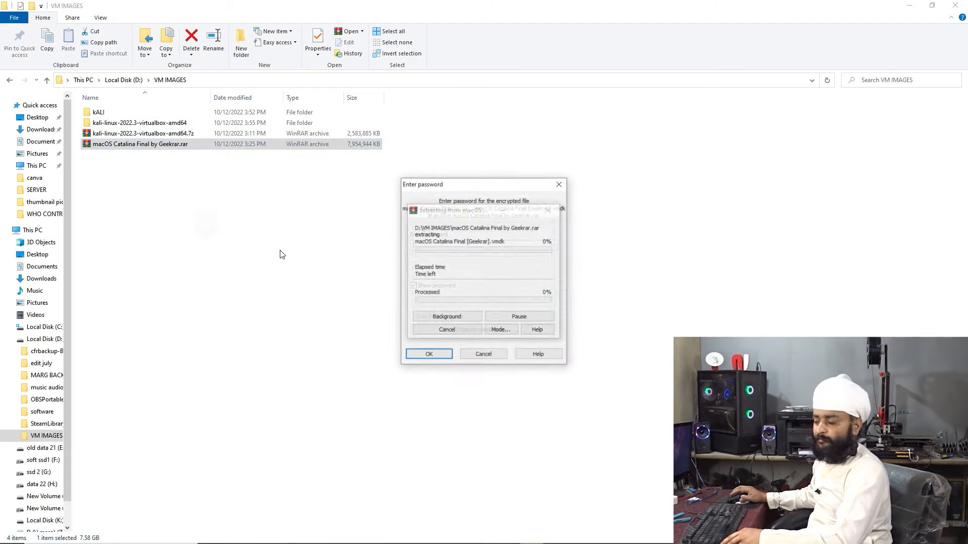
key(Escape)
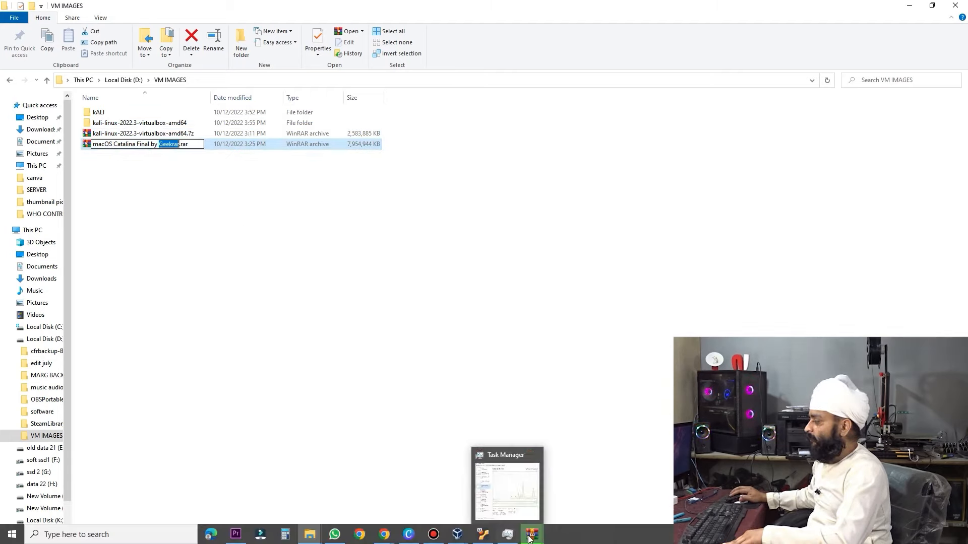
mouse_move(532, 534)
click(486, 486)
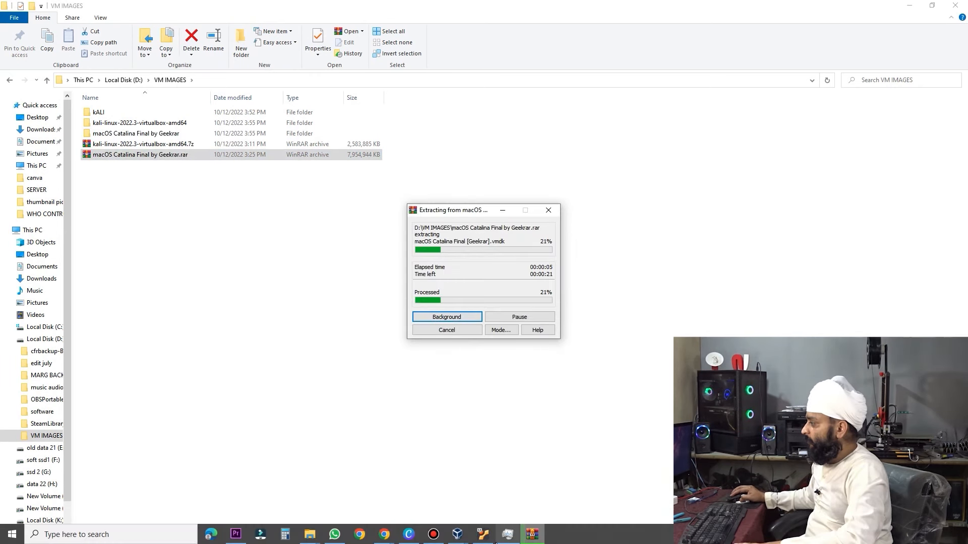
click(481, 535)
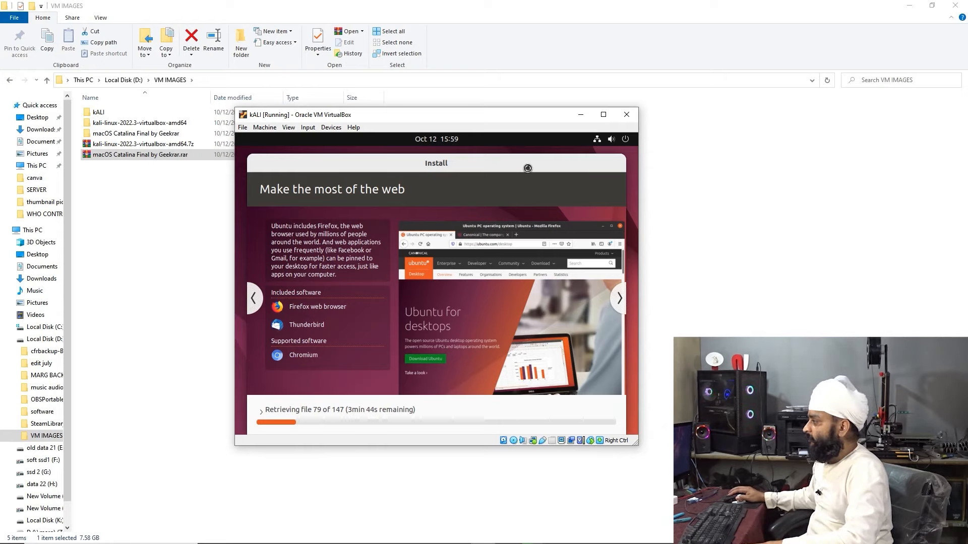
Add the kali-linux-2022.3-virtualbox-amd64.vbox machine from its nested folder in VM IMAGES
click(603, 116)
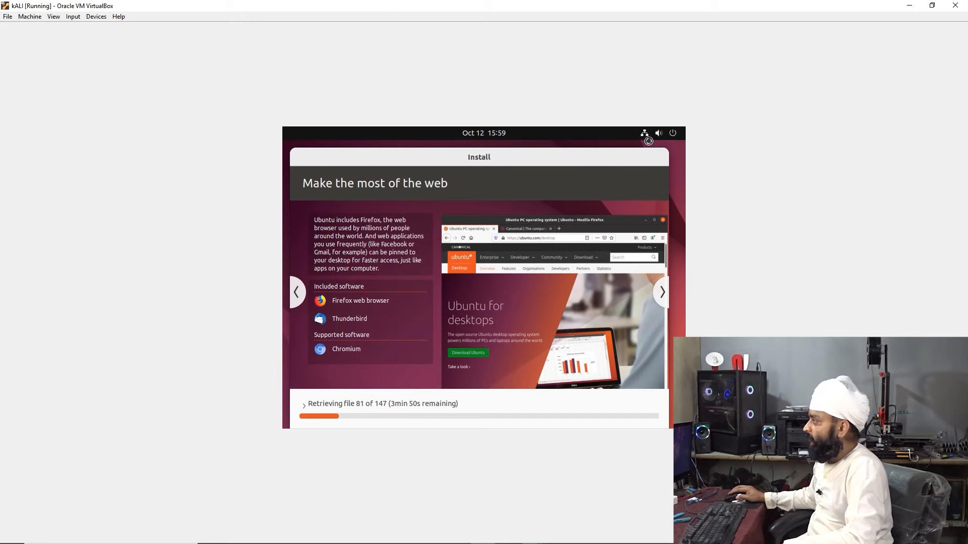
click(932, 6)
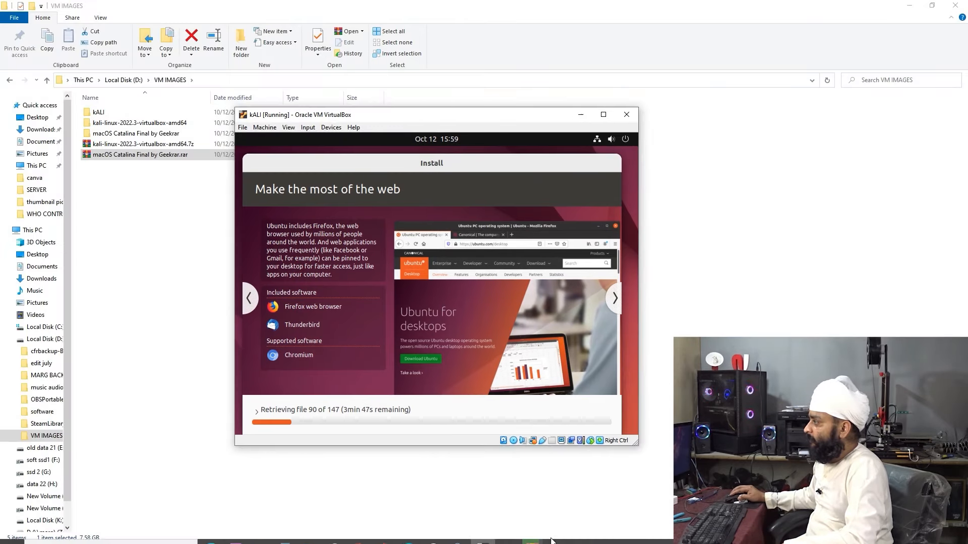
drag(521, 113, 824, 106)
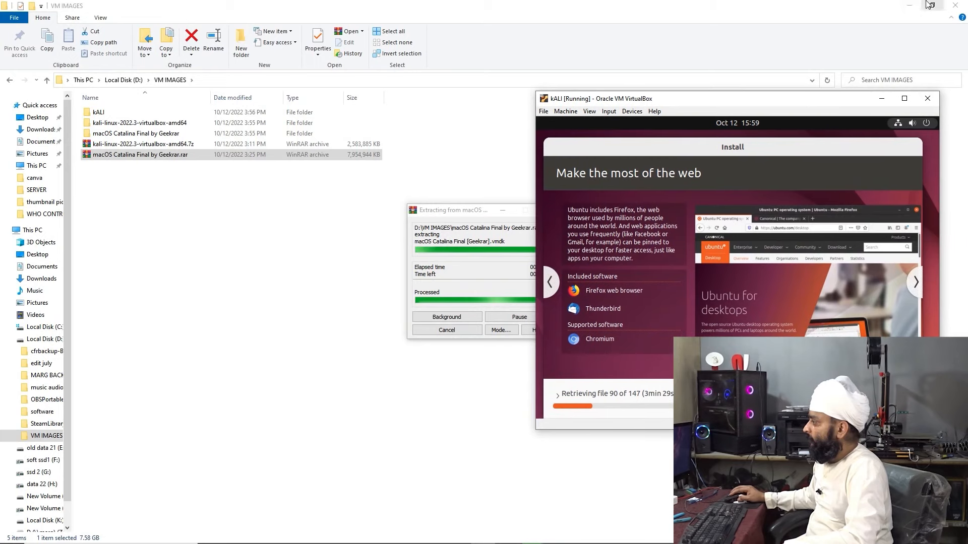
click(909, 5)
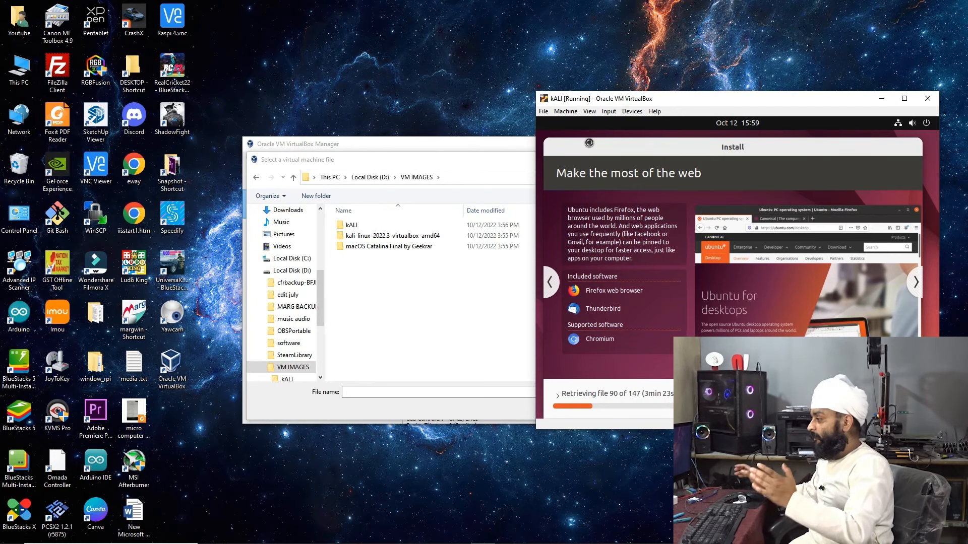
double_click(404, 237)
double_click(402, 226)
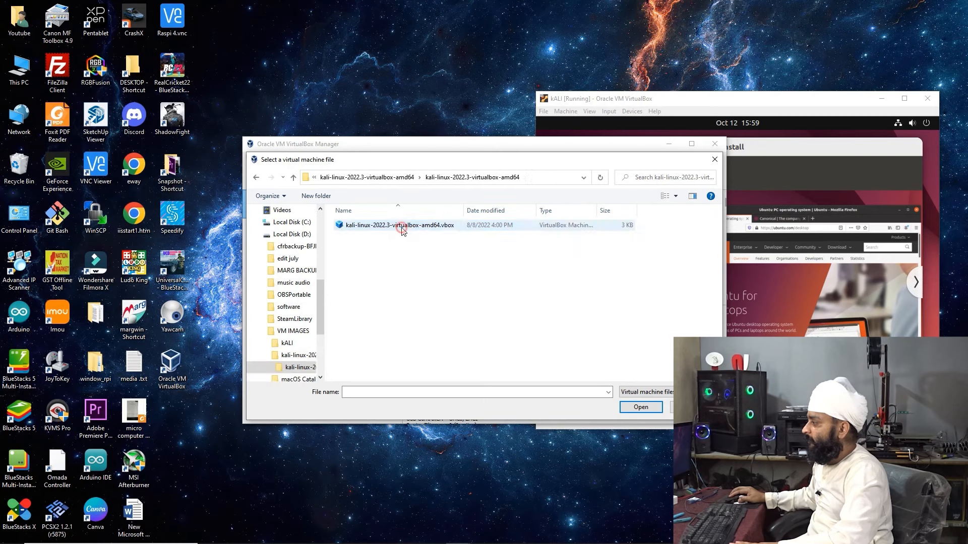
click(402, 227)
double_click(402, 226)
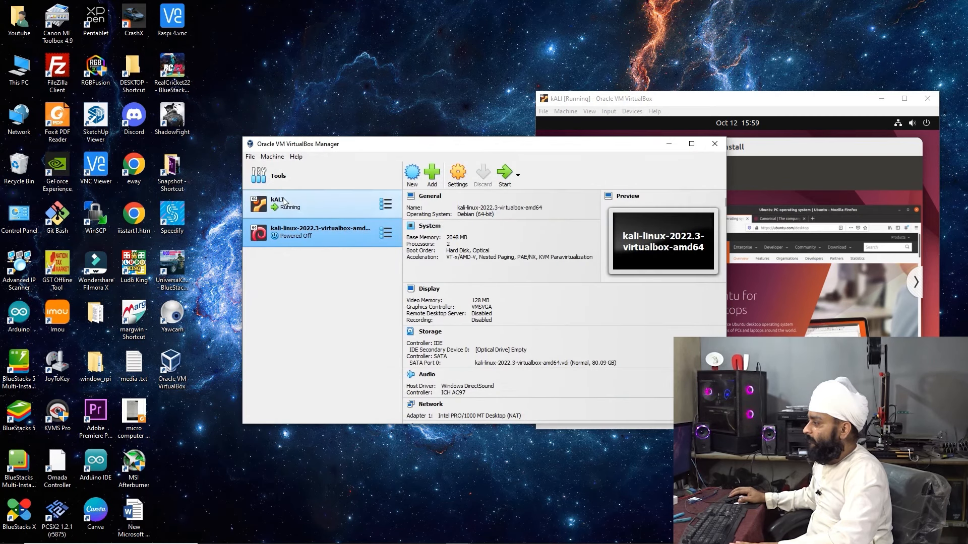
Check kALI's settings, close them unchanged, and select the new kali-linux machine
click(386, 206)
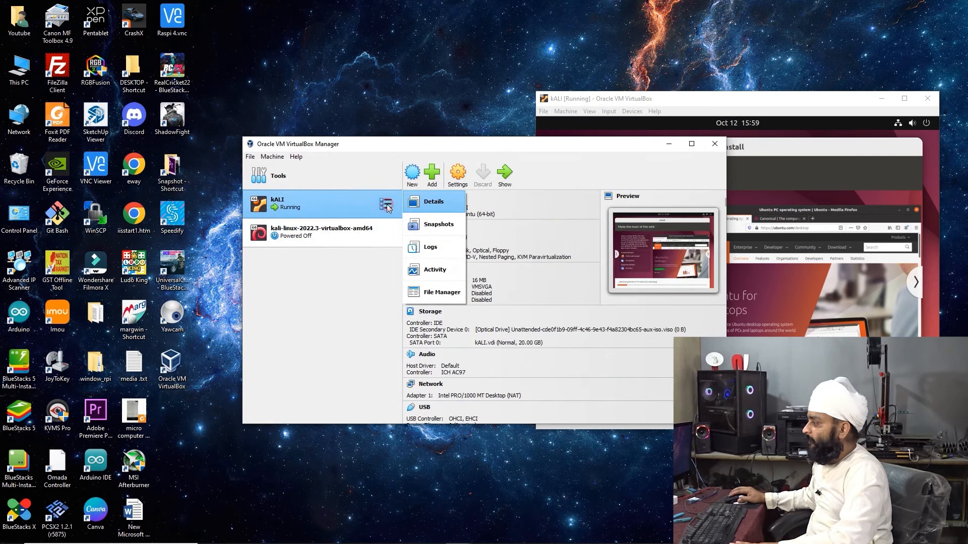
click(387, 205)
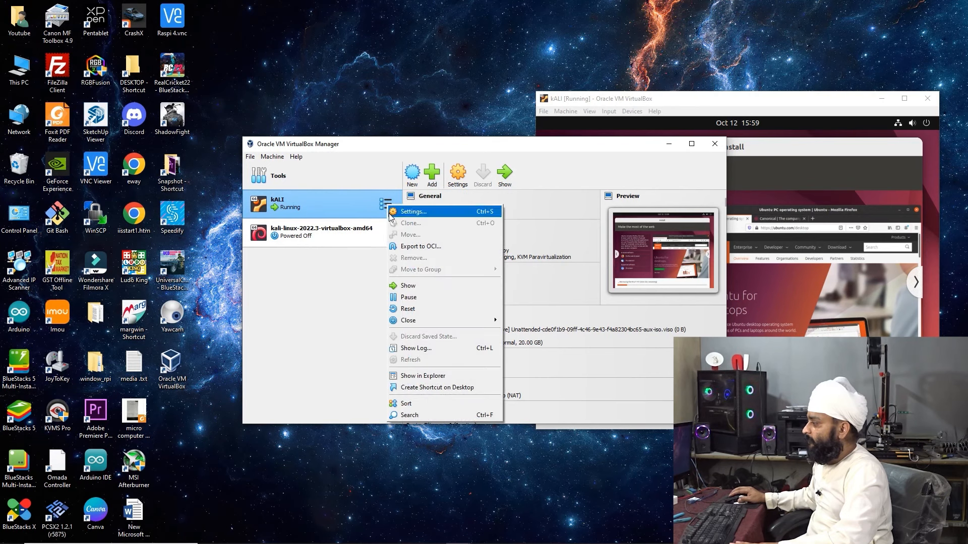
click(414, 213)
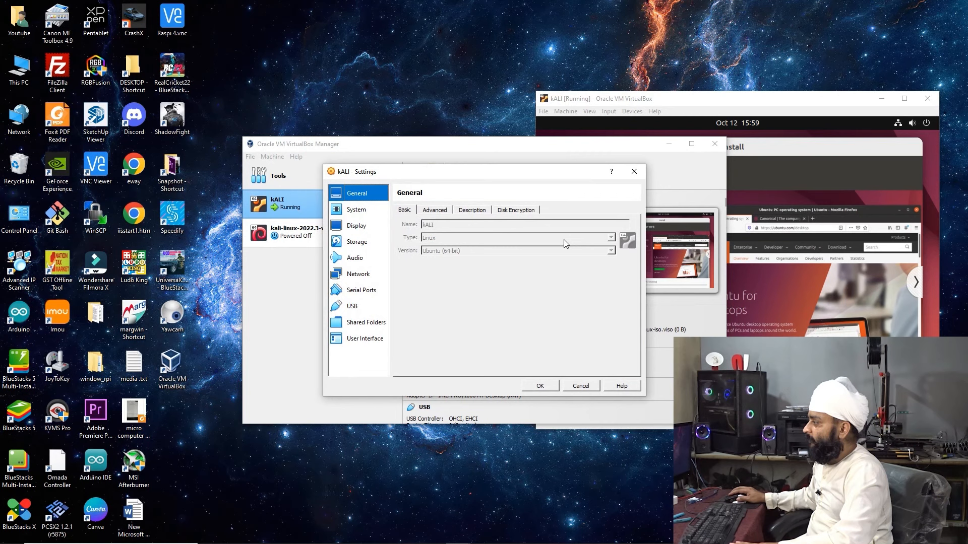
click(634, 172)
click(322, 236)
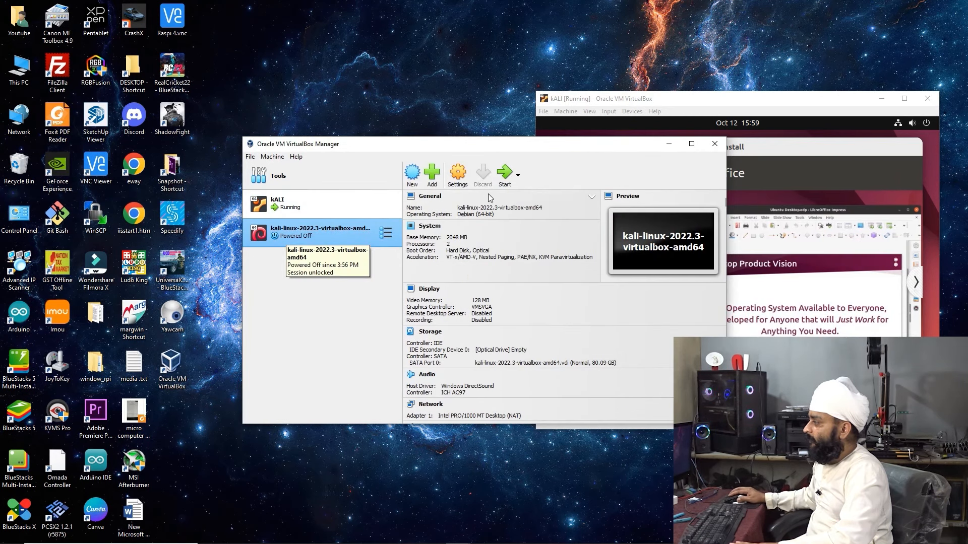
Start kali-linux-2022.3-virtualbox-amd64 and allow mouse capture while it boots to the Kali login
click(506, 173)
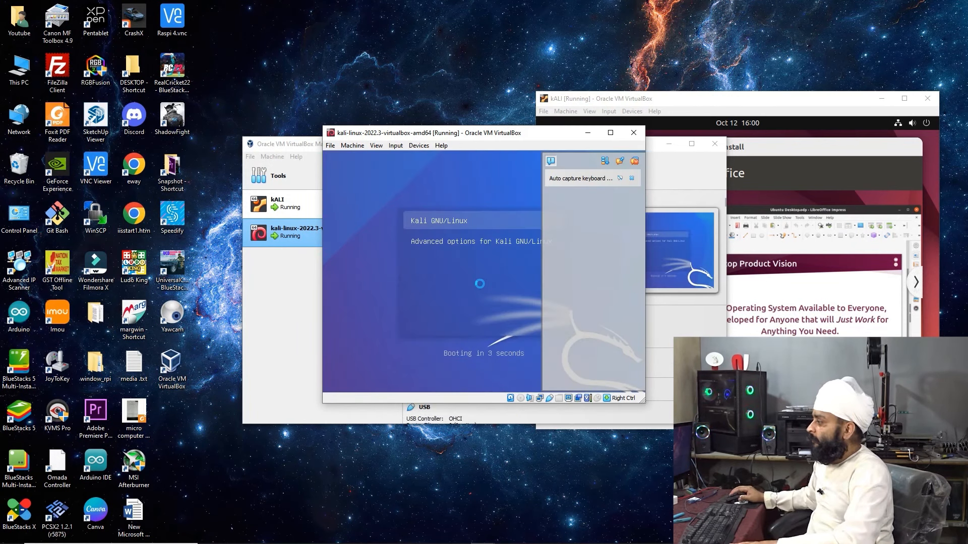
click(460, 224)
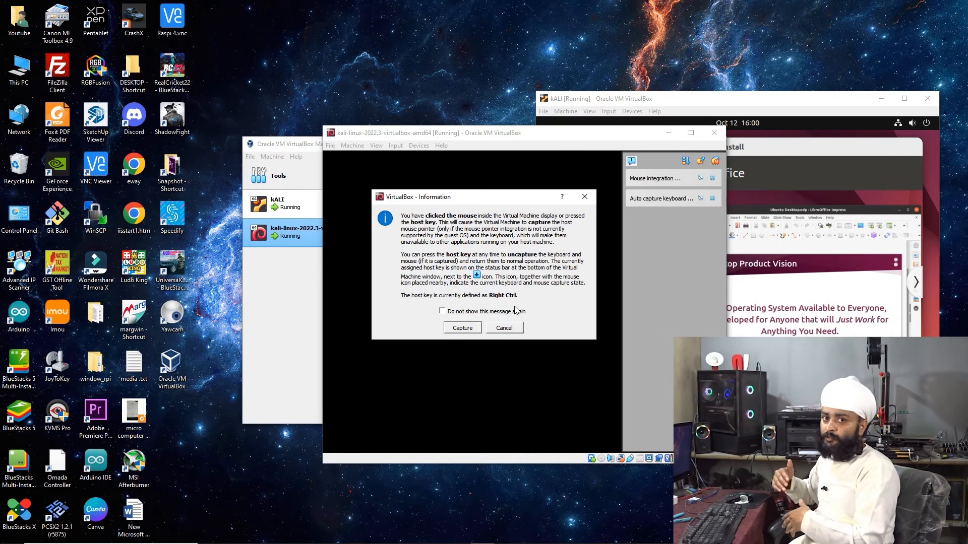
click(462, 328)
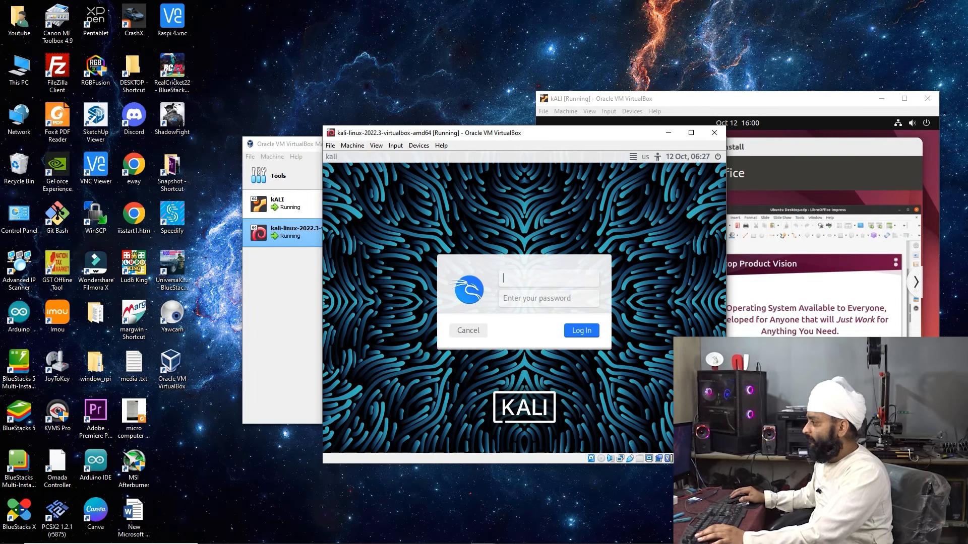
Try logging in to Kali as the default user with the default password, which is rejected
text(fdjgsh)
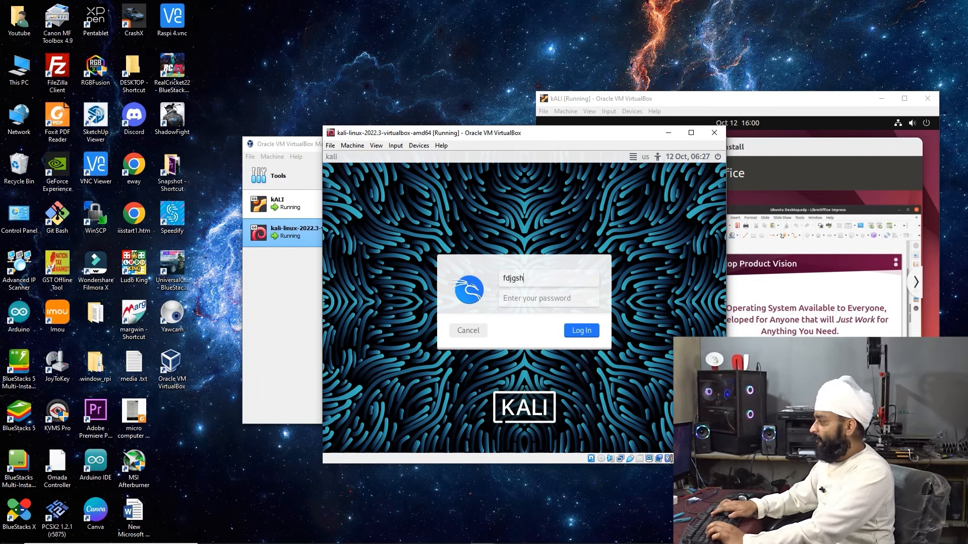
key(BackSpace)
key(BackSpace)
key(BackSpace)
key(BackSpace)
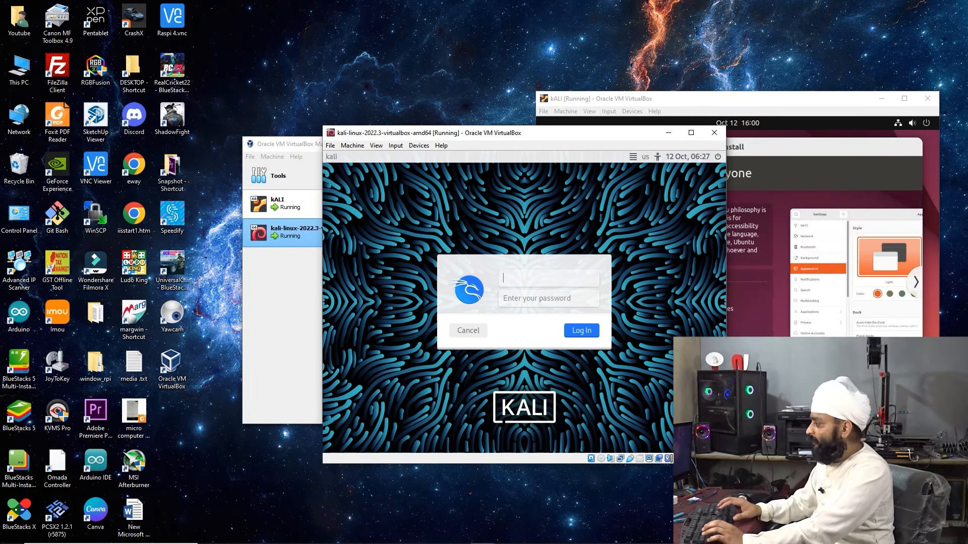
text(kali)
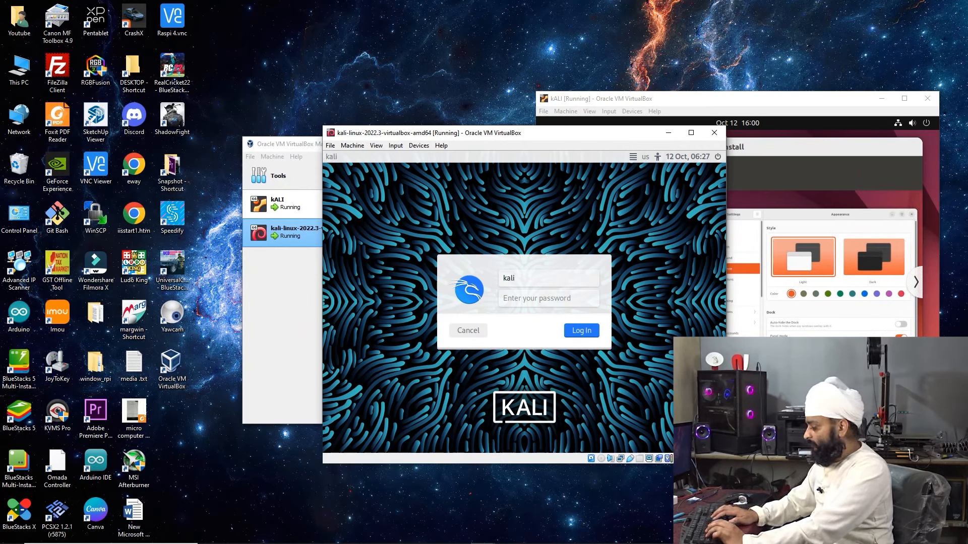
key(Return)
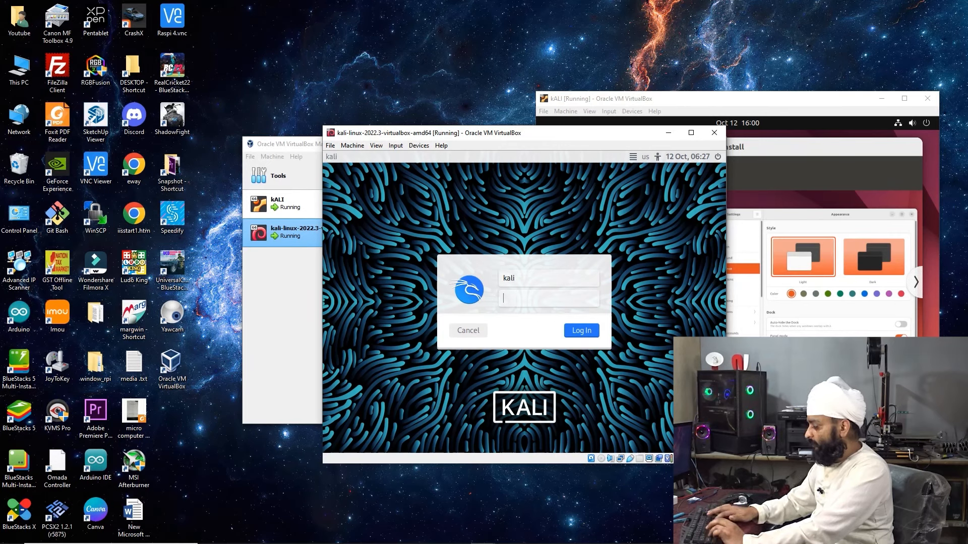
key(Caps_Lock)
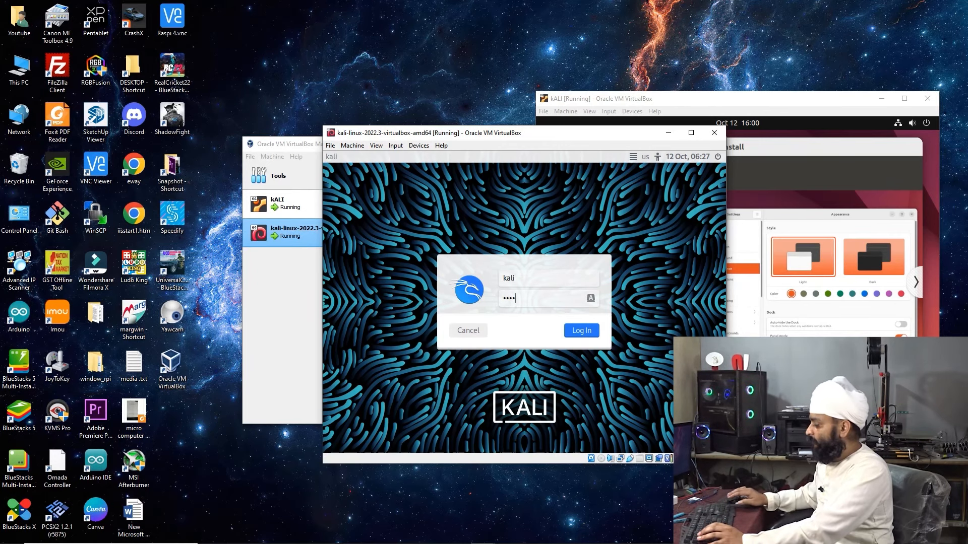
key(Return)
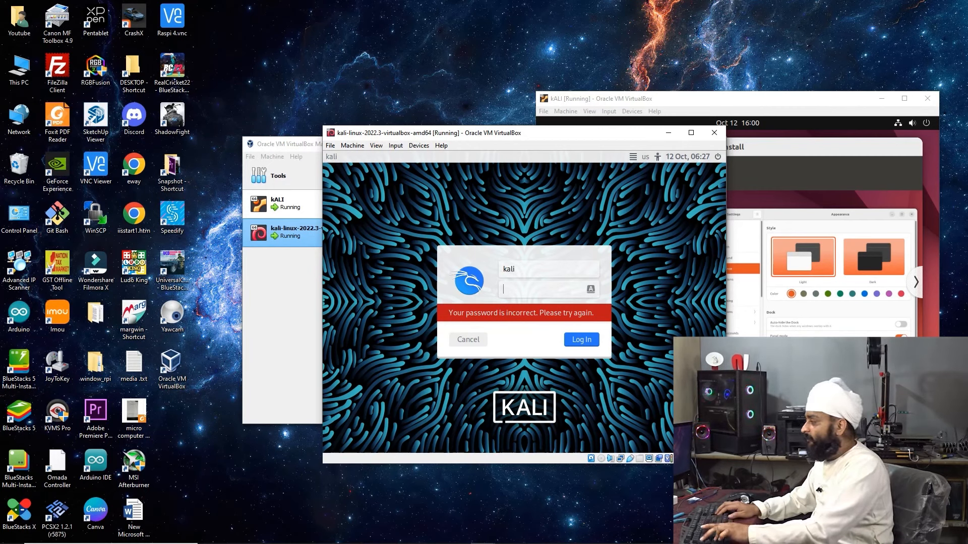
Clear the Kali login fields and minimize the VM window back to VirtualBox Manager
key(shift+Tab)
key(BackSpace)
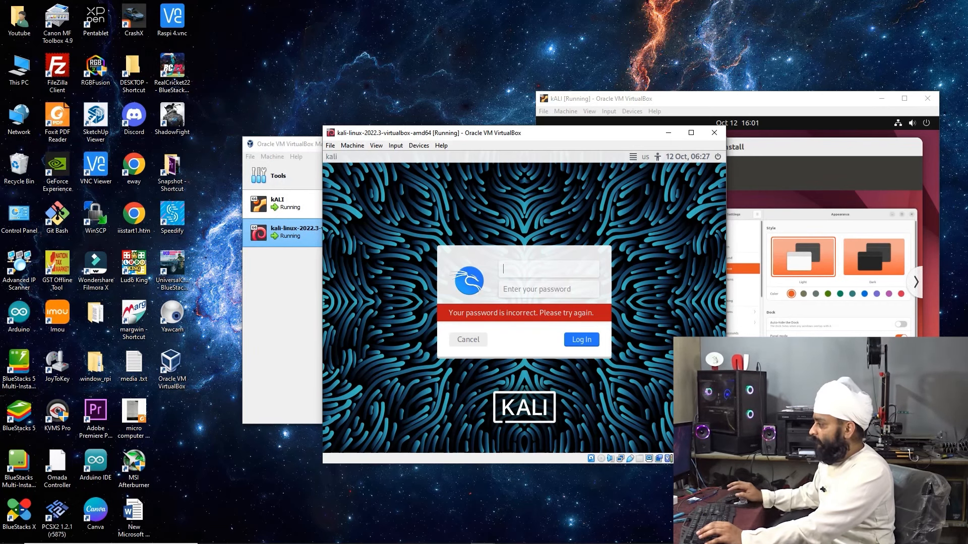
click(468, 333)
click(503, 360)
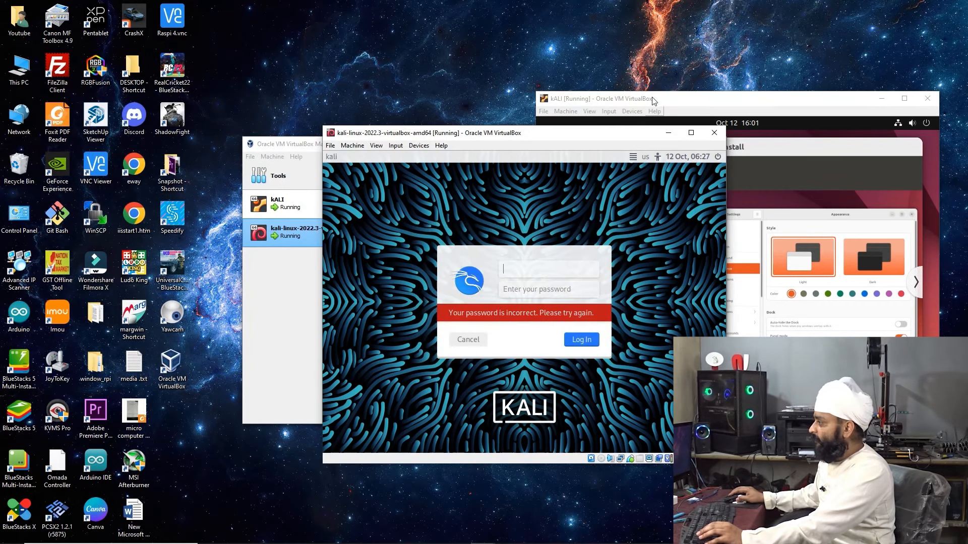
click(668, 133)
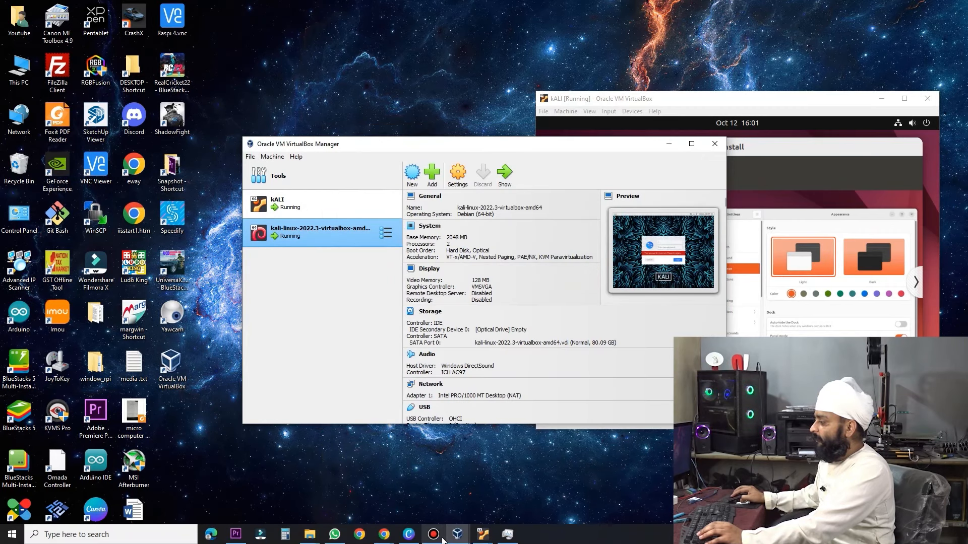
Inspect the extracted kali-linux folder and its Logs subfolder, then bring up Chrome's Get Kali page
mouse_move(438, 538)
click(310, 534)
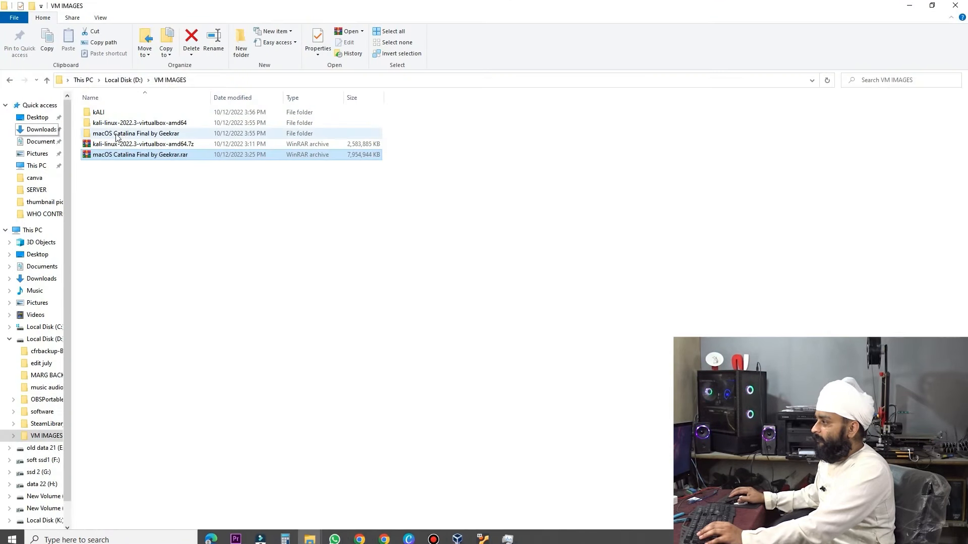
double_click(117, 124)
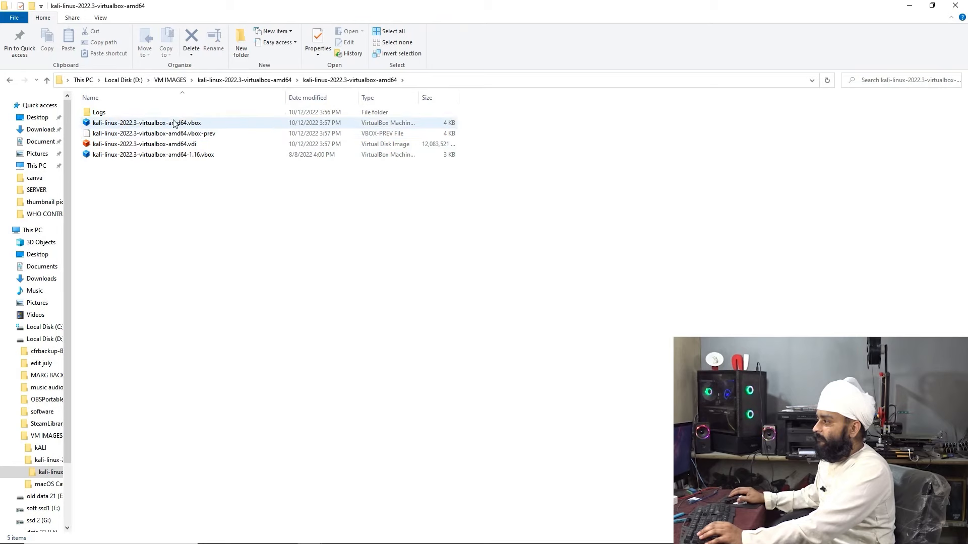
double_click(100, 112)
click(212, 81)
click(170, 81)
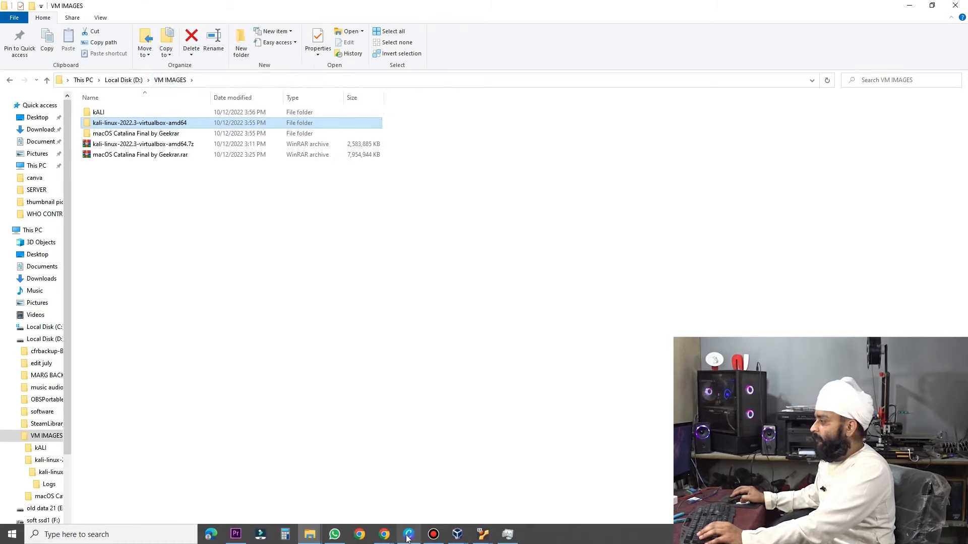
click(384, 541)
click(321, 11)
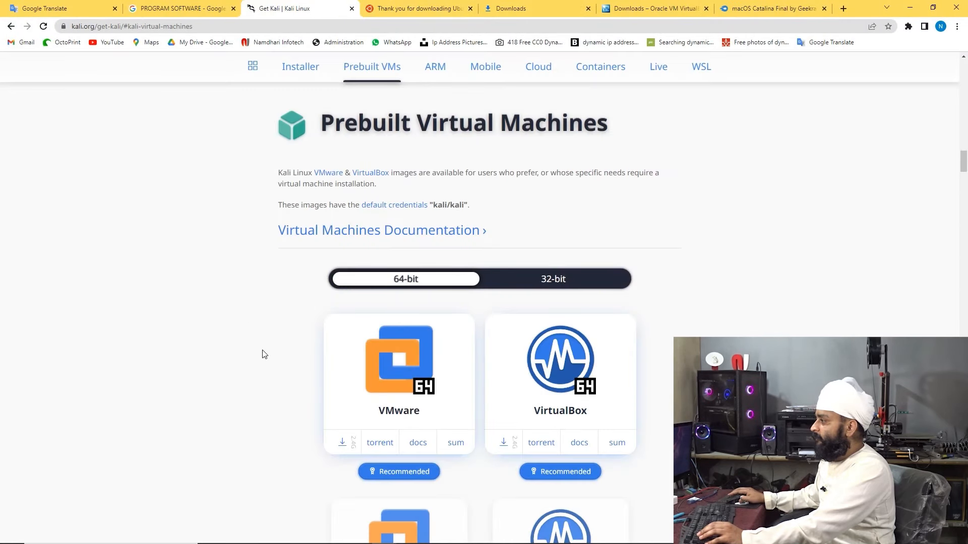
Scroll past the Prebuilt Virtual Machines downloads to the ARM section listing Raspberry Pi images
scroll(262, 353, down, 1)
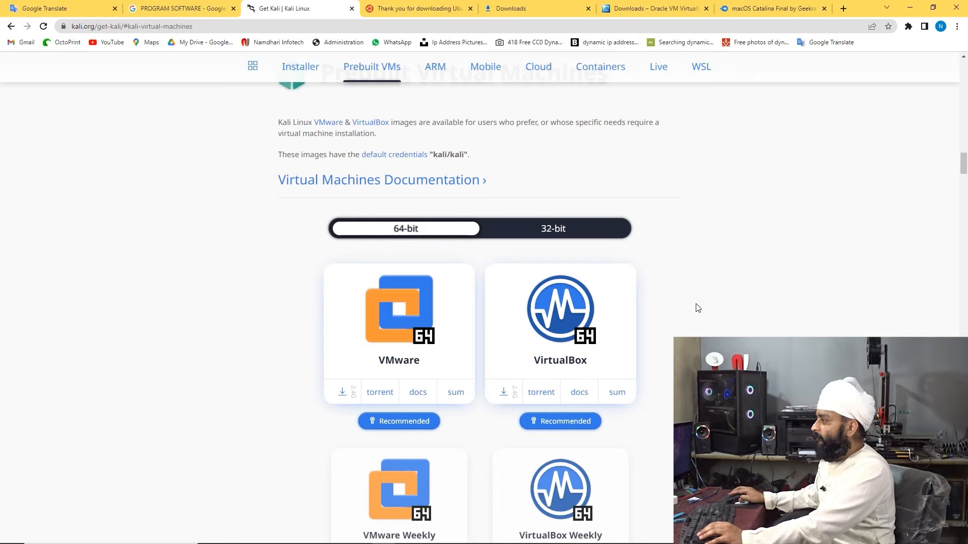
scroll(565, 504, down, 15)
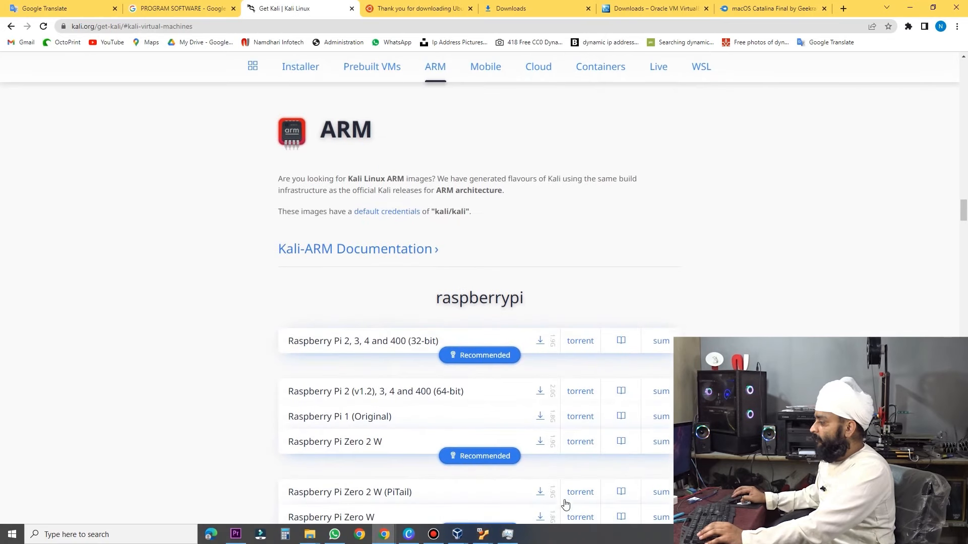
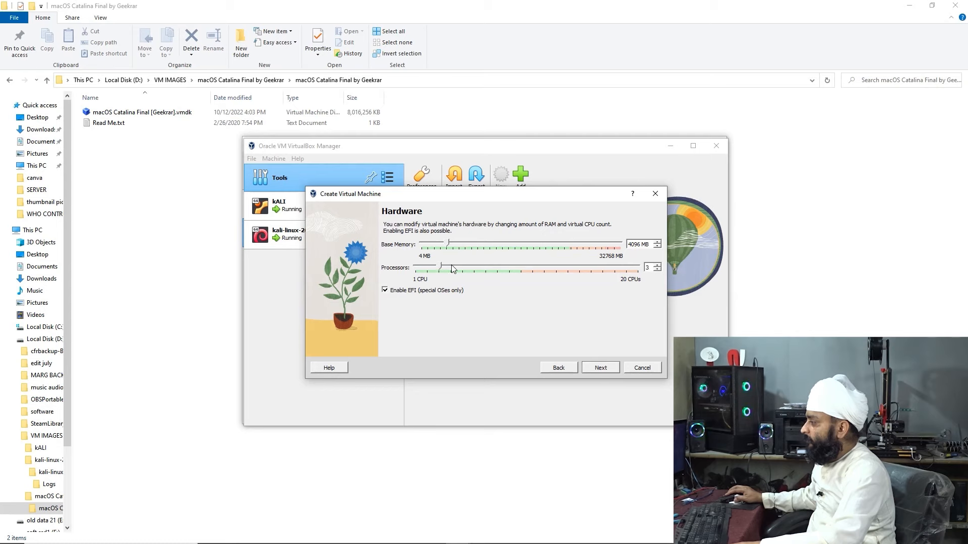
Finish the mac os VM using the existing macOS Catalina vmdk disk, then start it
click(600, 368)
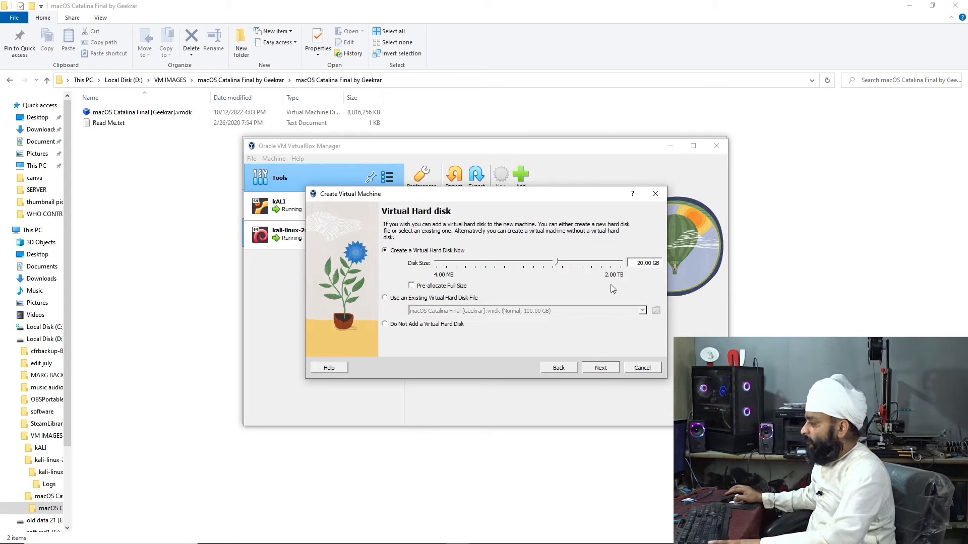
click(424, 298)
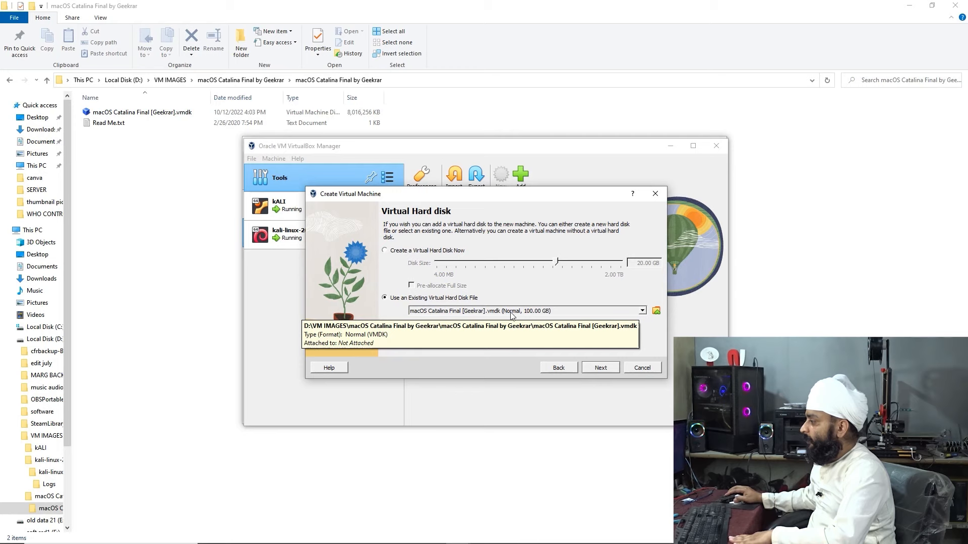
click(598, 371)
click(599, 371)
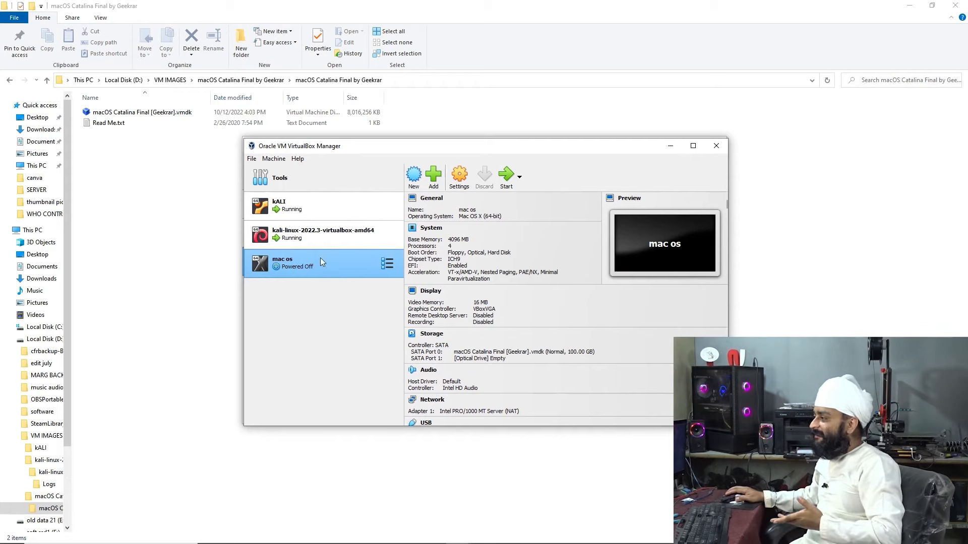
click(508, 177)
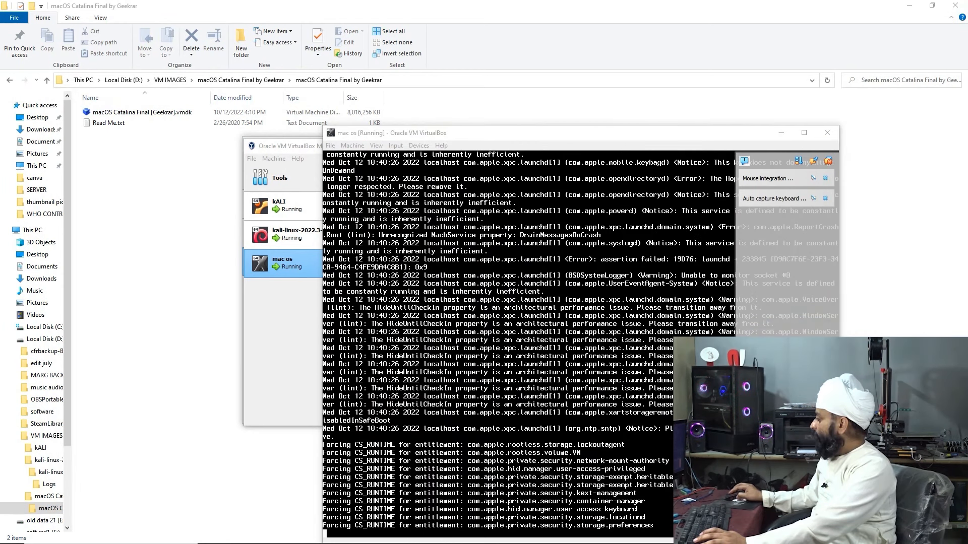
Rearrange the mac os and Kali VM windows side by side on screen
key(alt+Tab)
key(alt+Tab)
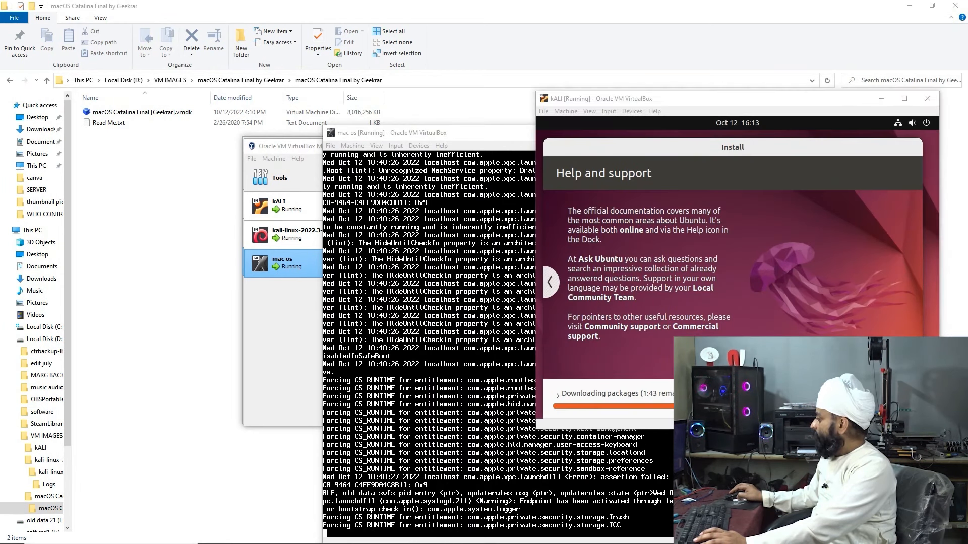
key(alt+Tab)
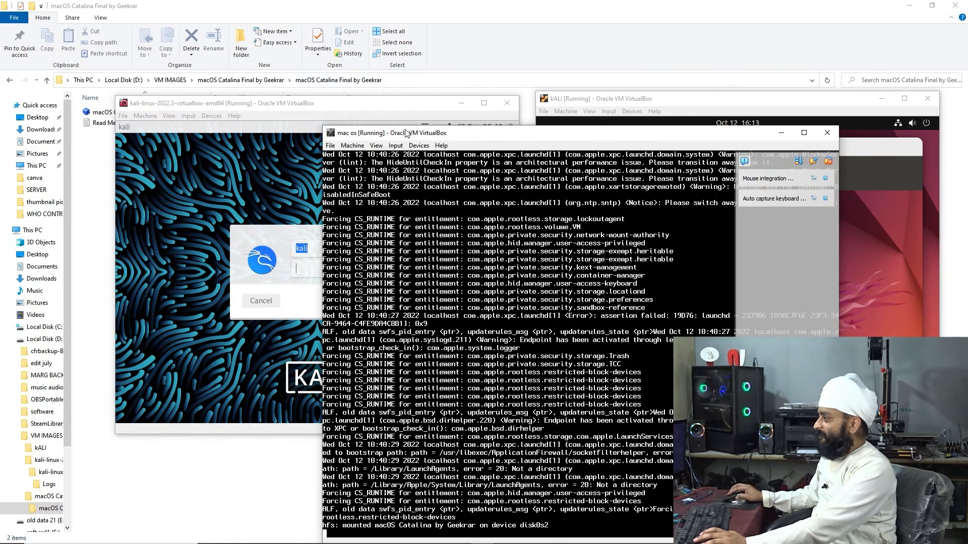
drag(403, 130, 365, 100)
drag(229, 98, 101, 6)
drag(485, 109, 336, 117)
drag(749, 103, 783, 22)
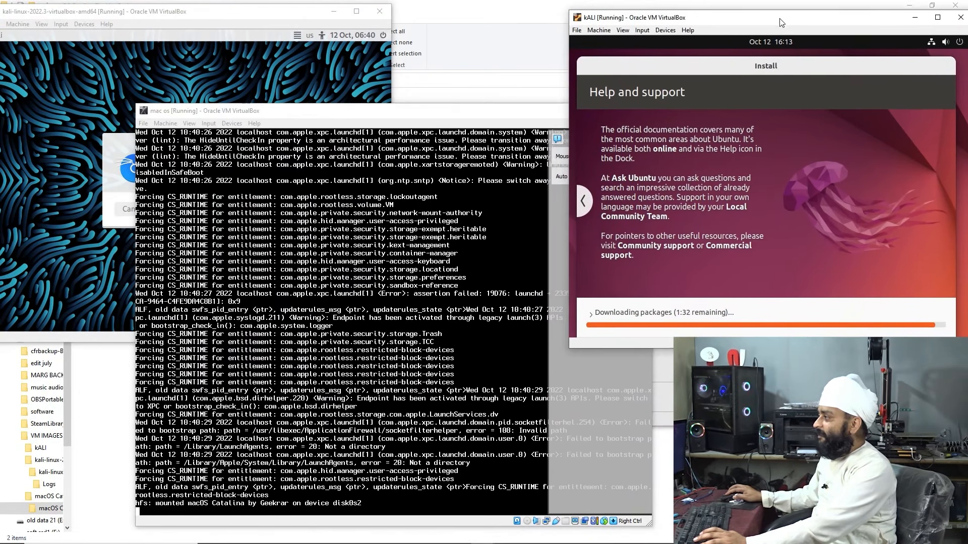
drag(480, 116, 626, 135)
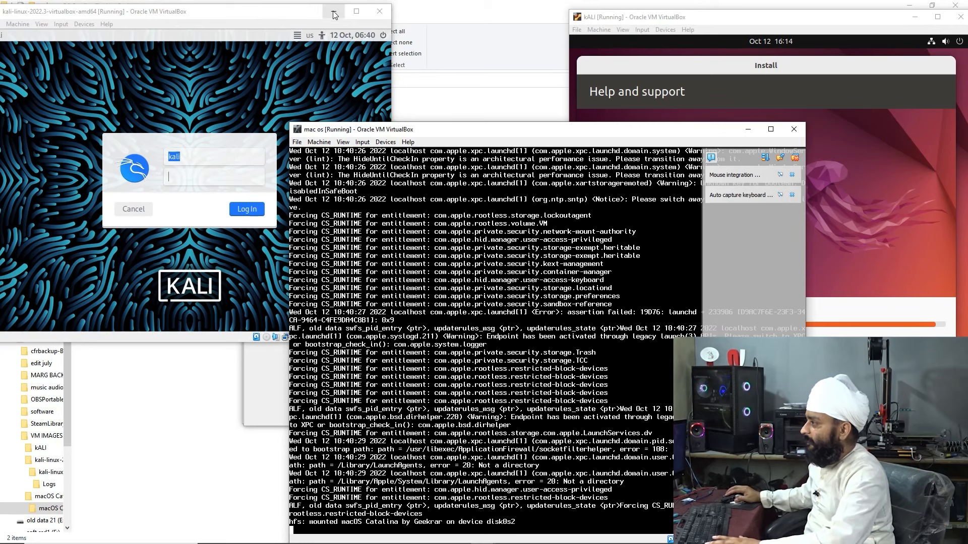
Minimize the Kali VM window and open the kali-linux tools menu in the Manager
click(383, 35)
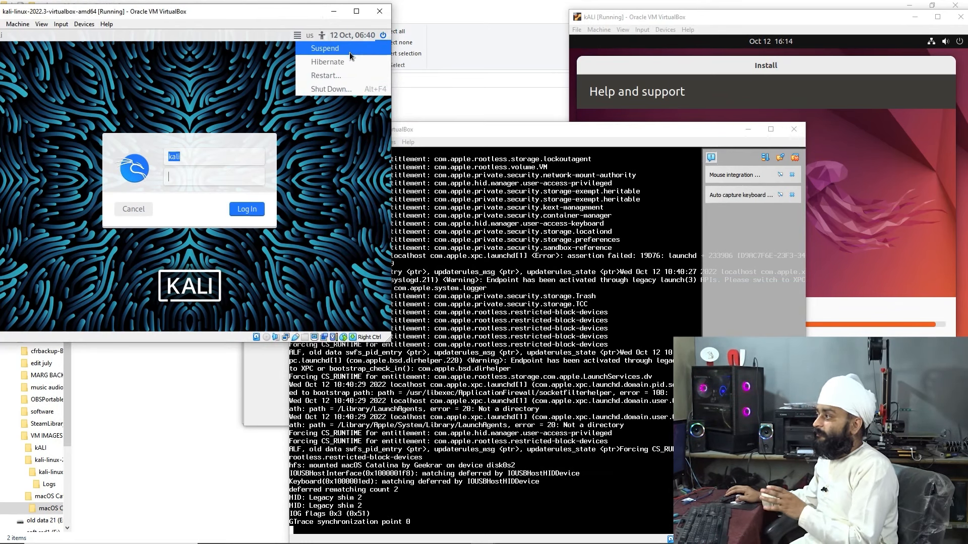
click(8, 26)
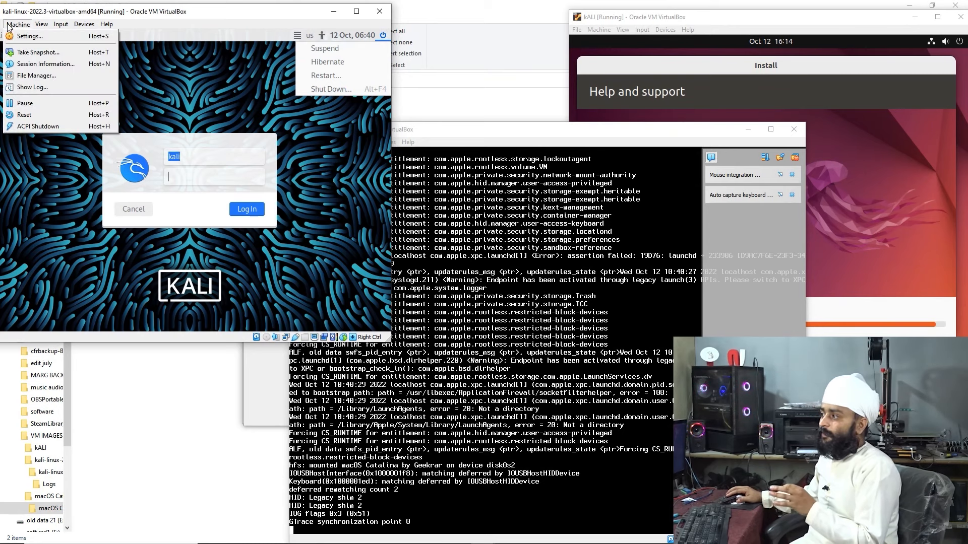
mouse_move(48, 25)
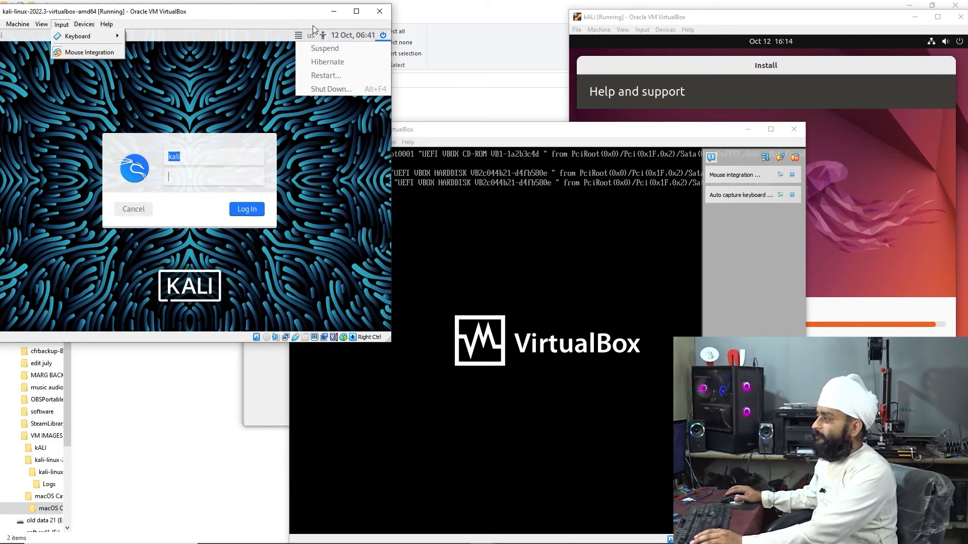
click(334, 14)
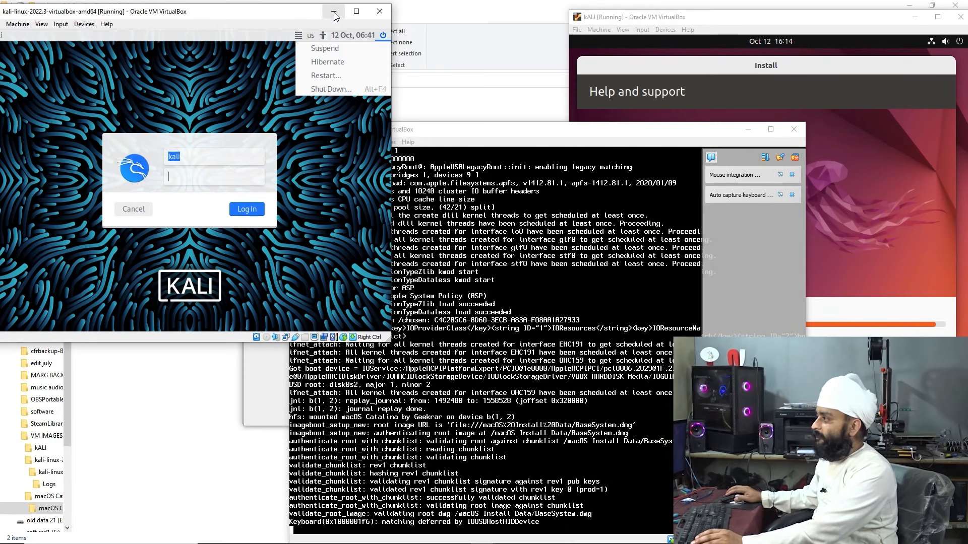
click(334, 13)
click(261, 144)
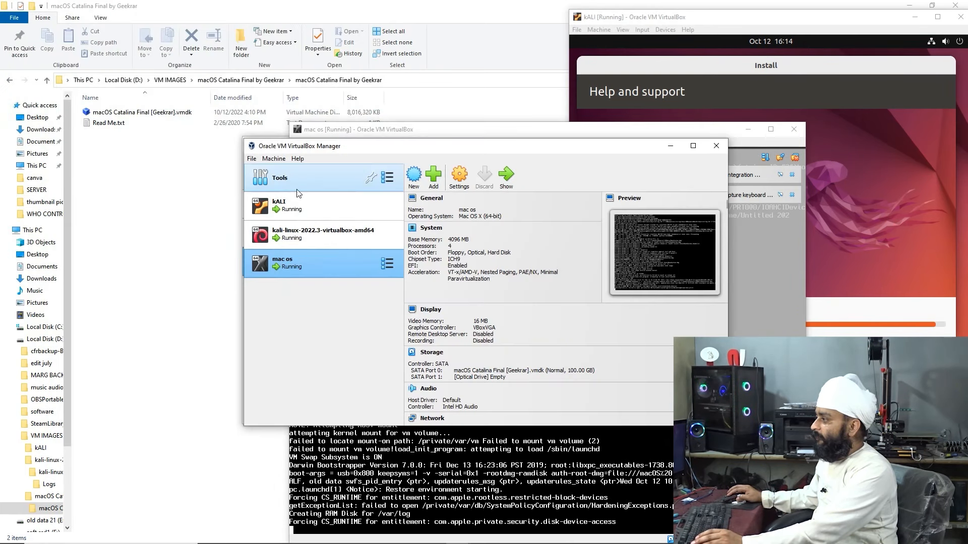
click(319, 237)
click(387, 234)
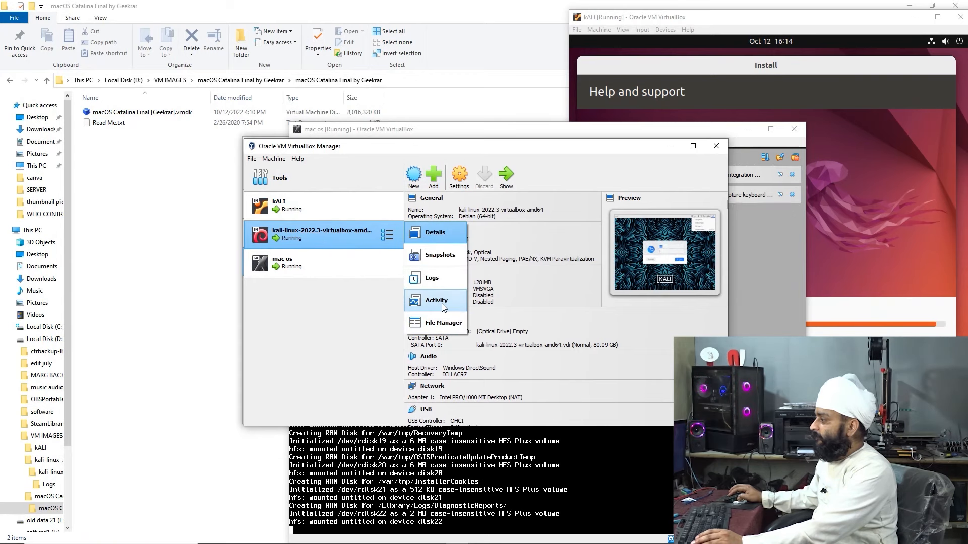
Take a kali-linux-2022.3 snapshot named Snapshot 1 and check it in the snapshot list
click(437, 258)
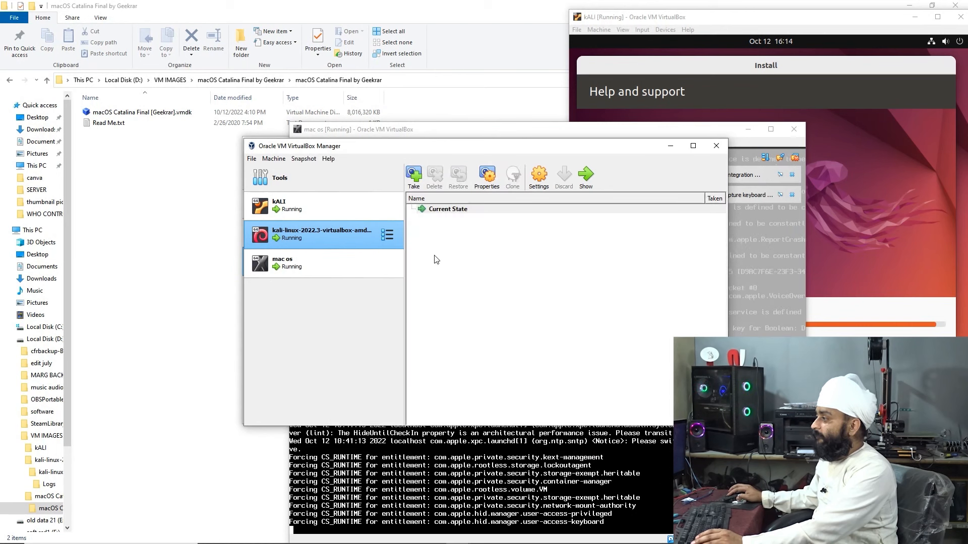
click(416, 177)
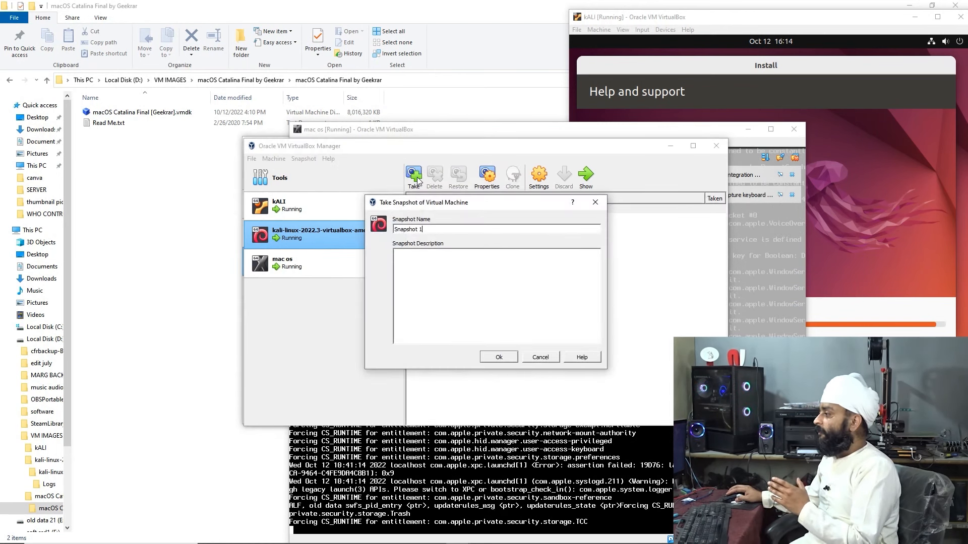
click(510, 356)
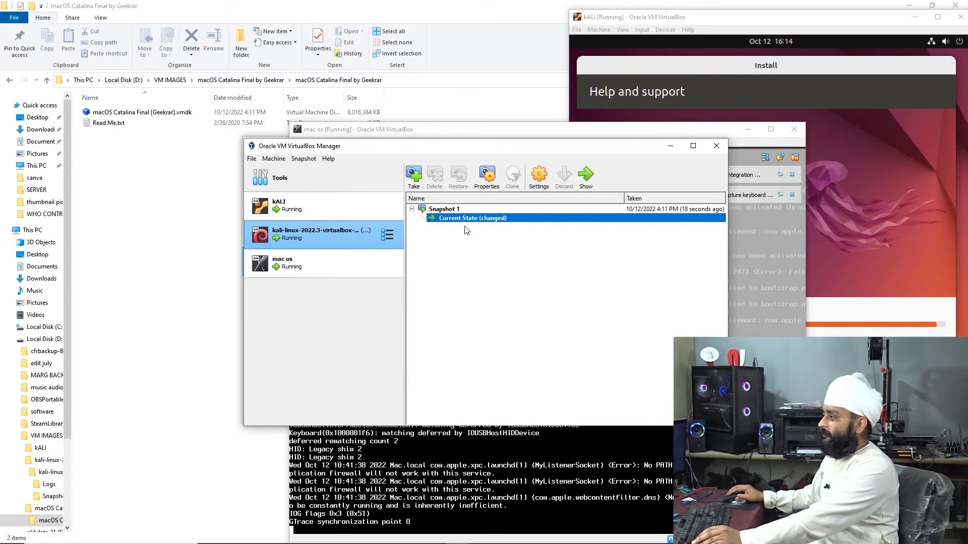
click(452, 209)
click(453, 220)
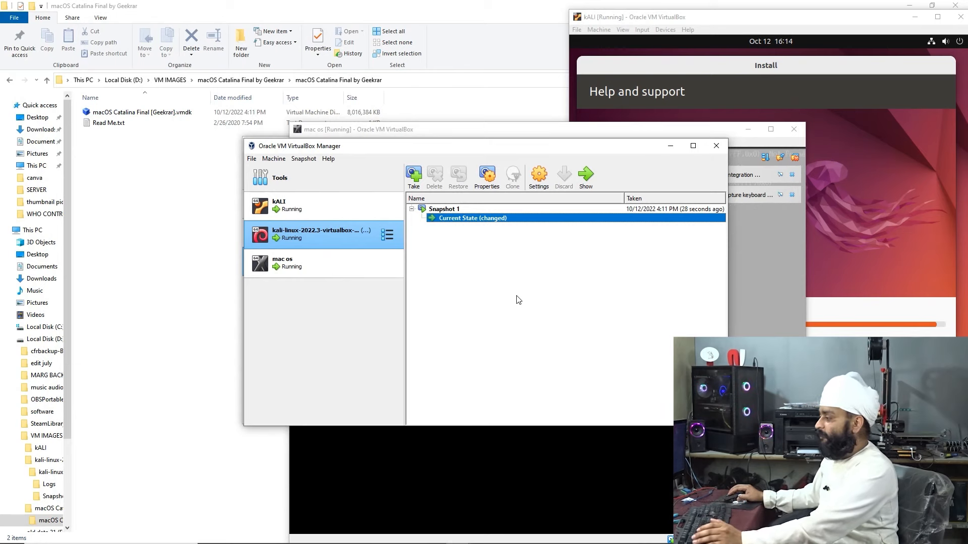
Bring up the running kALI window, shift it toward the centre, then minimize it
click(316, 204)
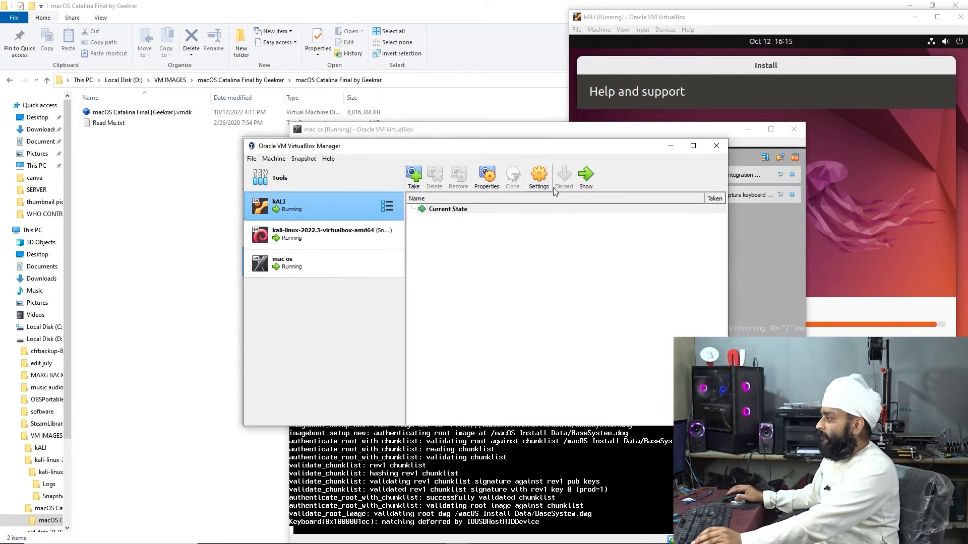
click(585, 174)
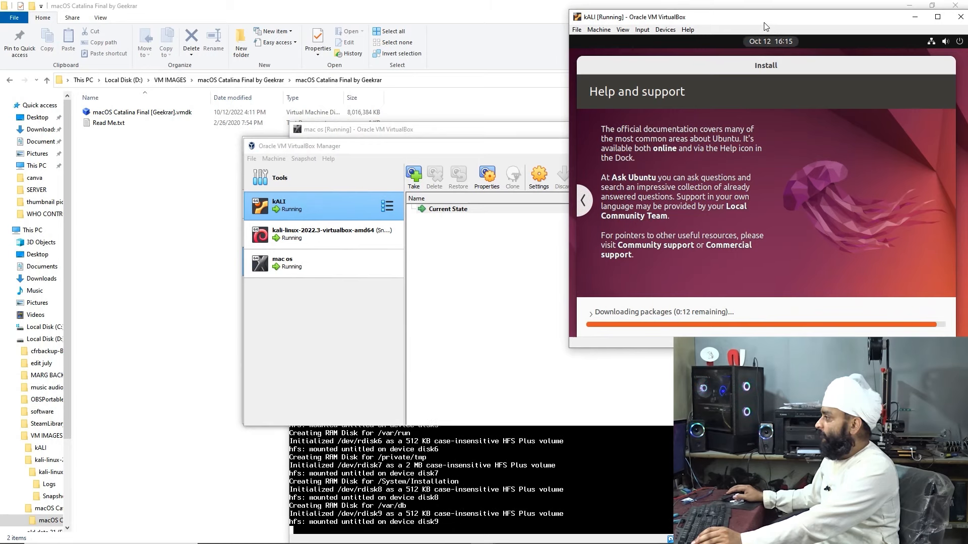
drag(761, 22, 612, 23)
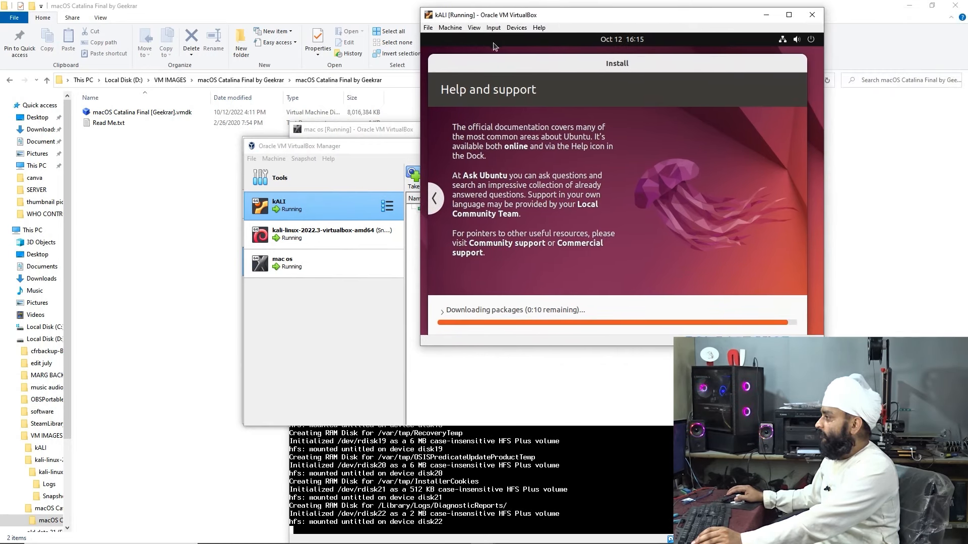
click(450, 28)
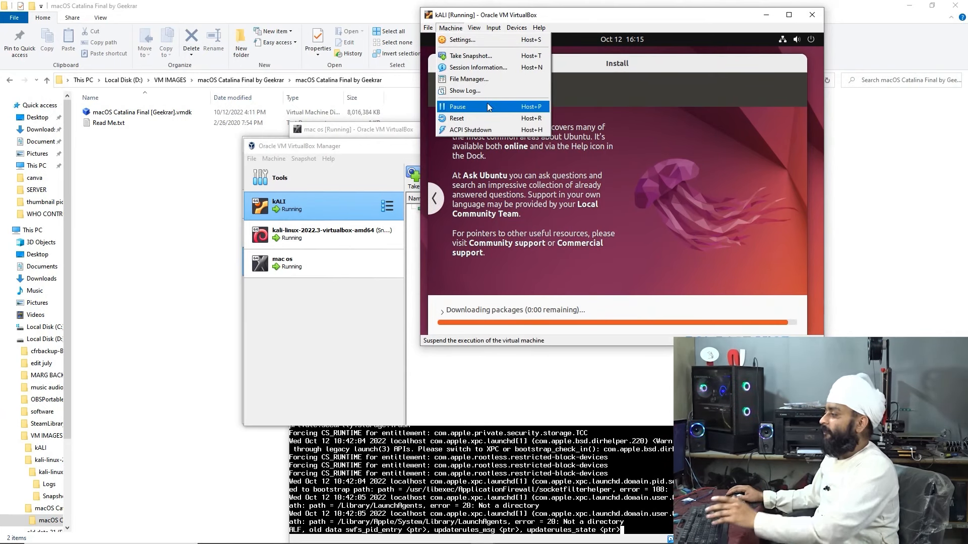
click(620, 110)
click(766, 15)
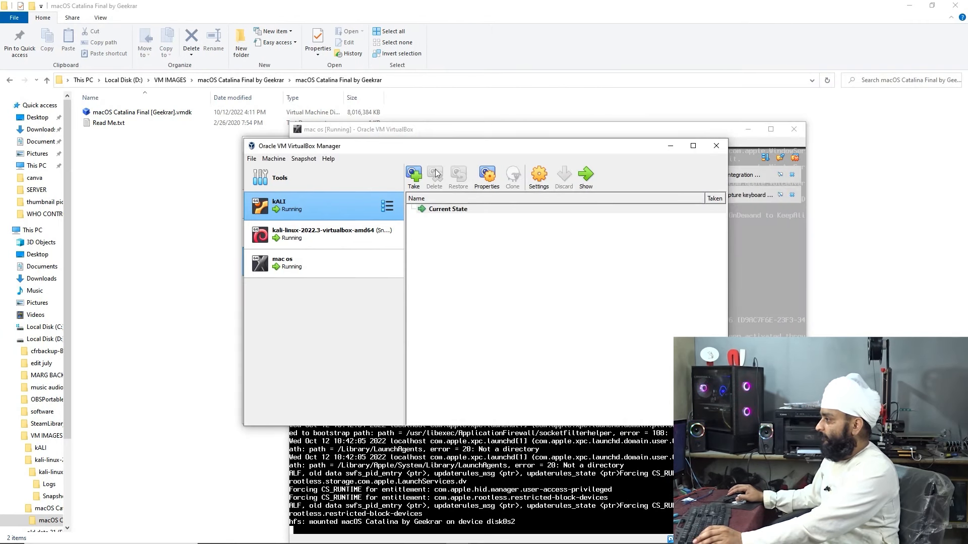
click(373, 130)
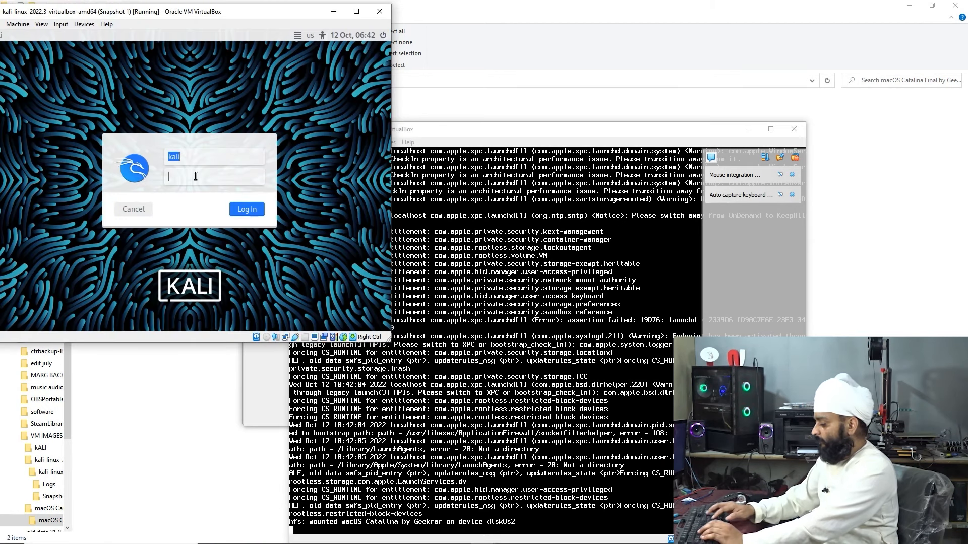
Log in to Kali and create a desktop folder named jagtar
text(kal)
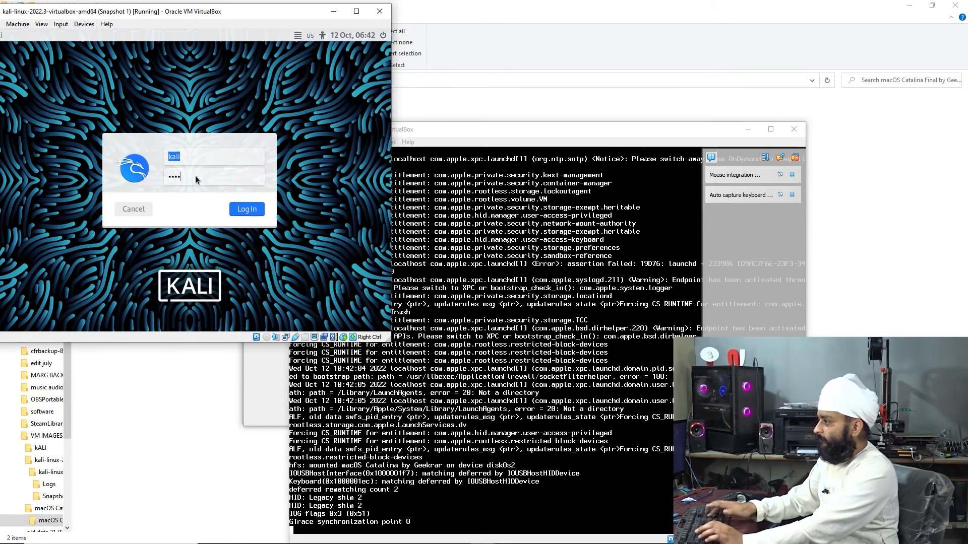
key(Return)
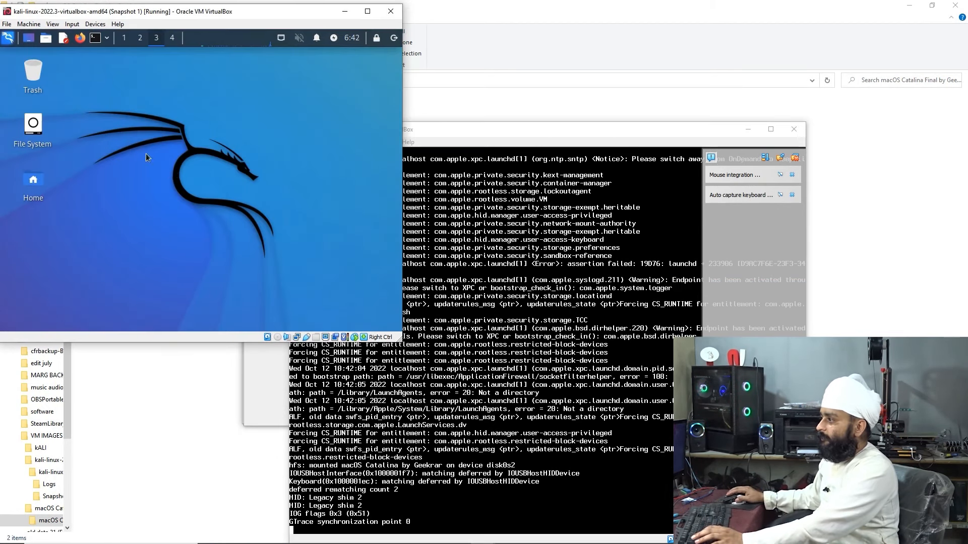
right_click(132, 140)
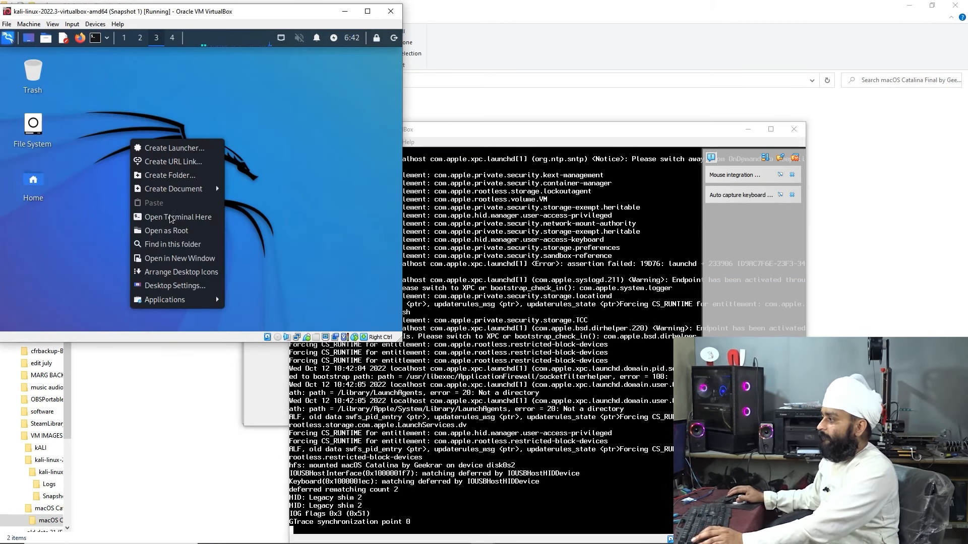
click(204, 176)
text(jagtar)
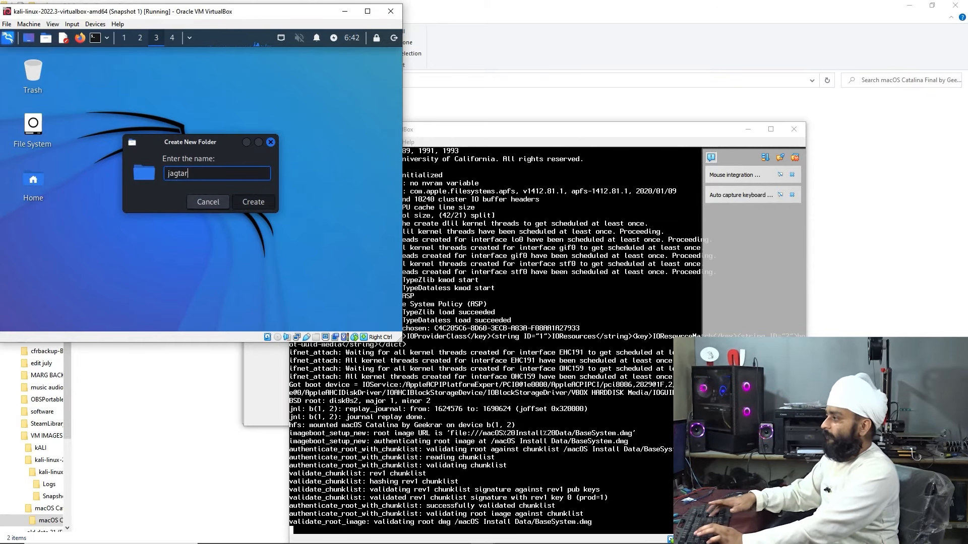
key(Return)
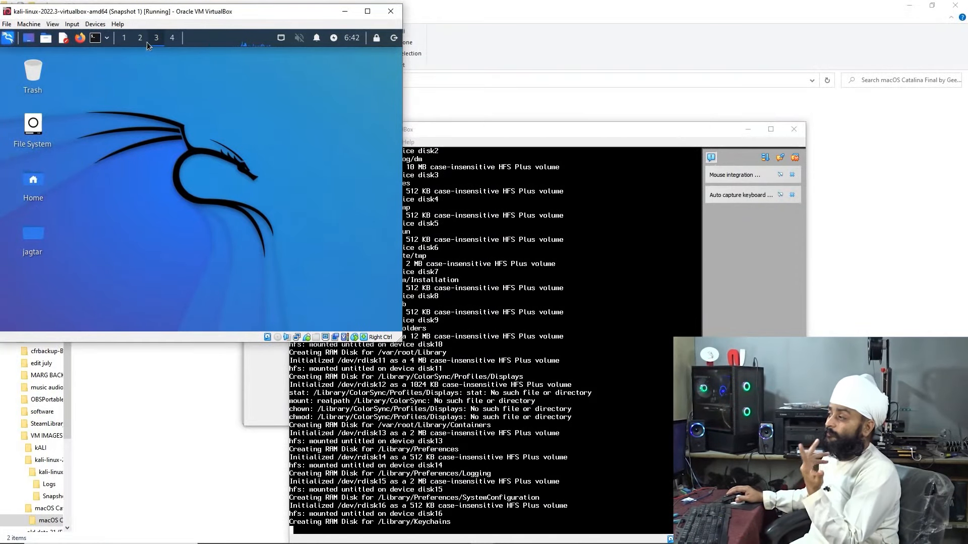
Run ip and ifconfig in a Kali PowerShell terminal, then minimize the VM window
click(108, 37)
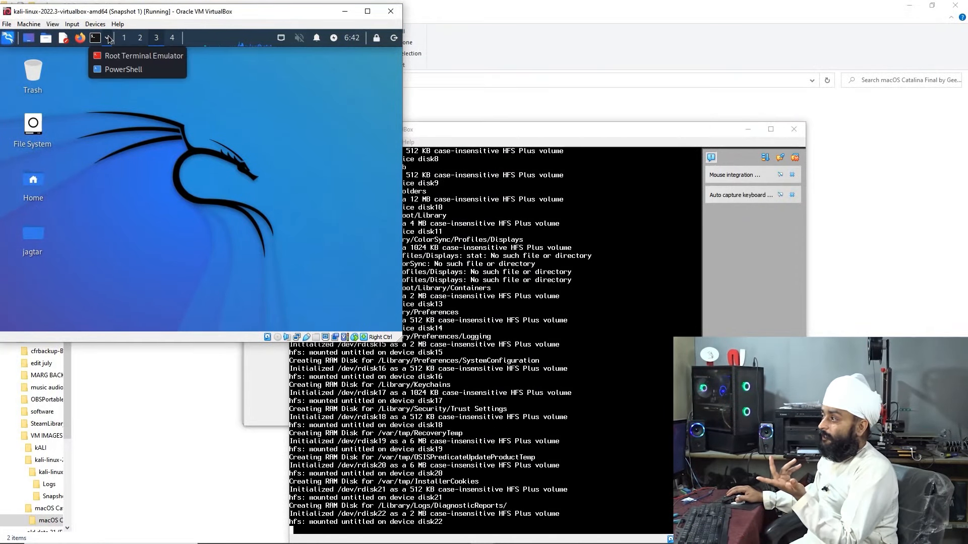
click(120, 70)
text(ip)
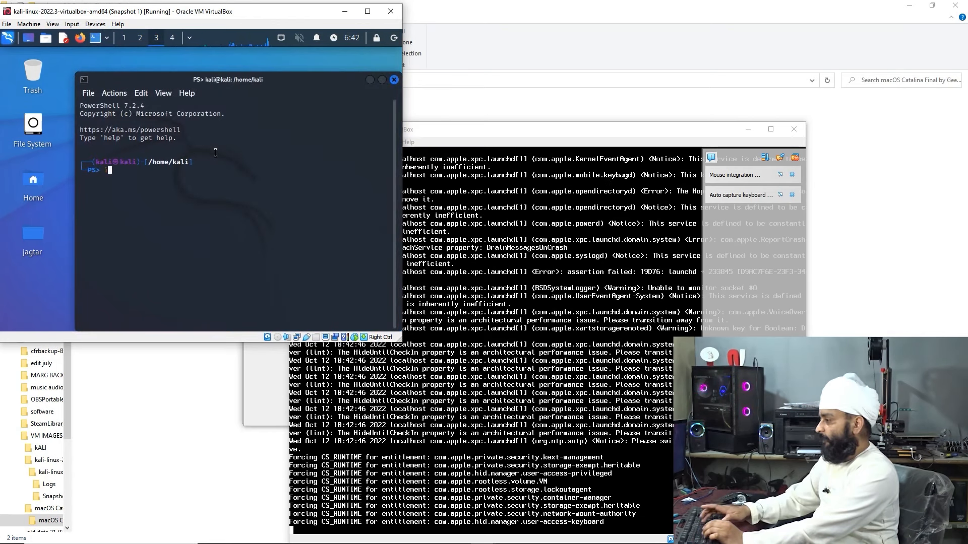
key(Return)
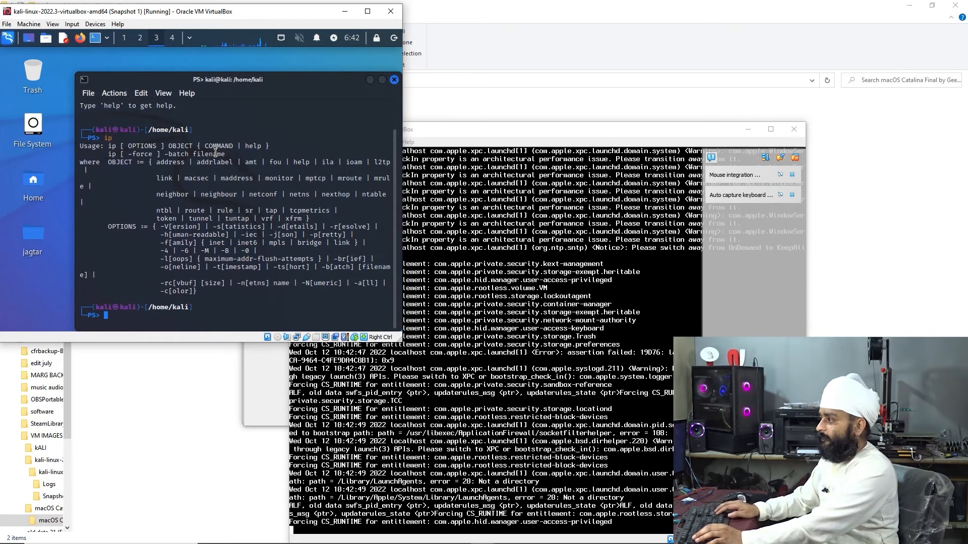
text(ifconfig)
key(Return)
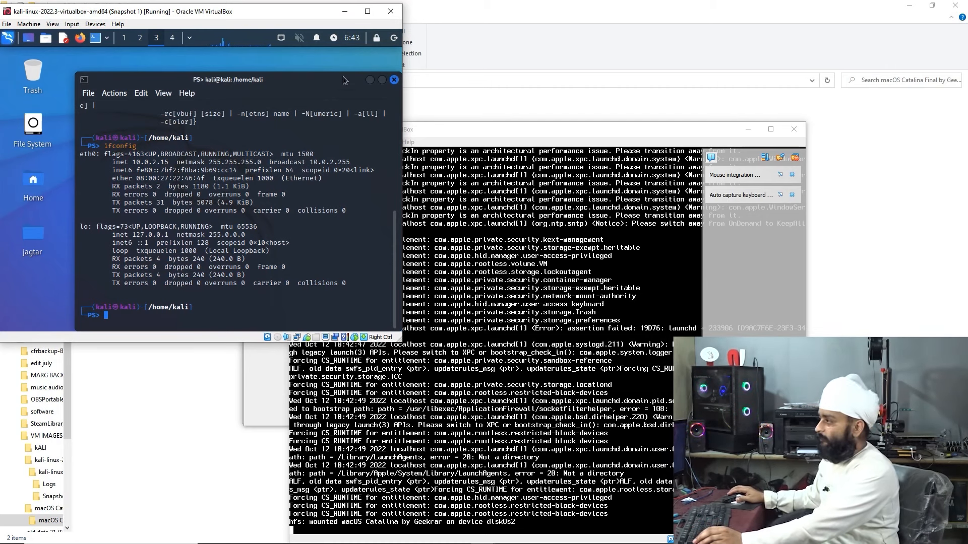
click(351, 13)
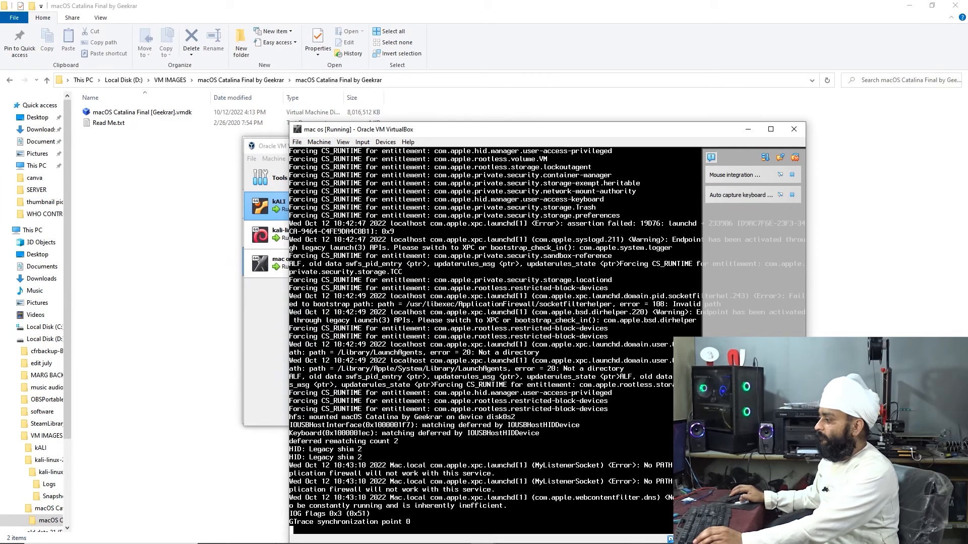
Return to VirtualBox Manager and open the kALI machine's settings
click(488, 540)
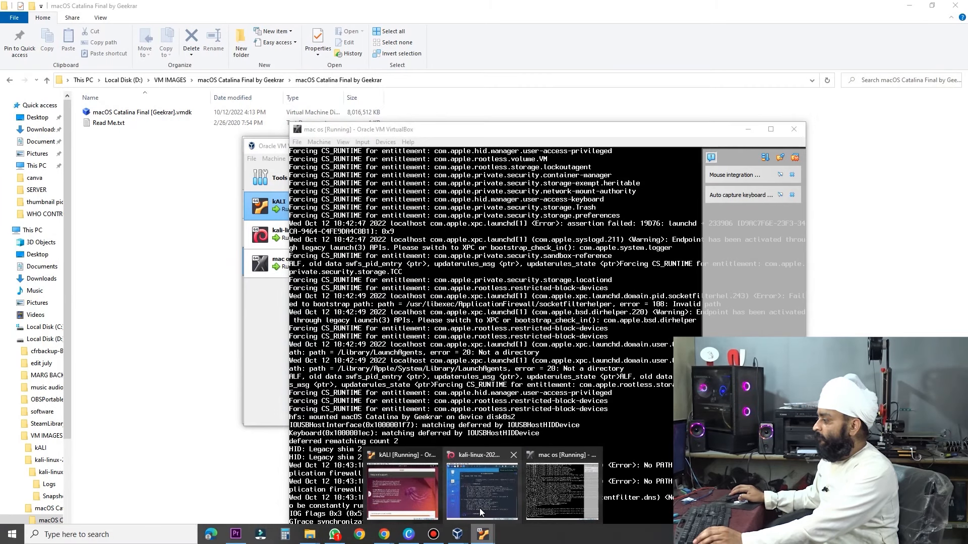
click(481, 497)
click(455, 538)
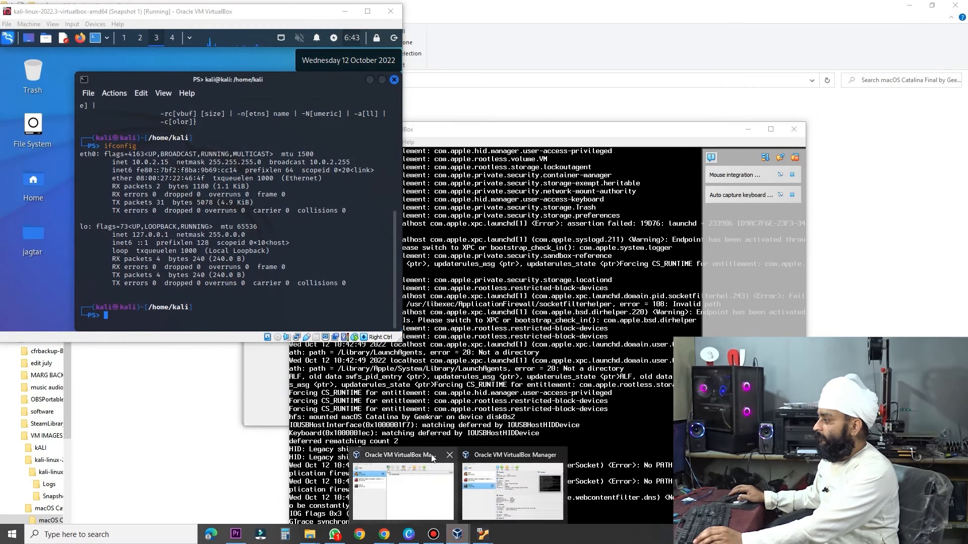
click(386, 491)
click(386, 204)
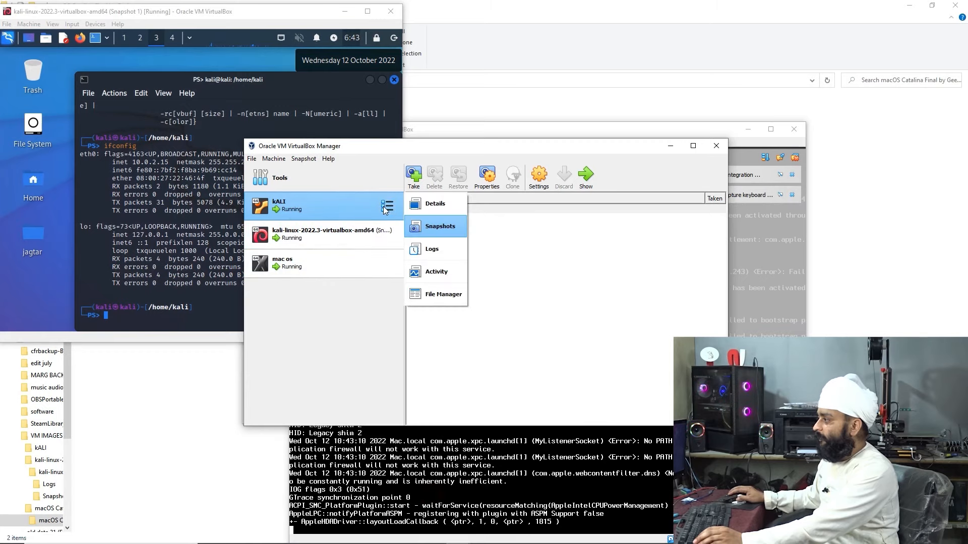
click(536, 188)
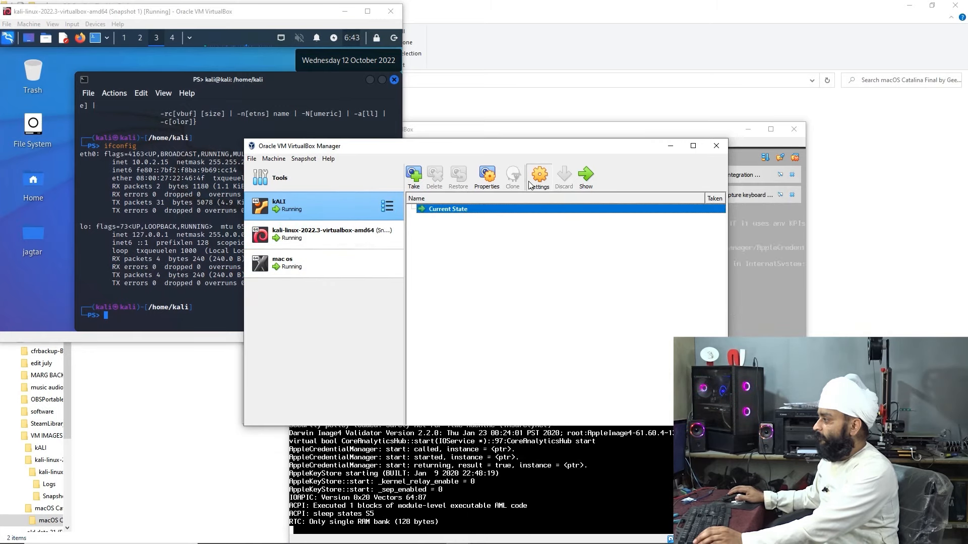
Attach the kALI network adapter to Bridged Adapter
click(360, 276)
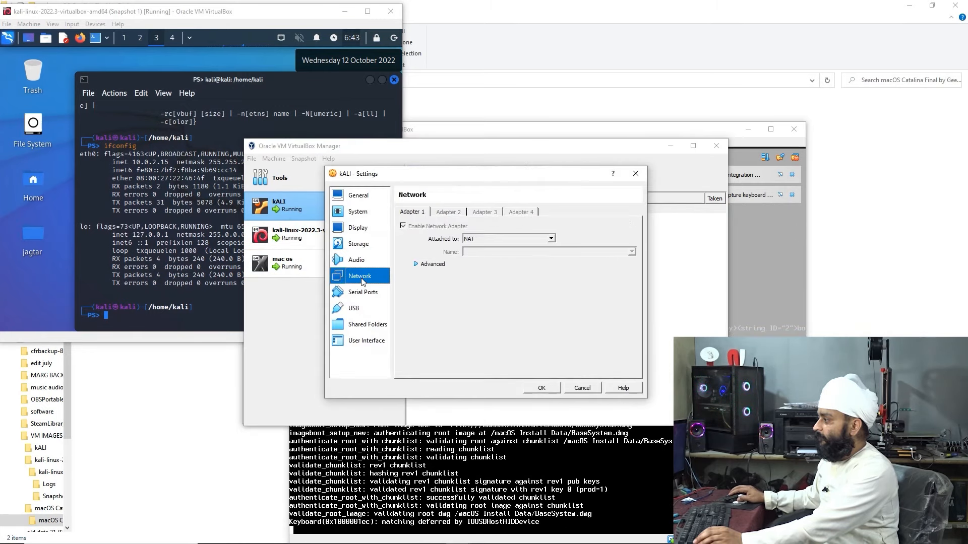
click(503, 238)
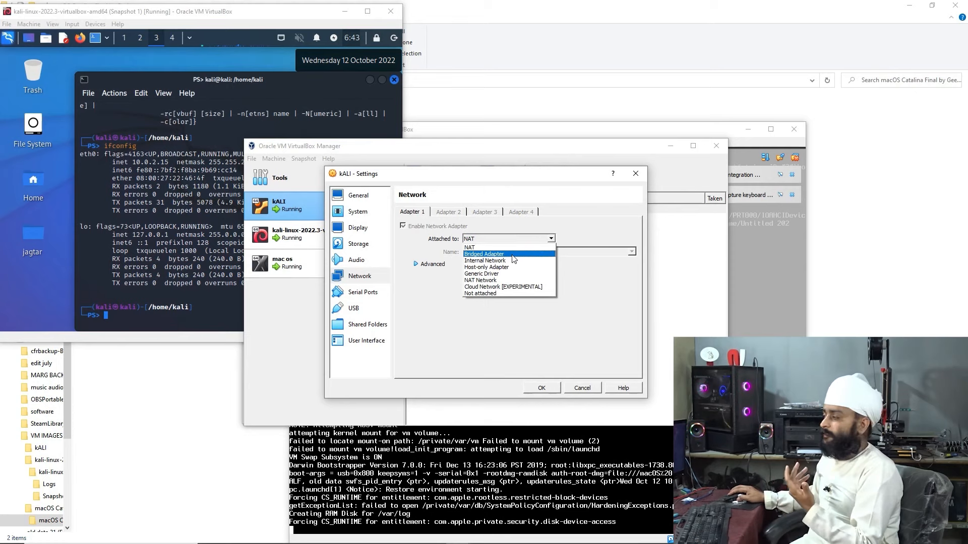
click(514, 255)
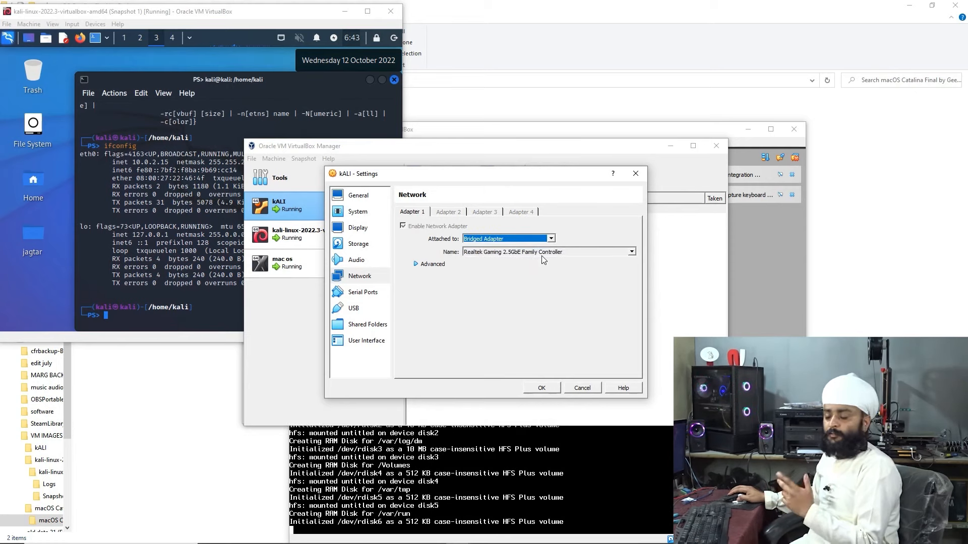
click(517, 240)
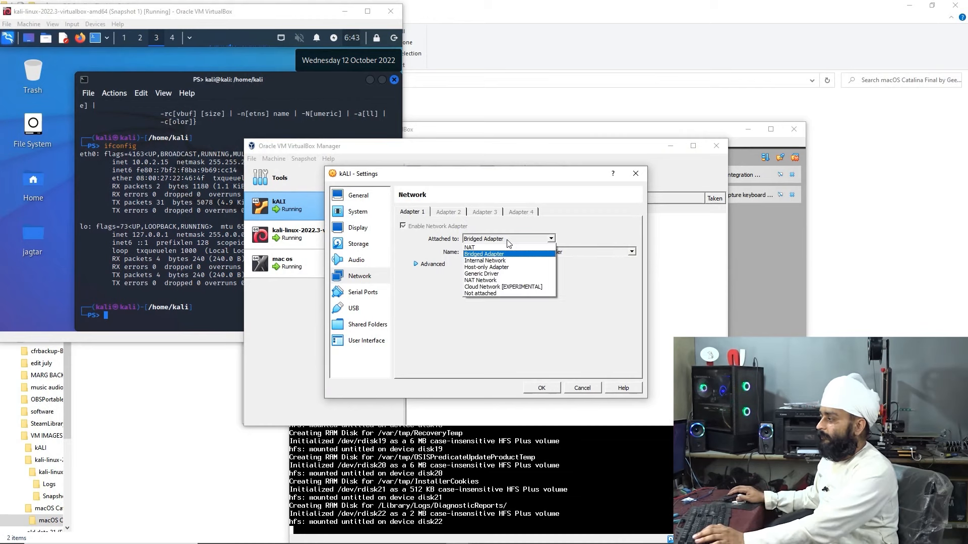
click(505, 243)
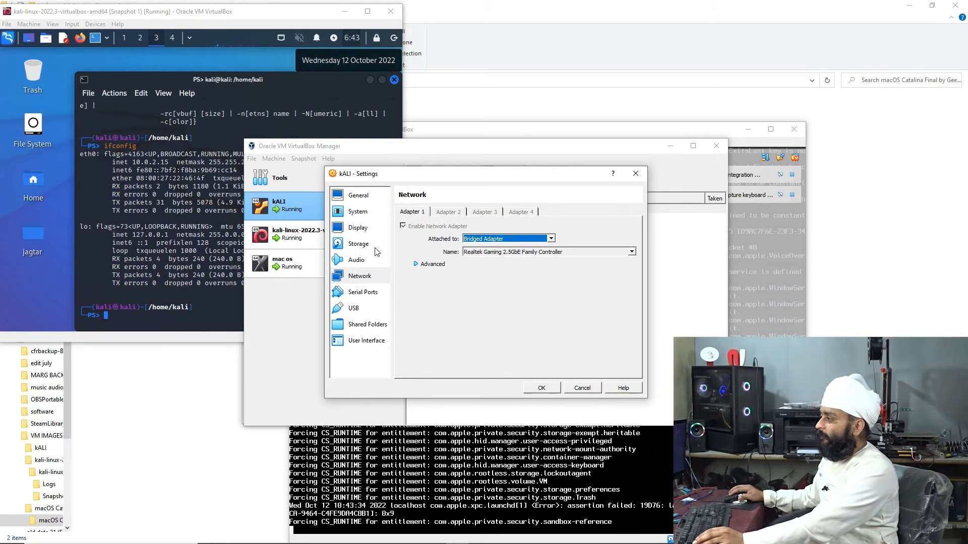
Review storage, shared folders and user interface settings, then go to General's Advanced tab
click(361, 244)
click(444, 235)
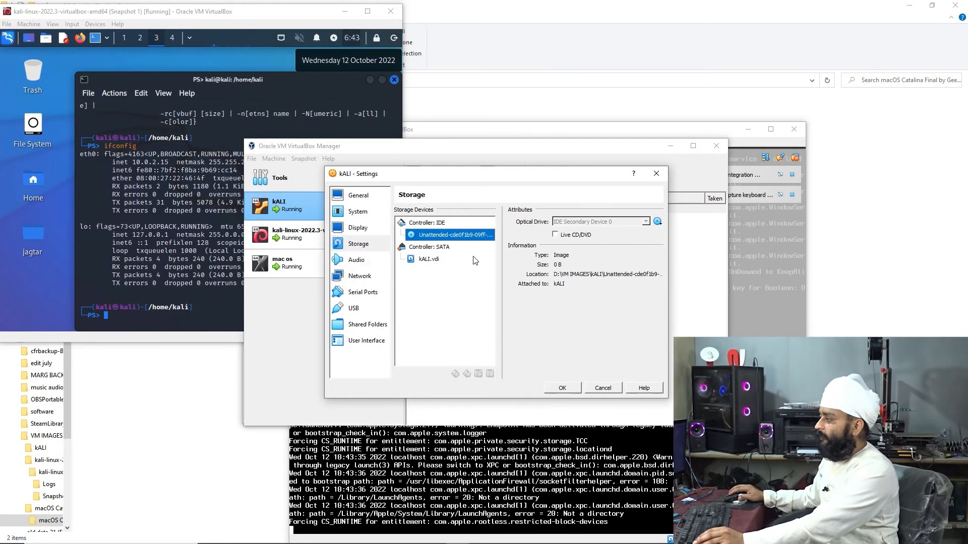
click(446, 247)
click(450, 260)
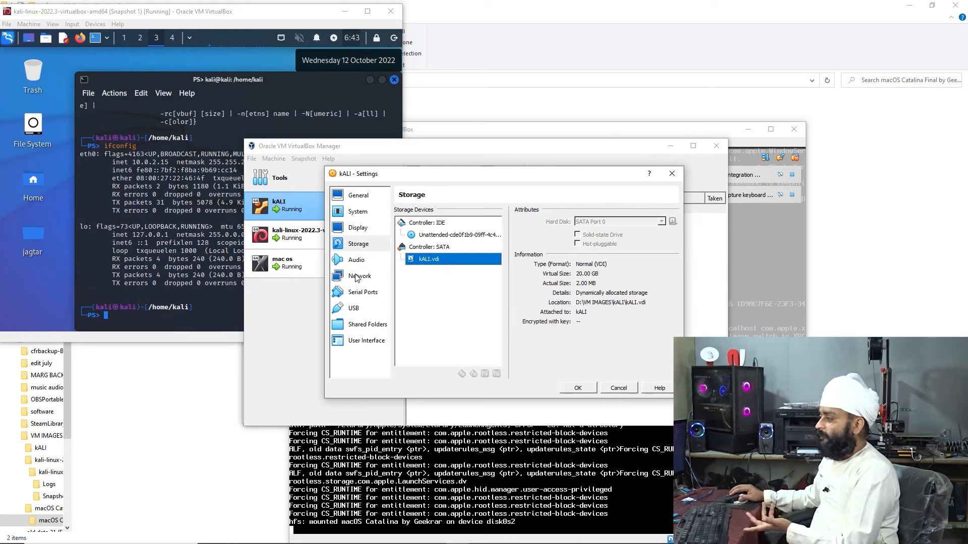
click(370, 324)
click(367, 341)
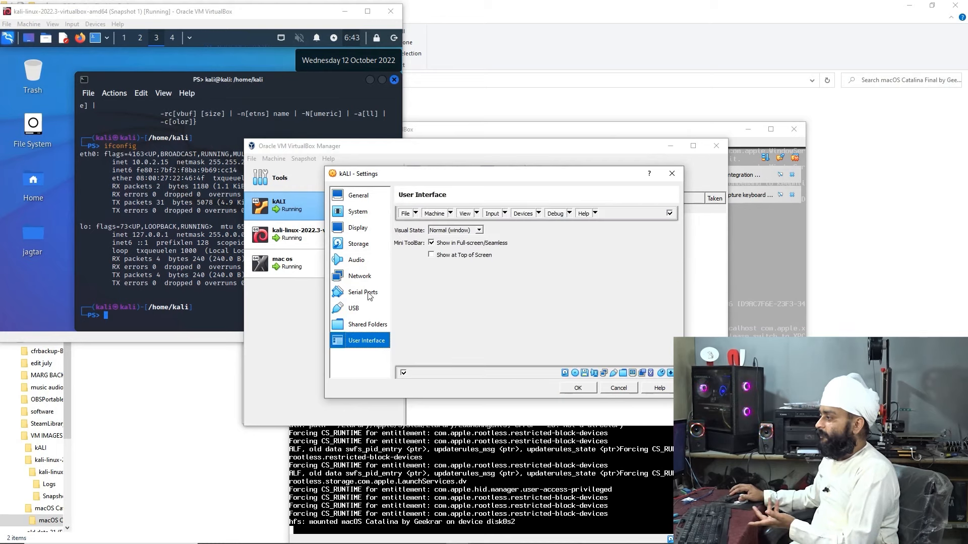
click(378, 325)
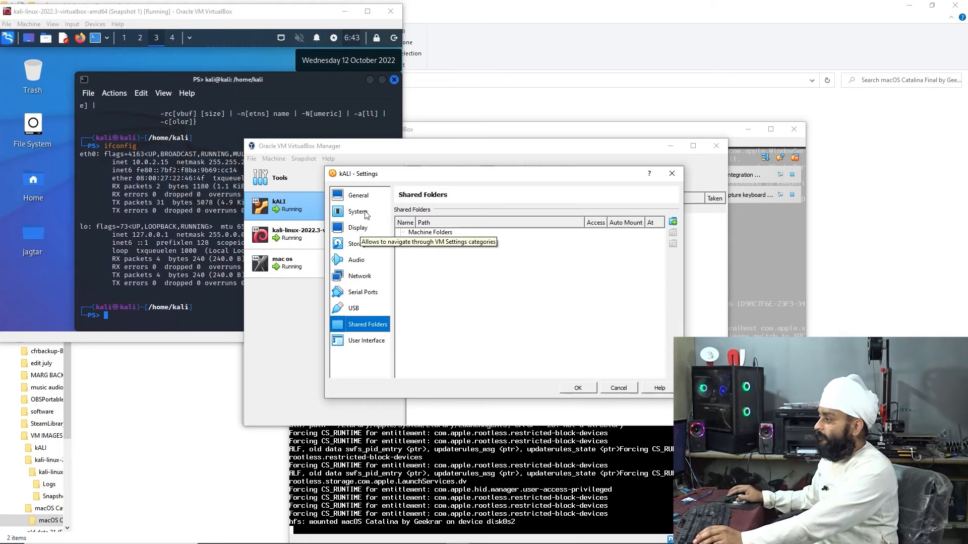
click(370, 196)
click(436, 213)
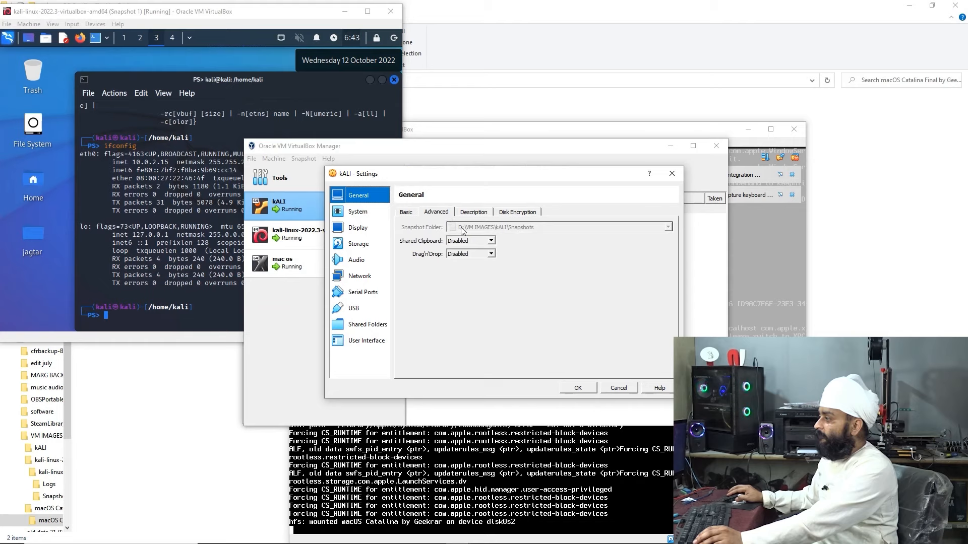
Set kALI's Shared Clipboard and Drag'n'Drop to Bidirectional and save the settings
click(491, 242)
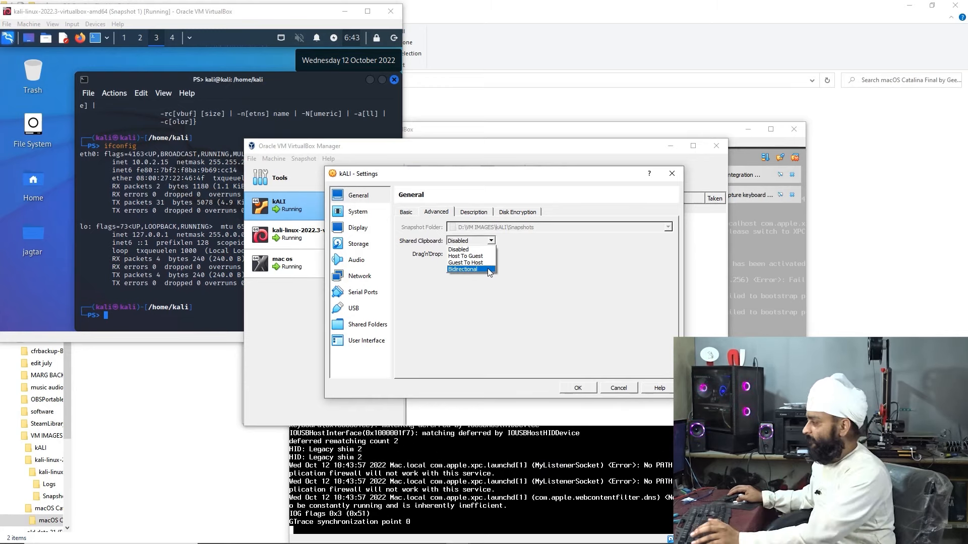
click(488, 270)
click(491, 244)
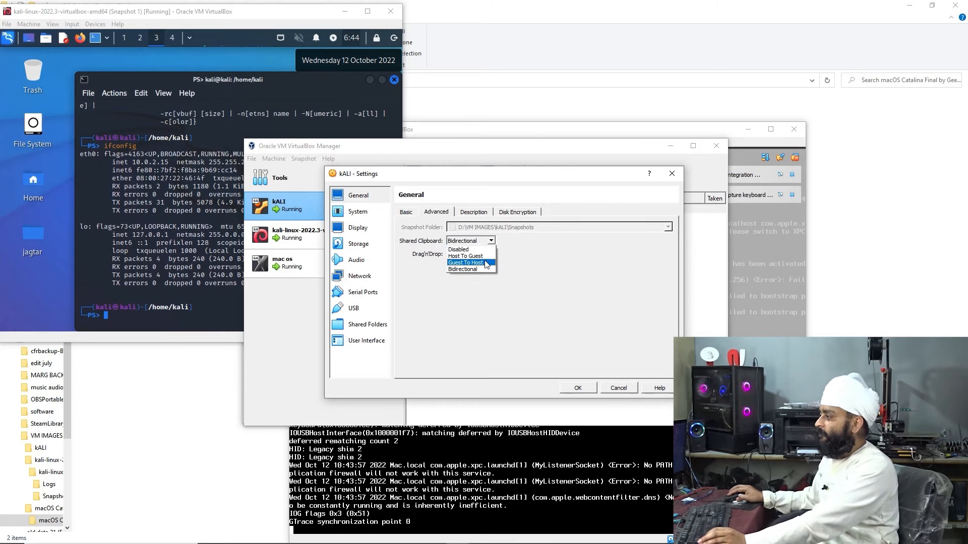
click(523, 259)
click(491, 254)
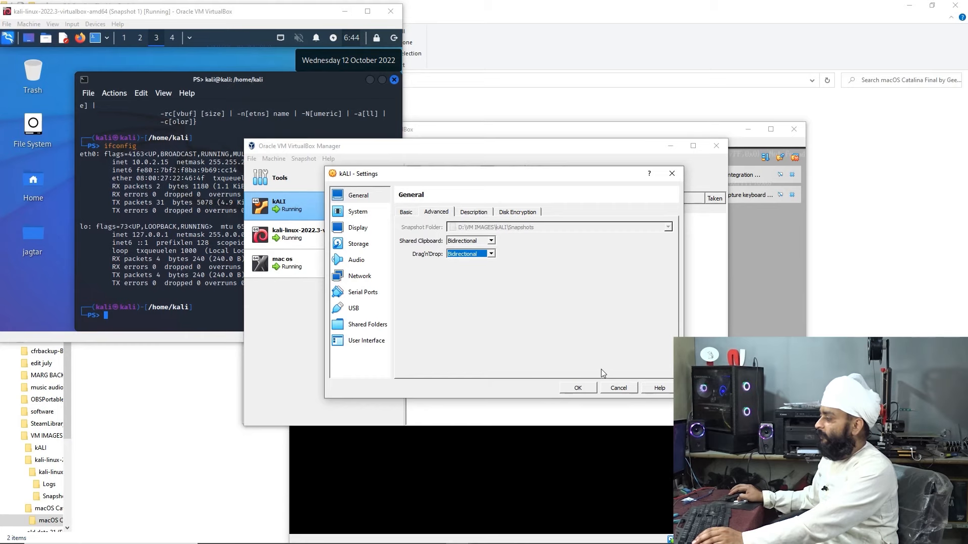
click(481, 208)
click(521, 212)
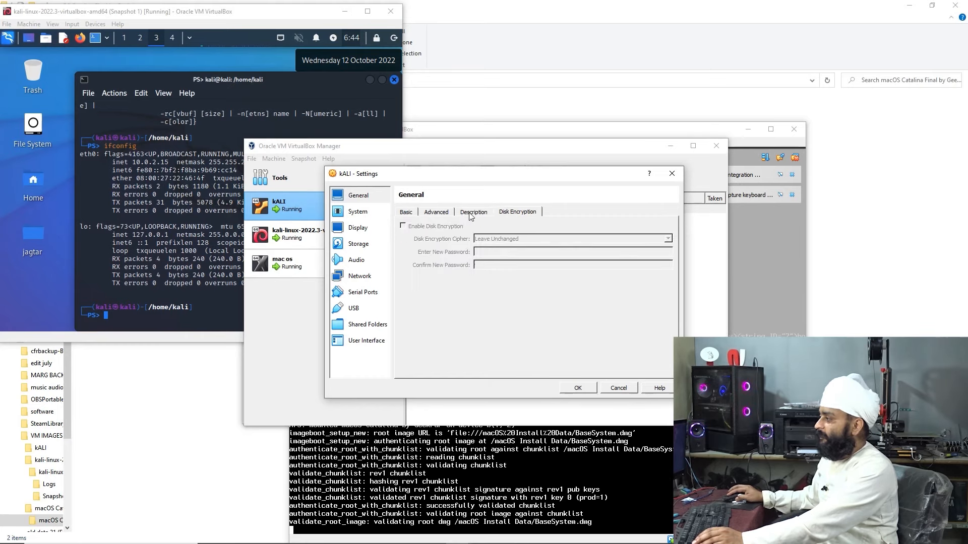
click(471, 213)
click(587, 388)
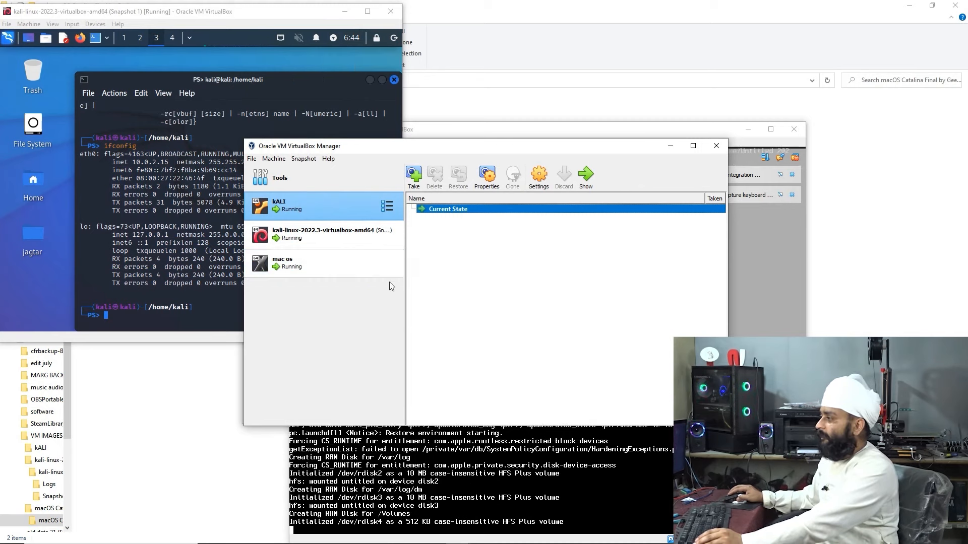
Close the Kali PowerShell terminal, then start and cancel a new kali-linux-2022.3 snapshot
click(335, 242)
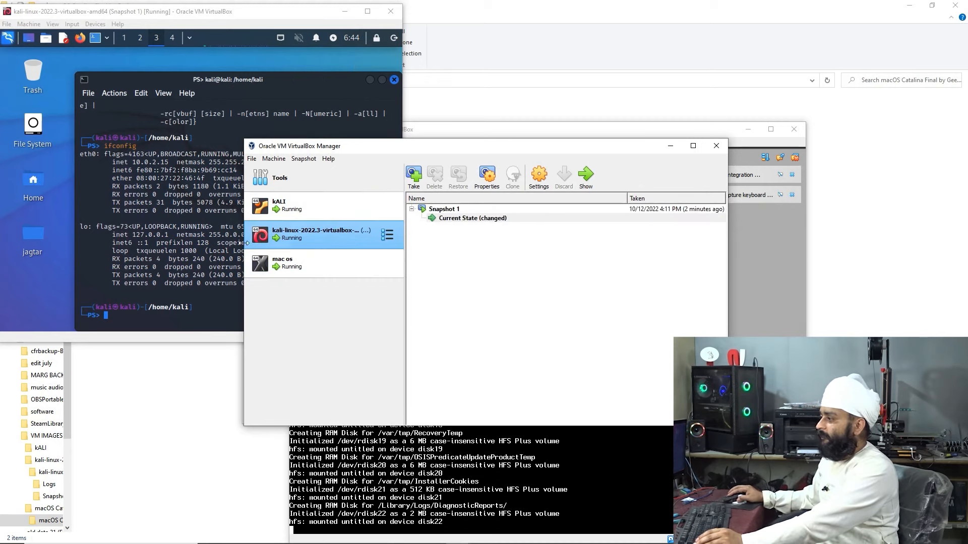
click(79, 297)
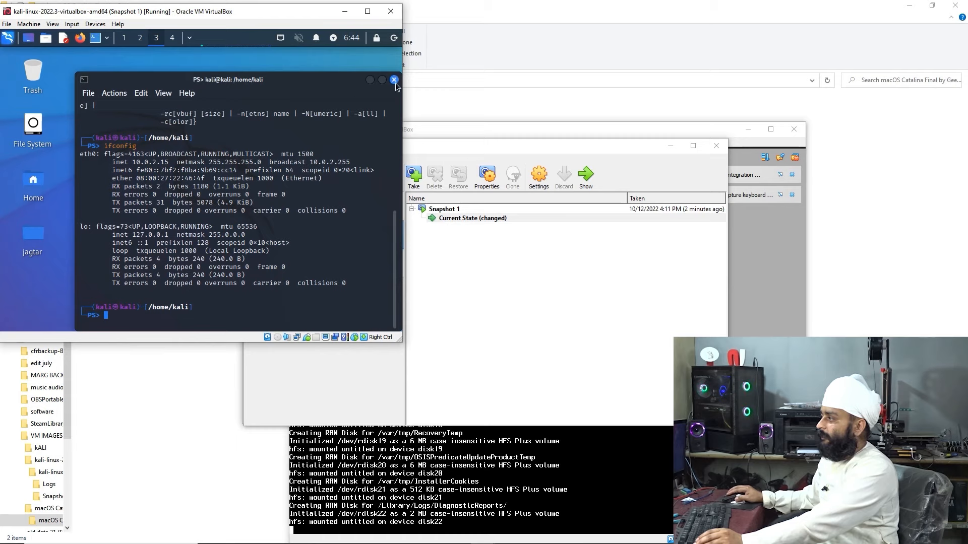
click(394, 80)
click(35, 241)
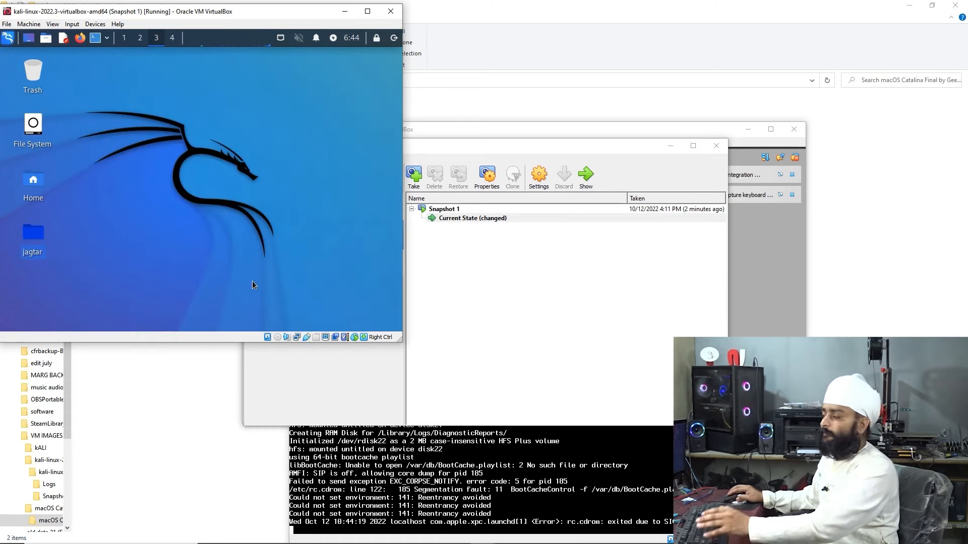
click(469, 220)
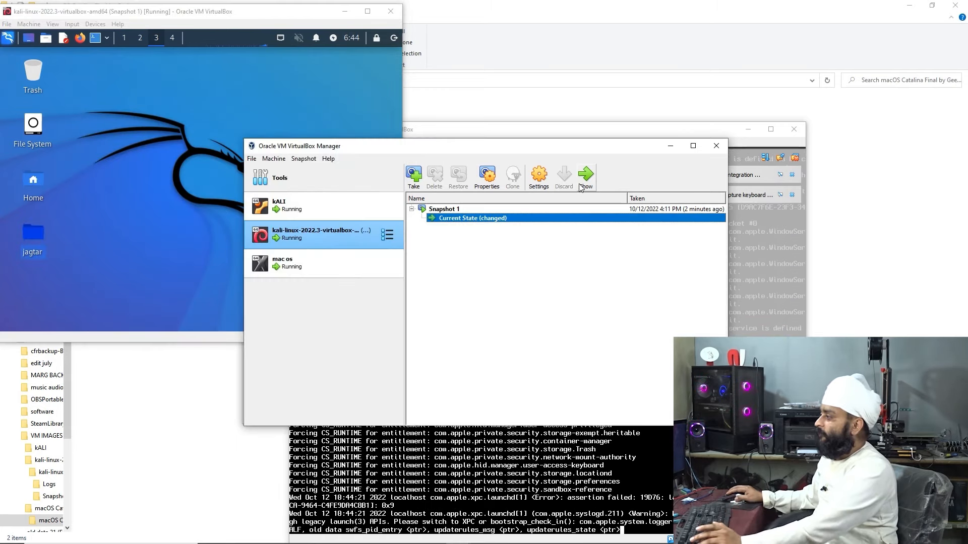
right_click(485, 223)
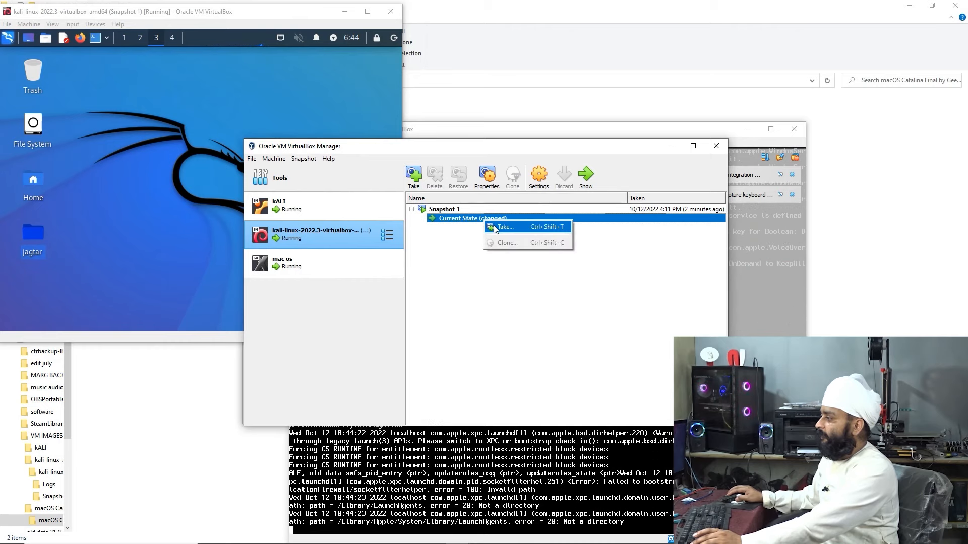
click(501, 227)
click(527, 357)
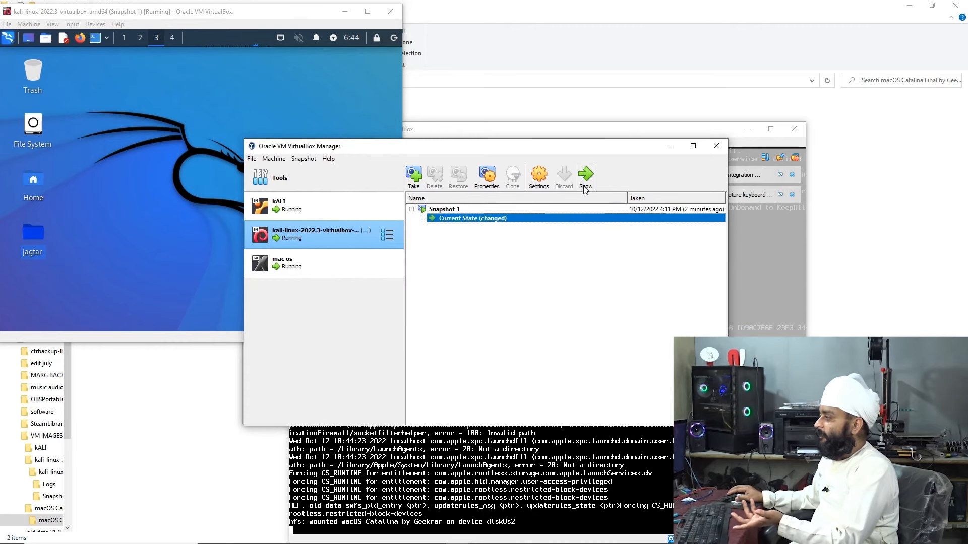
Shut down the Kali guest and open the current state's snapshot details pane
click(586, 179)
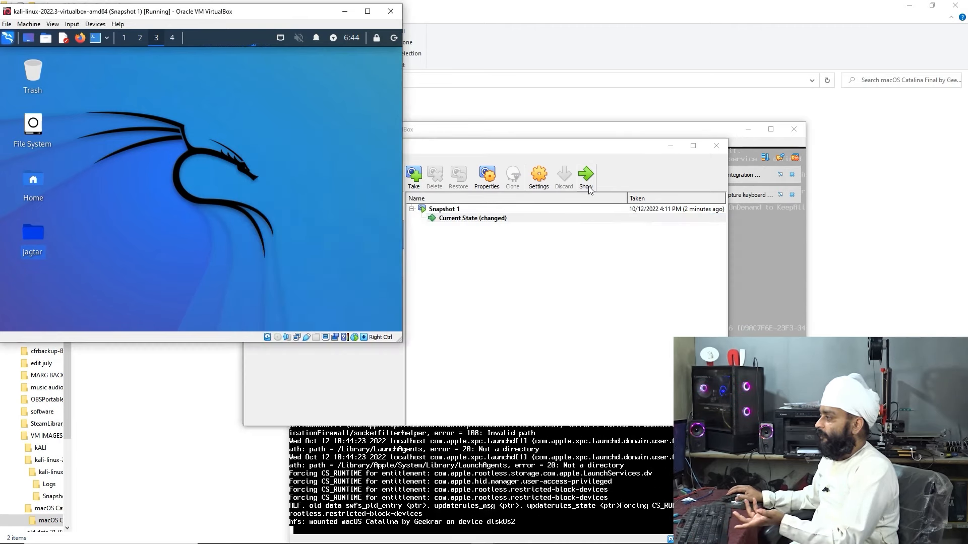
click(394, 38)
click(277, 152)
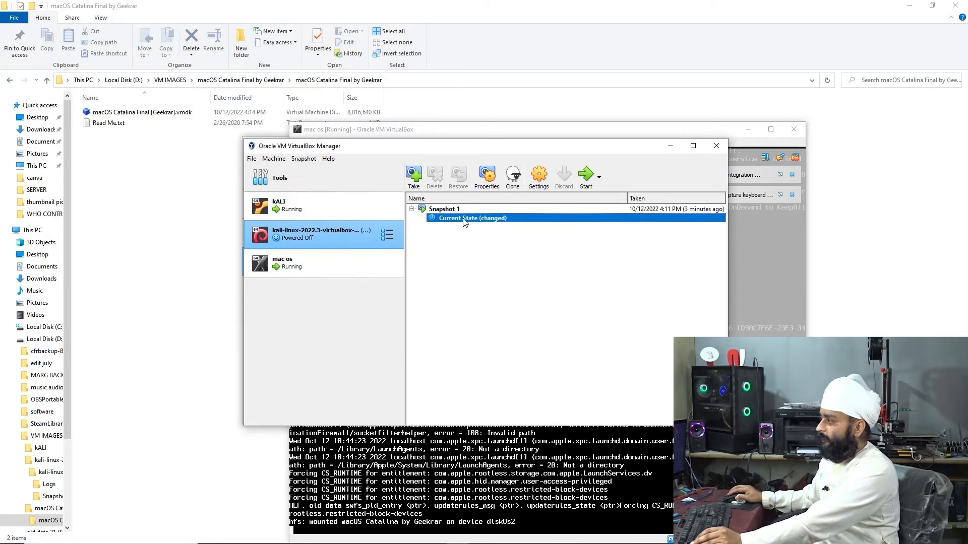
mouse_move(512, 222)
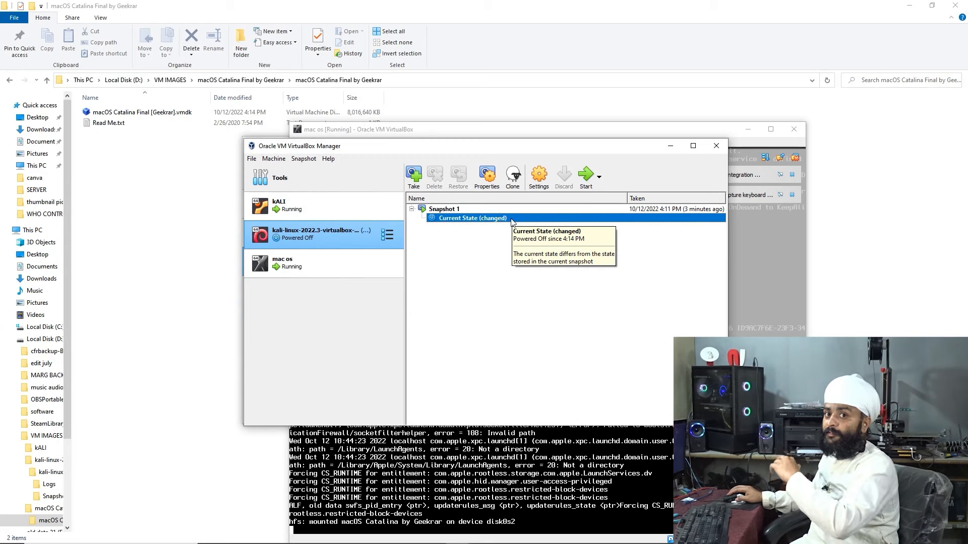
double_click(464, 218)
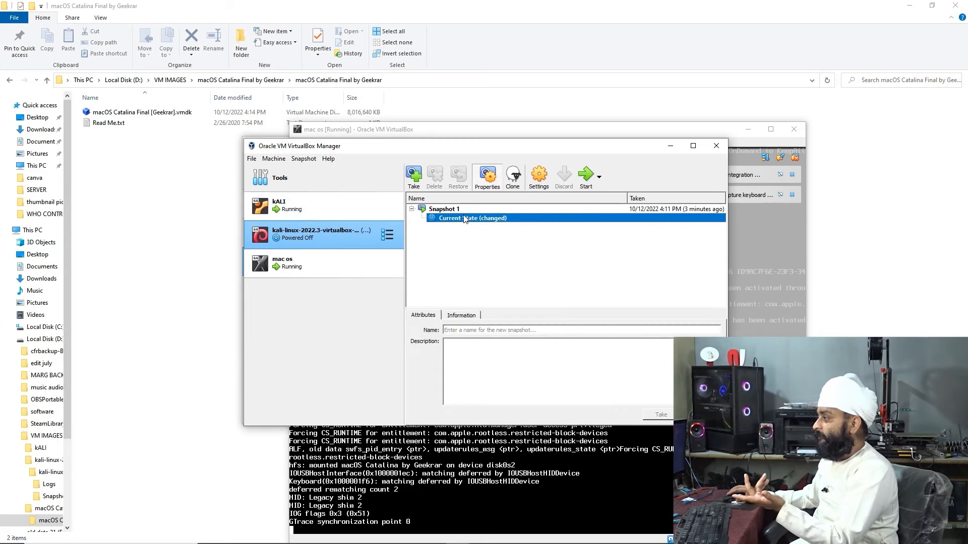
Start kali-linux-2022.3 from Snapshot 1, allow mouse capture, boot to desktop, then select kALI
click(586, 180)
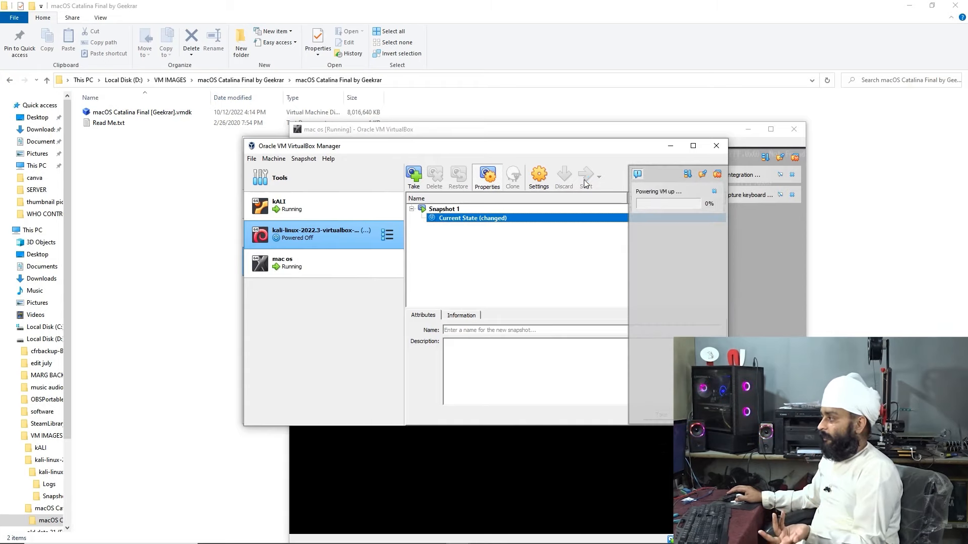
right_click(492, 222)
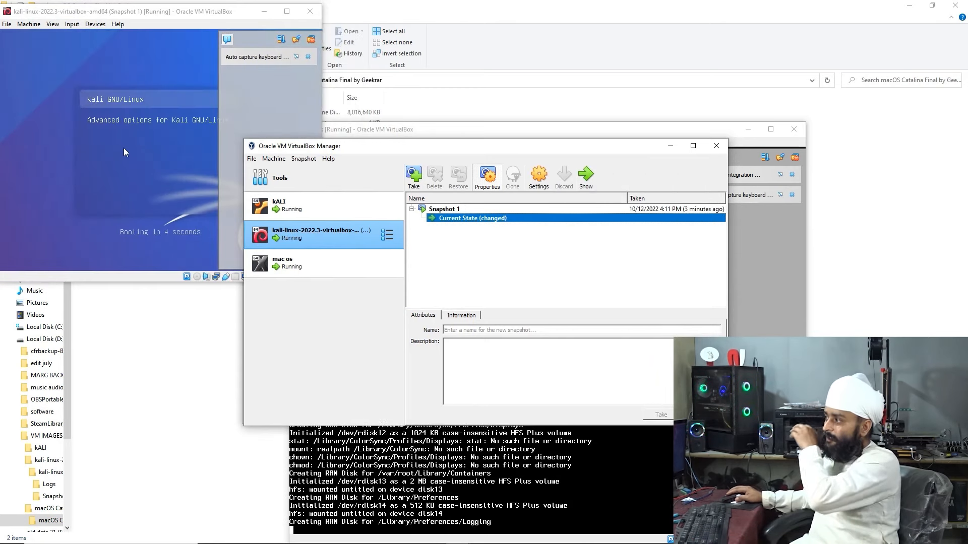
click(107, 101)
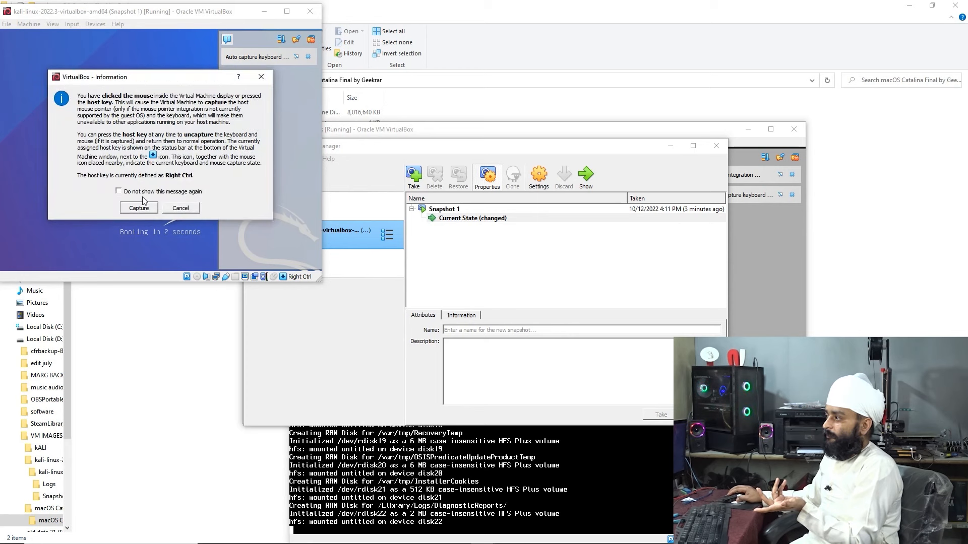
click(150, 208)
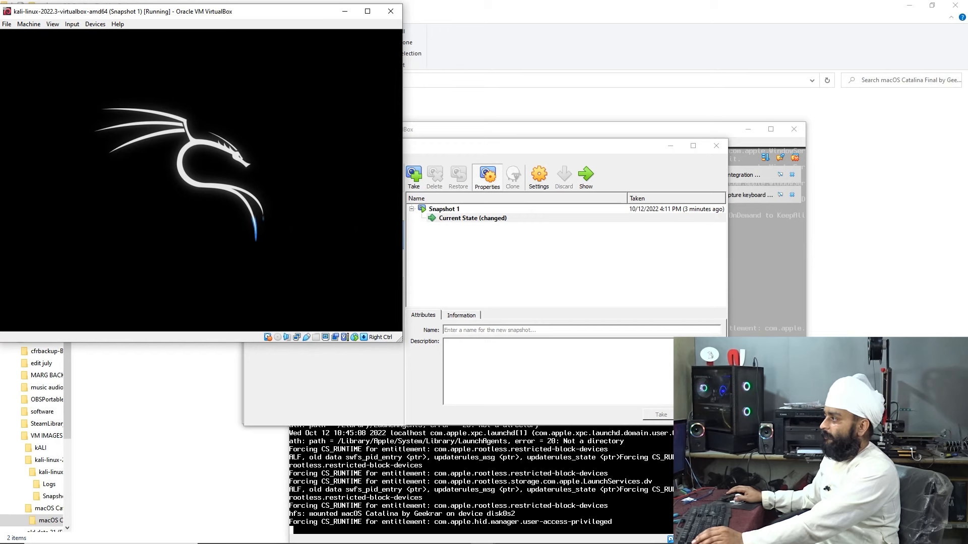
click(480, 274)
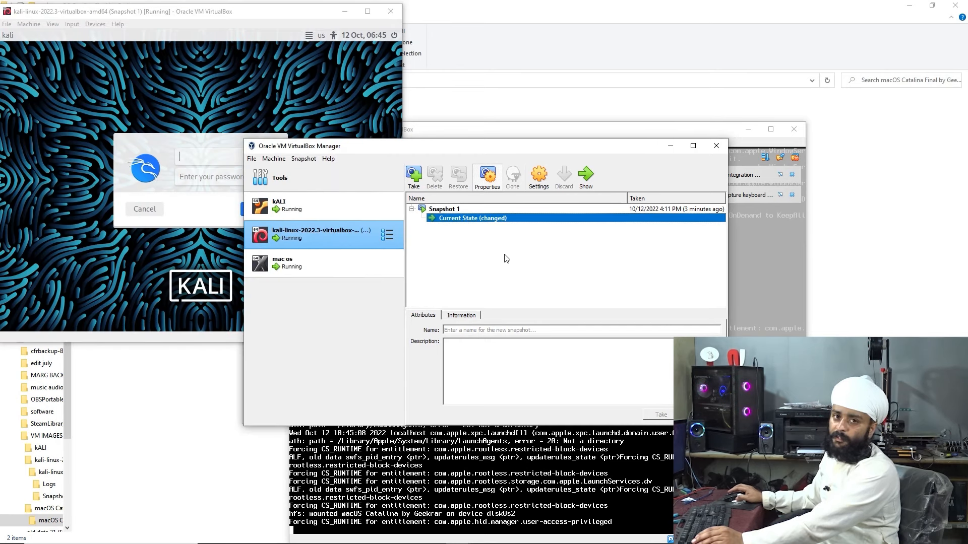
click(151, 191)
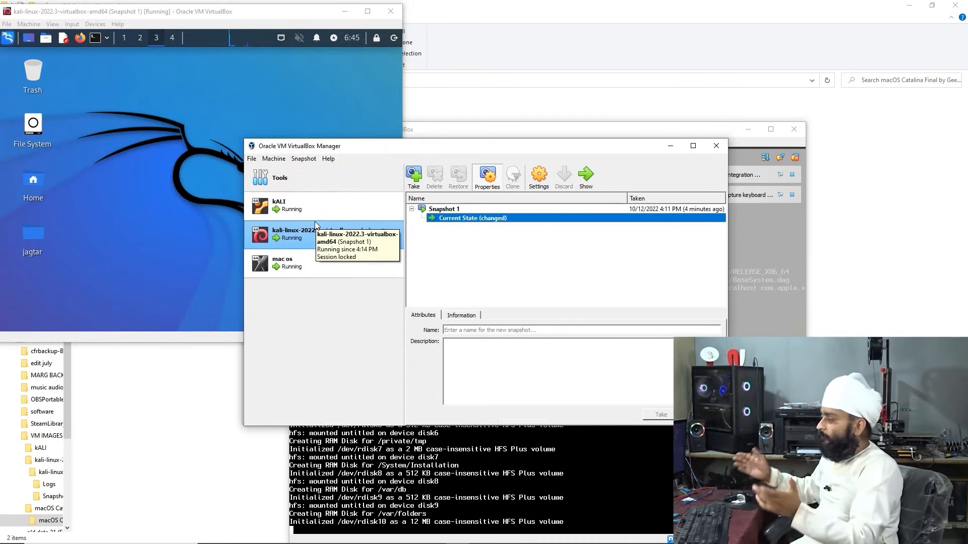
click(335, 210)
Log out of the Kali guest session and show This PC in File Explorer
right_click(331, 207)
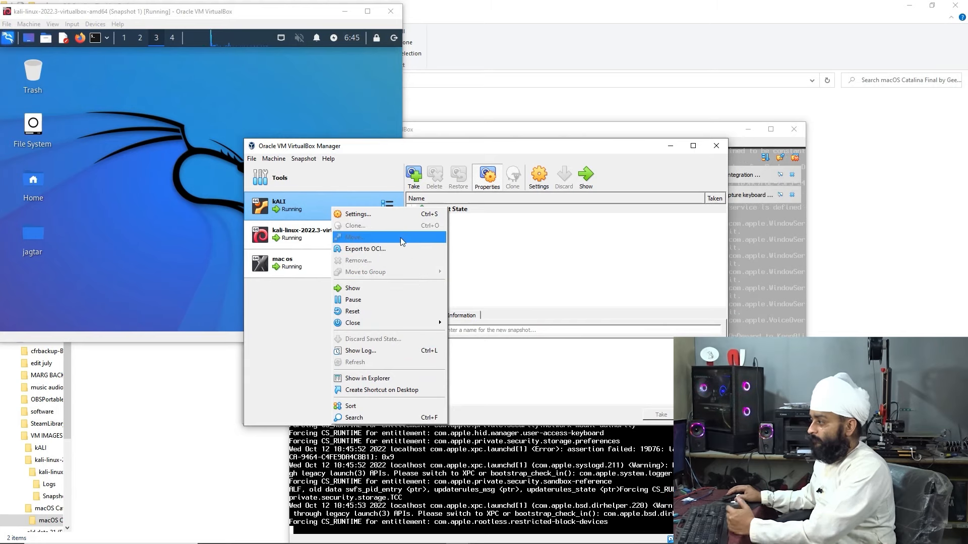
click(394, 38)
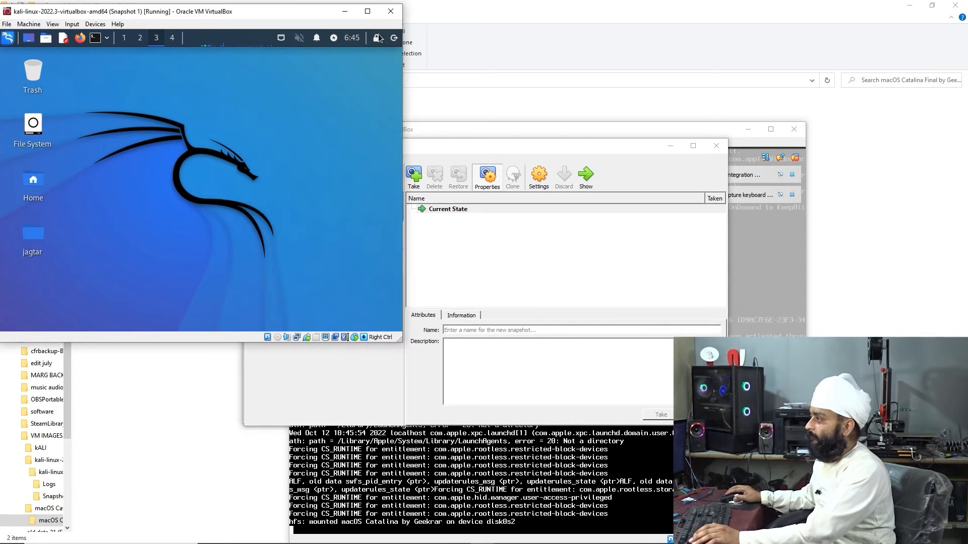
click(394, 38)
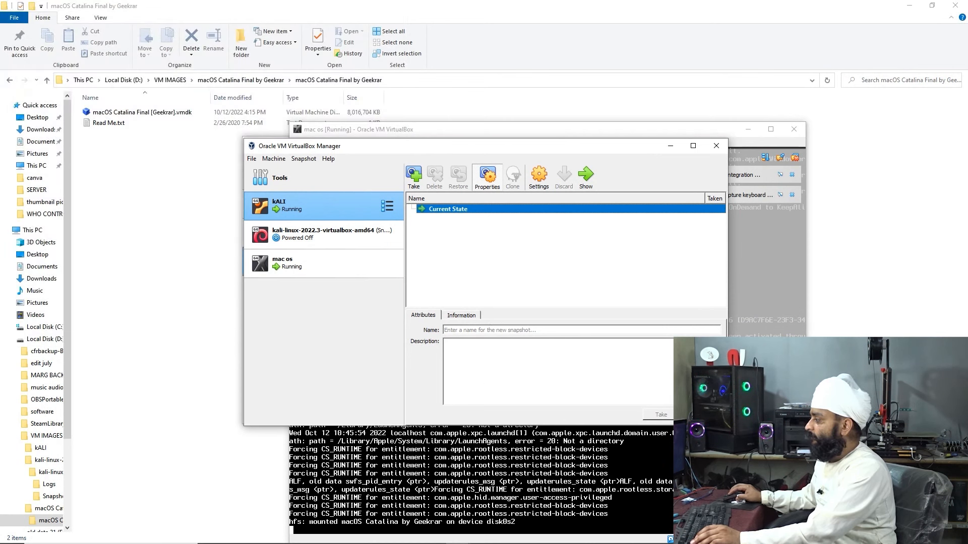
key(alt+Tab)
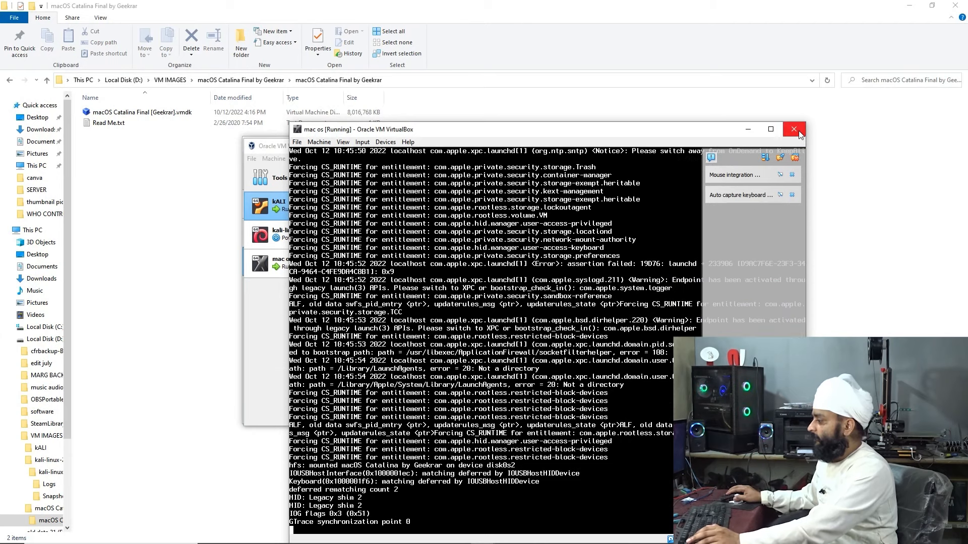
click(36, 230)
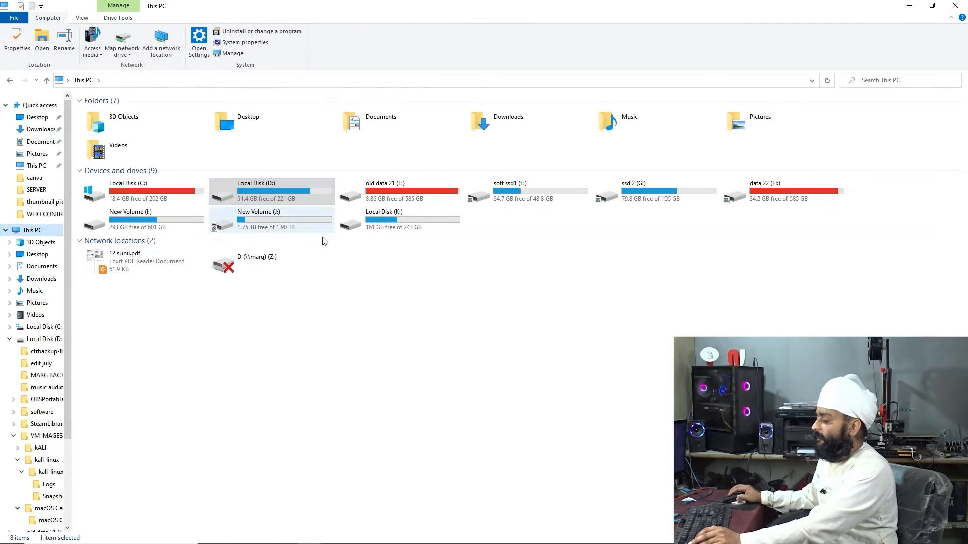
Close the mac os VM window and confirm powering it off
click(482, 533)
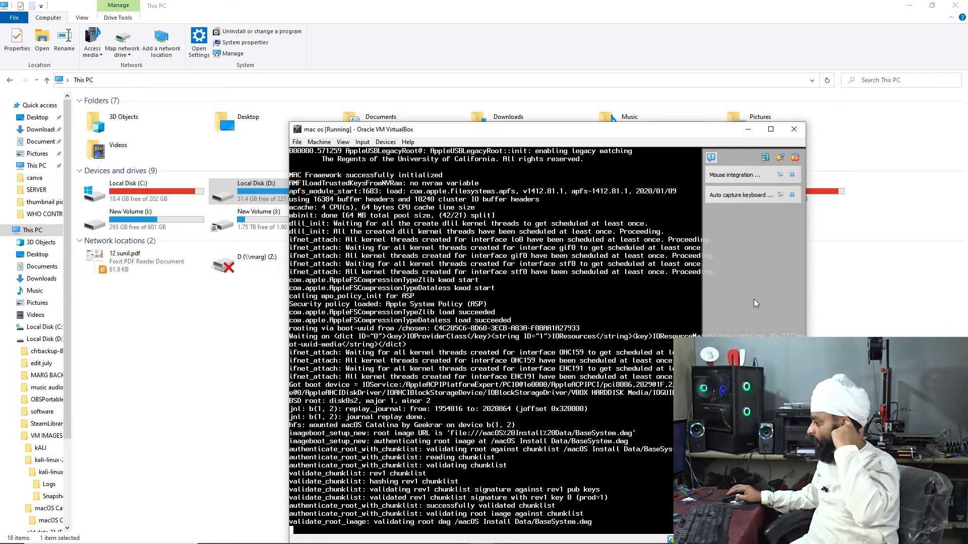
click(794, 130)
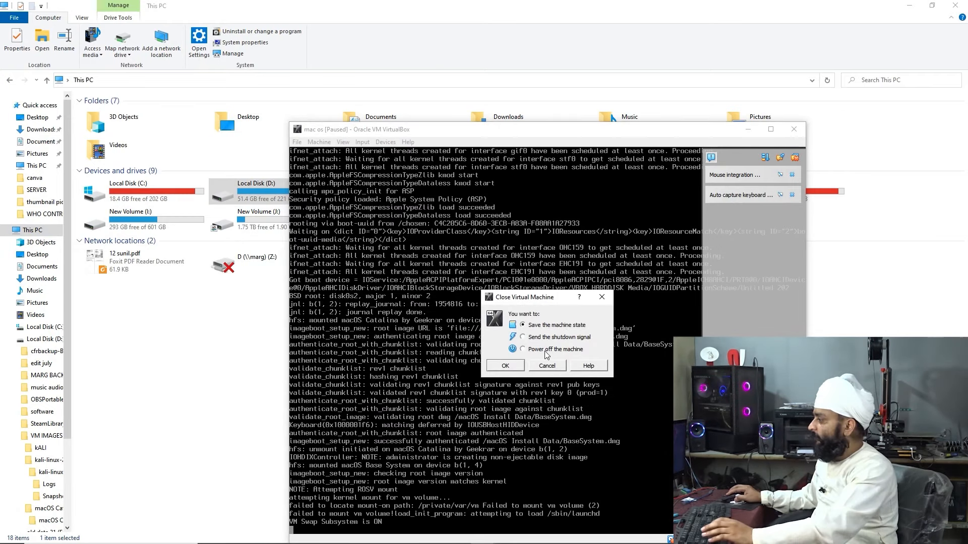
click(517, 368)
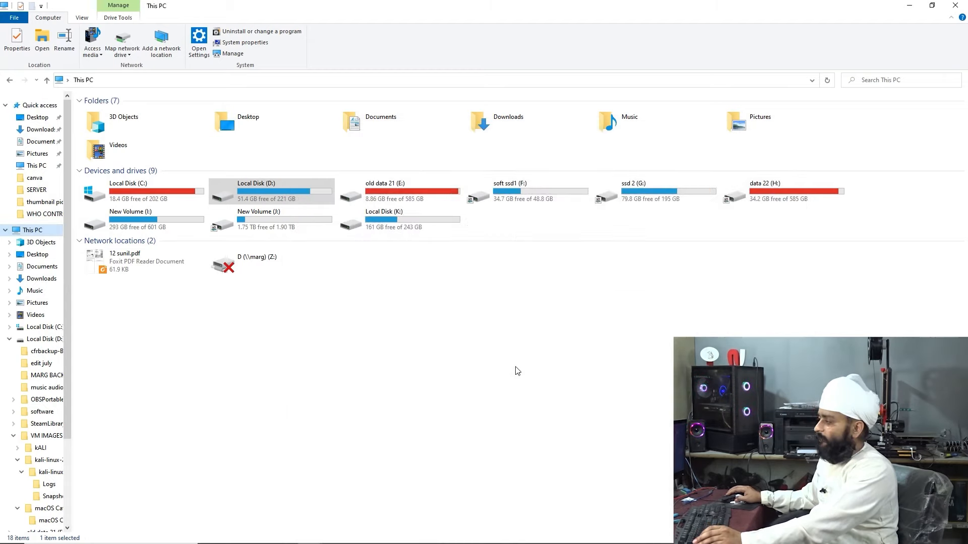
Log in to the kALI Ubuntu guest as vboxuser, retrying the password with Caps Lock on
click(483, 538)
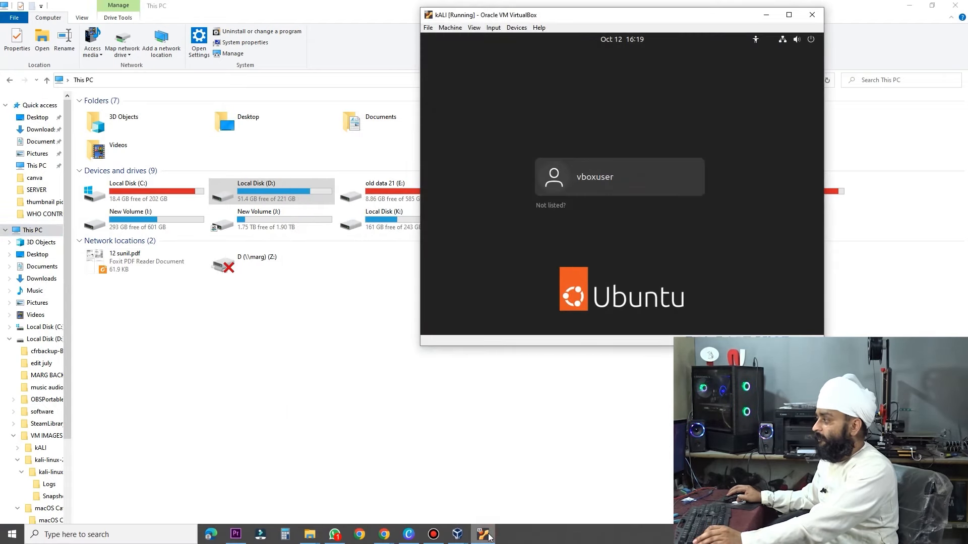
click(594, 181)
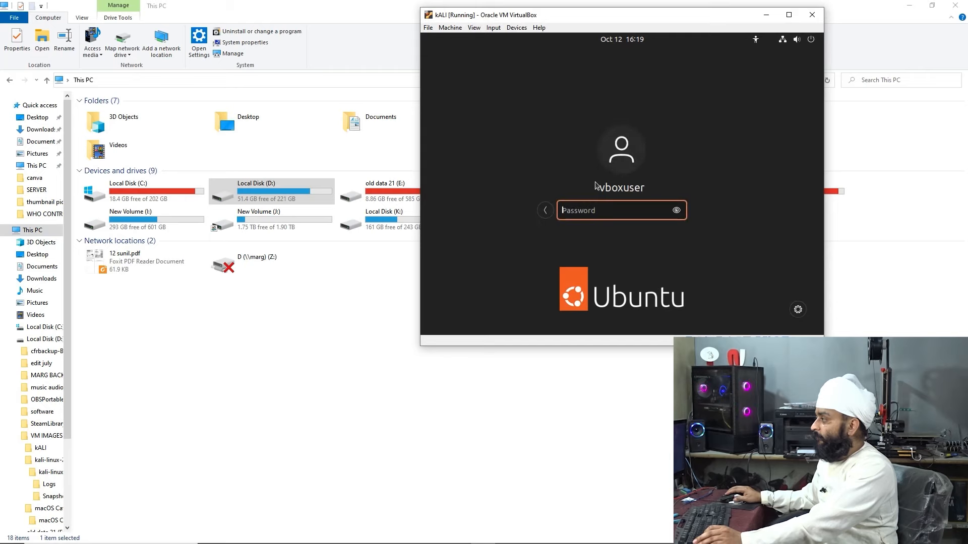
text(changeme)
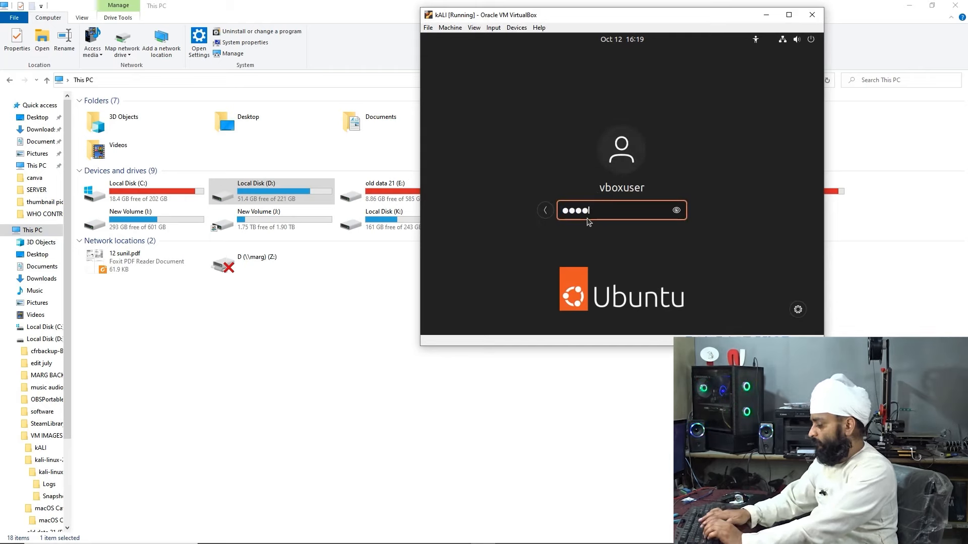
key(Return)
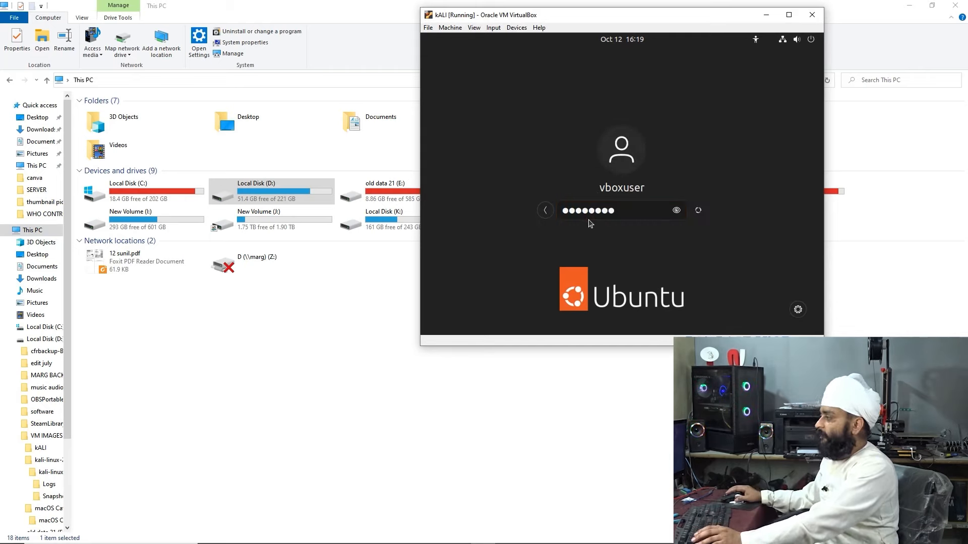
key(Caps_Lock)
text(C)
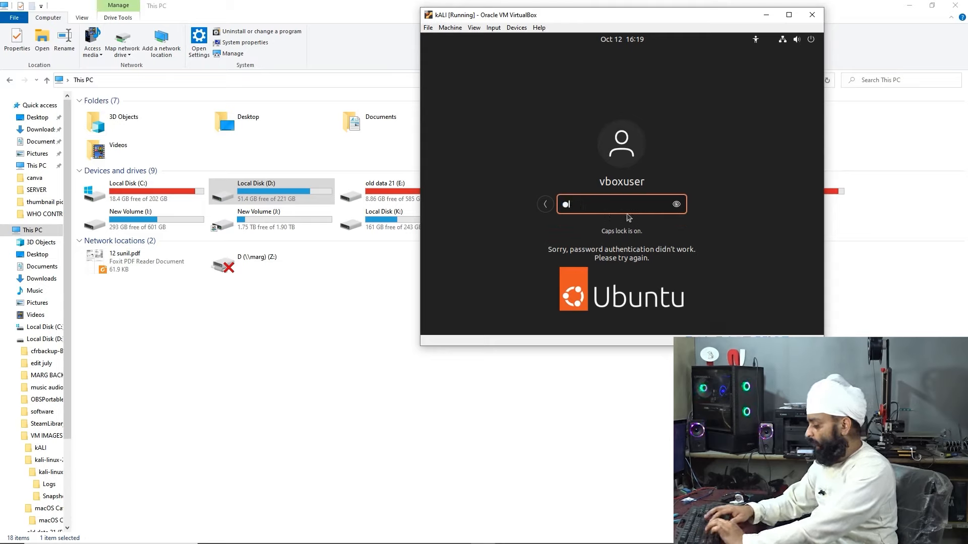
text(HANG)
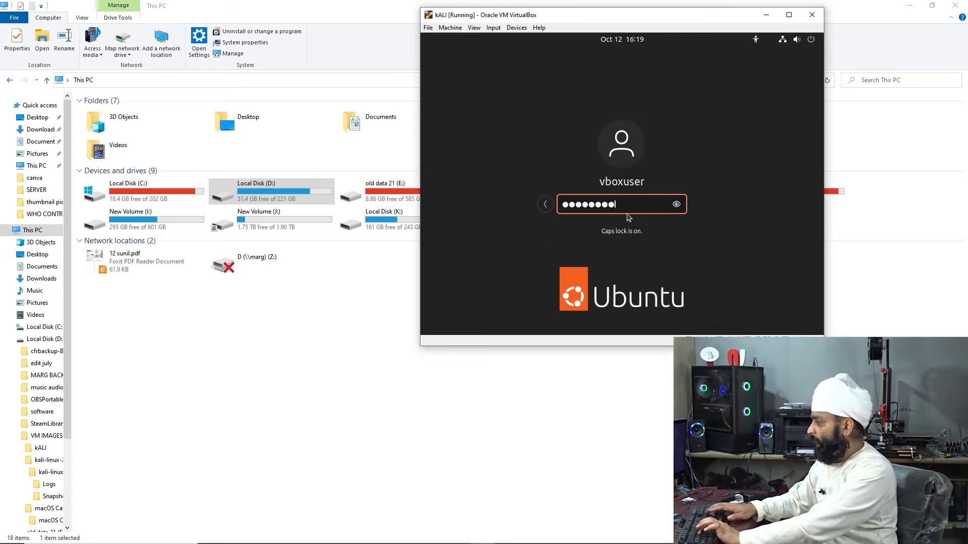
key(Return)
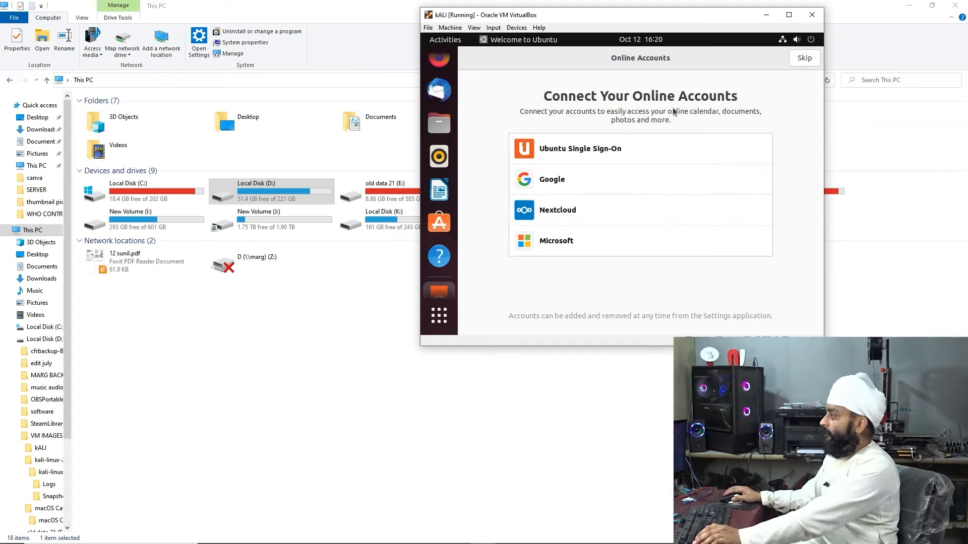
Skip Online Accounts, attempt Livepatch setup with the administrator password, then dismiss the authentication request
click(802, 64)
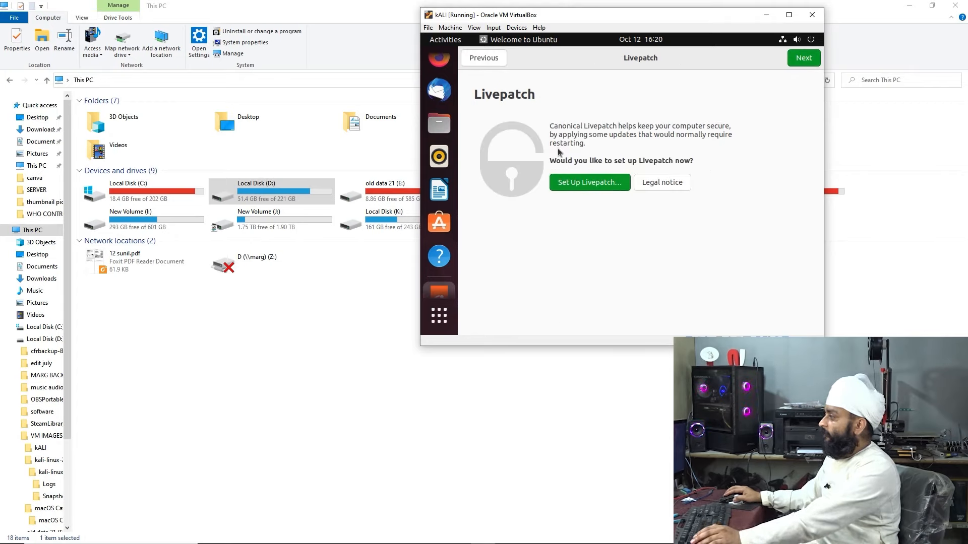
click(605, 182)
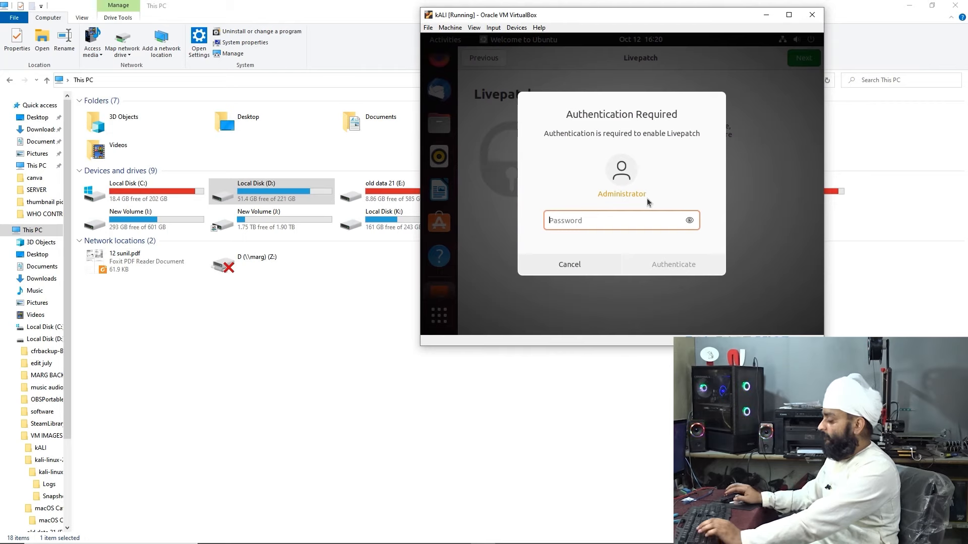
text(••••••••)
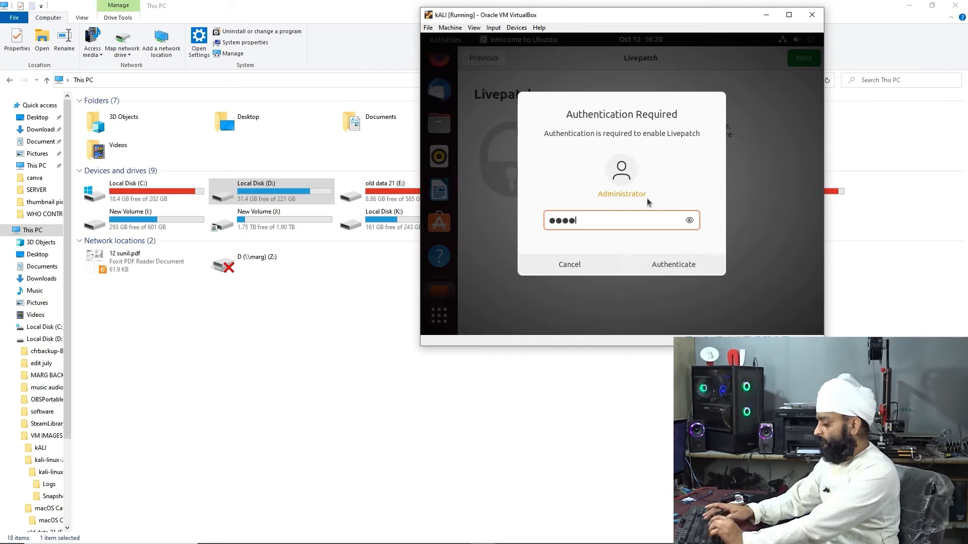
key(Return)
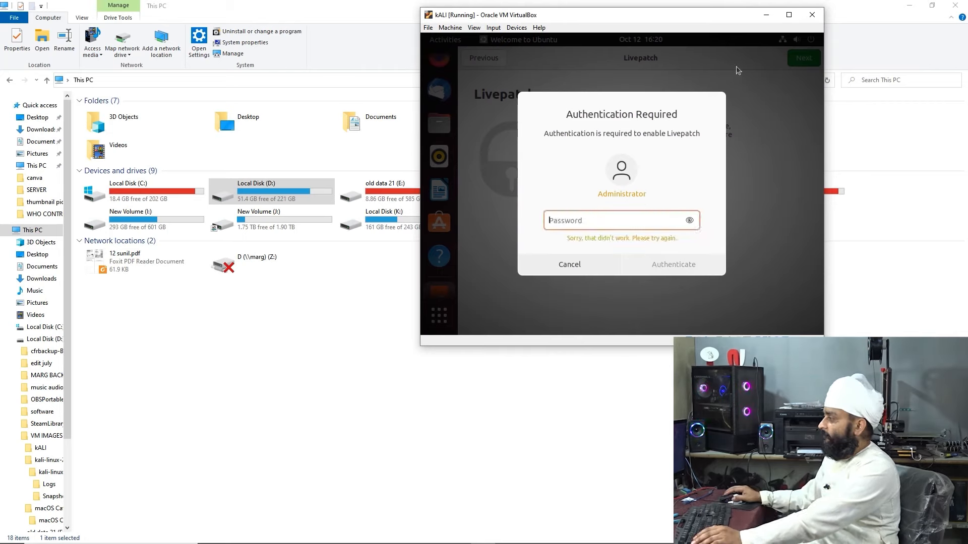
click(561, 271)
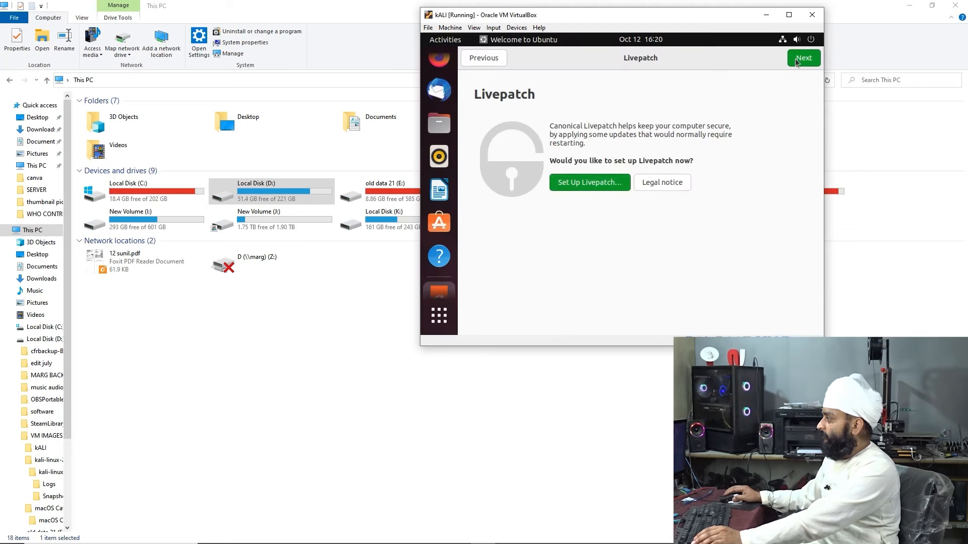
Continue past Livepatch and Help improve Ubuntu, turn on Location Services, and proceed to the final page
click(800, 58)
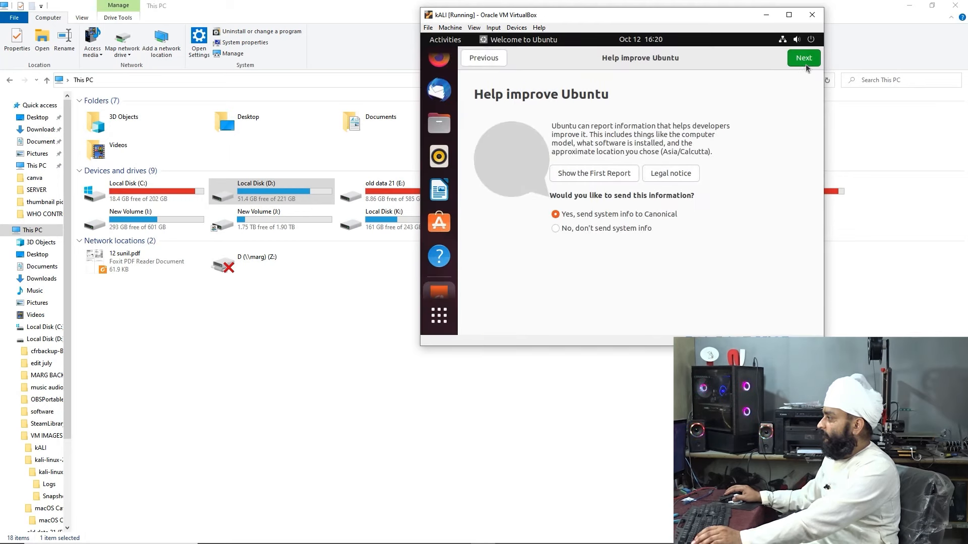
click(804, 63)
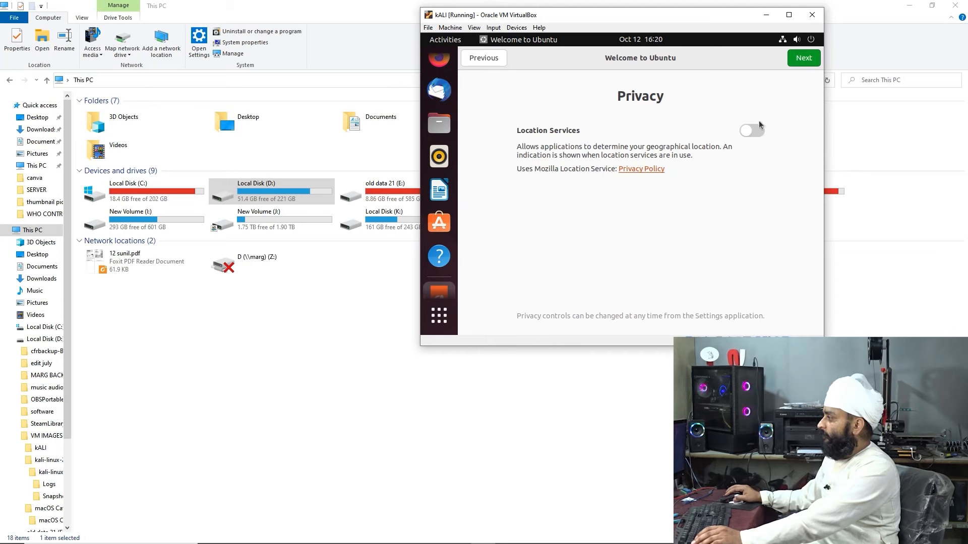
click(759, 133)
click(805, 59)
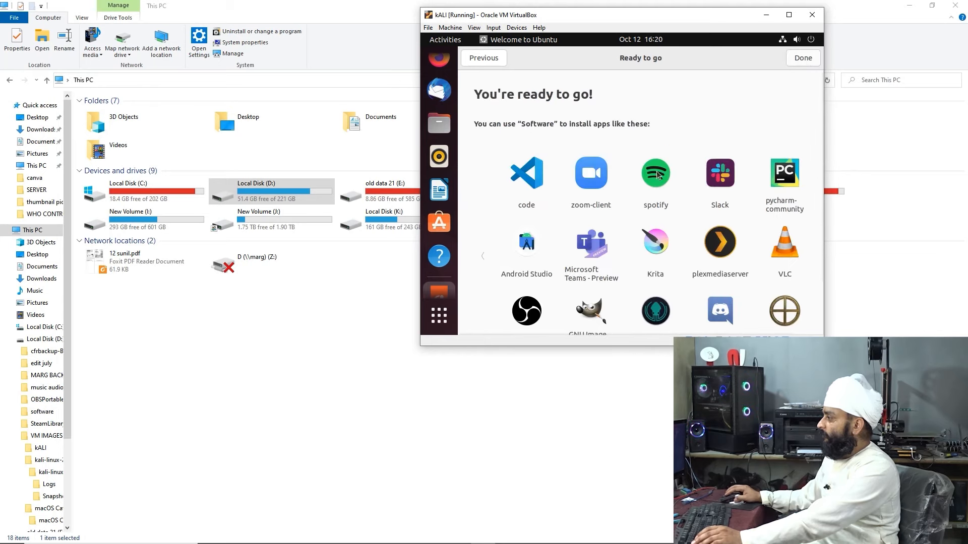
Open Ubuntu Software from the welcome screen, try installing OBS Studio, and close Firefox
scroll(767, 242, down, 3)
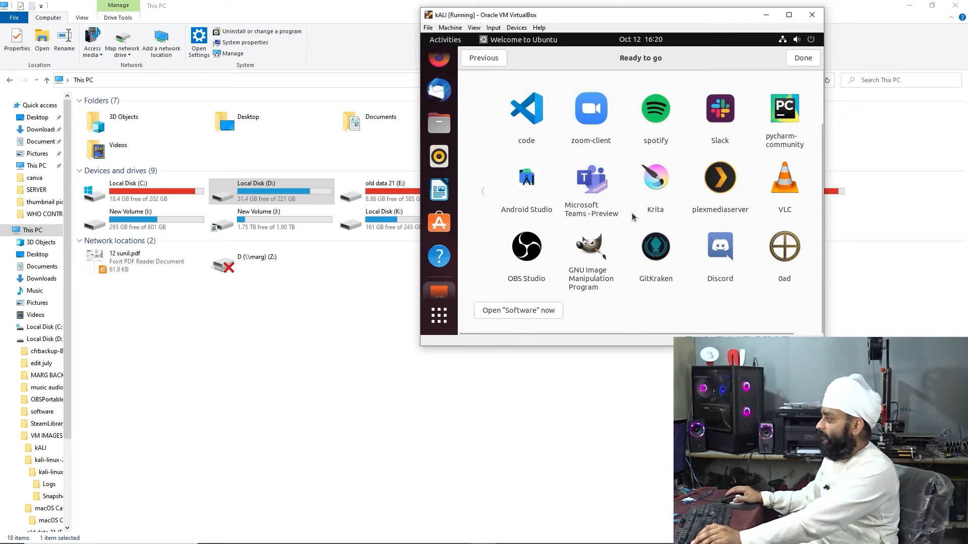
click(522, 309)
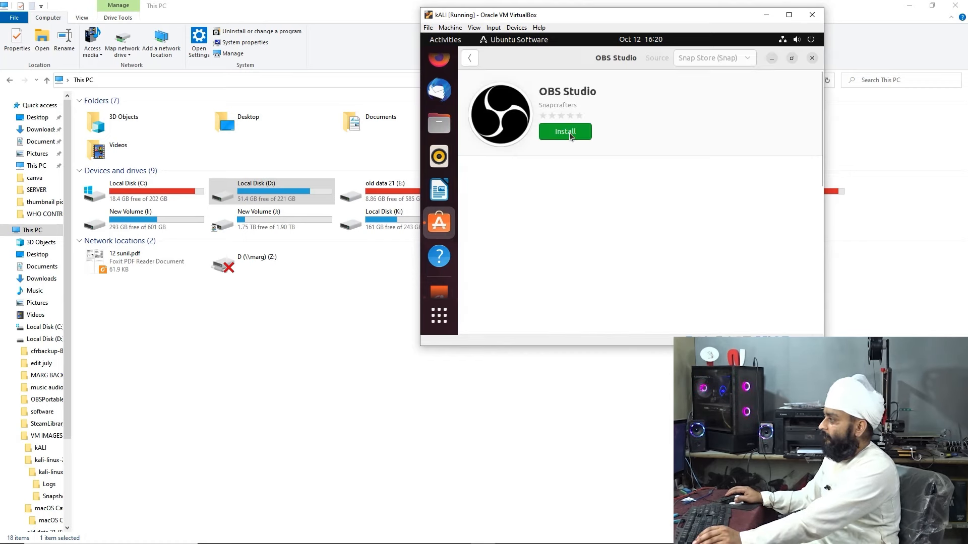
click(578, 270)
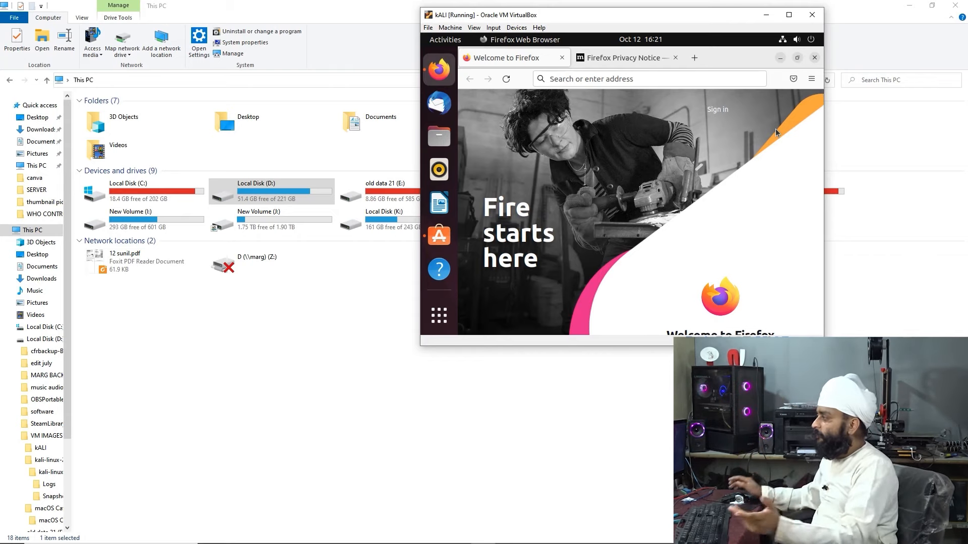
click(814, 58)
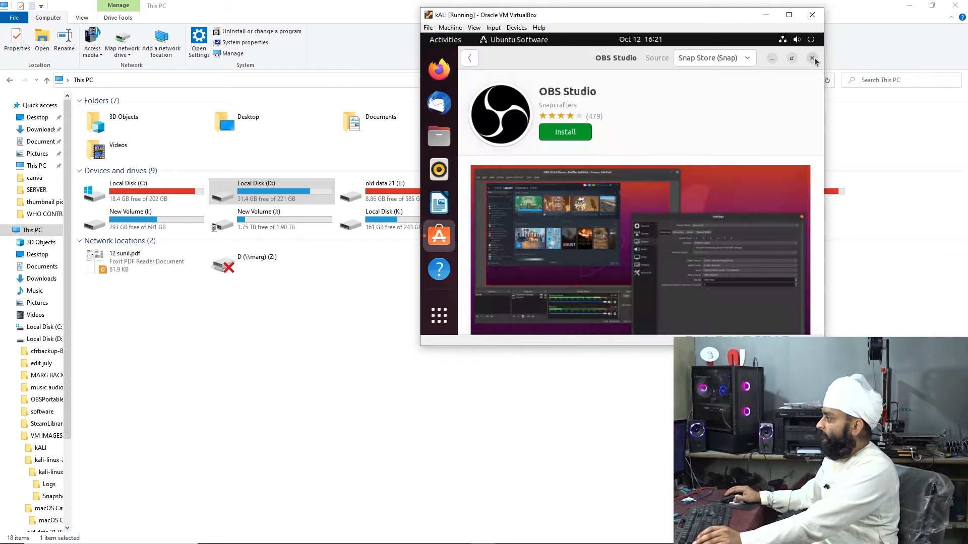
Close Ubuntu Software and create a new desktop folder named 'jagtar'
click(814, 58)
right_click(584, 118)
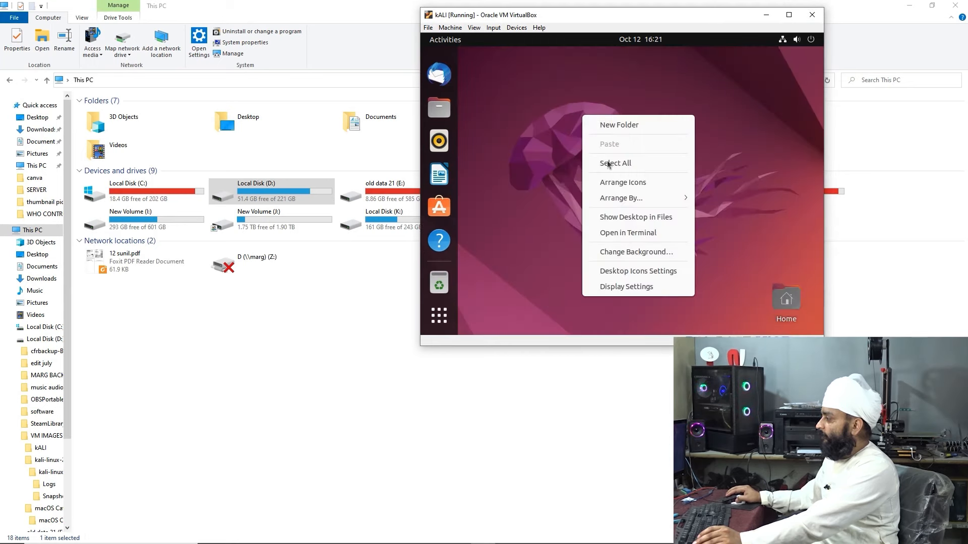
click(641, 123)
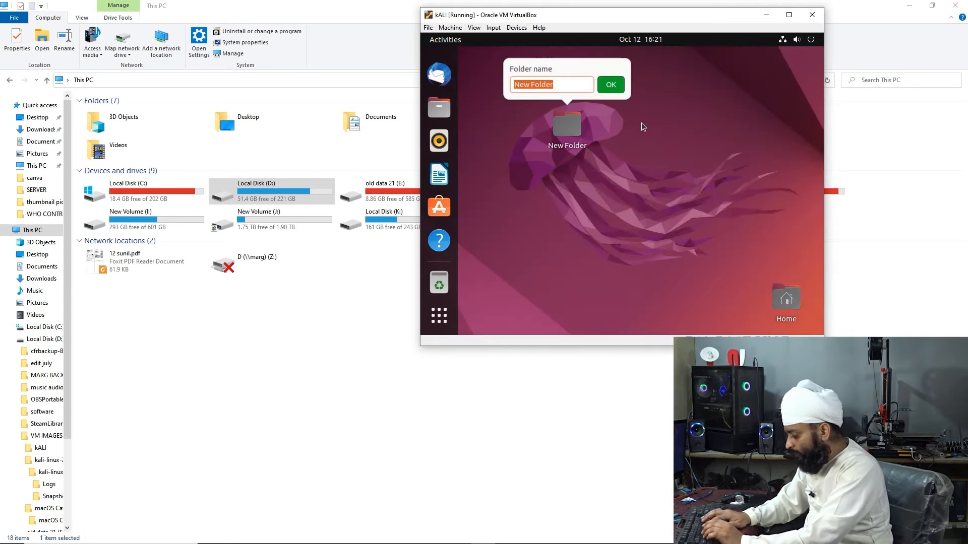
text(jagtar)
key(Return)
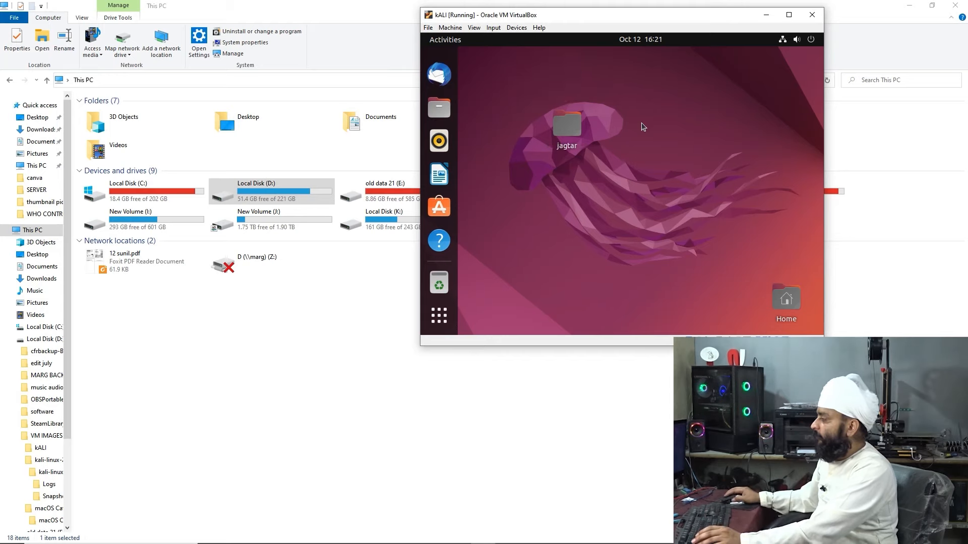
Select and deselect the jagtar folder, then minimize the VM window
click(581, 141)
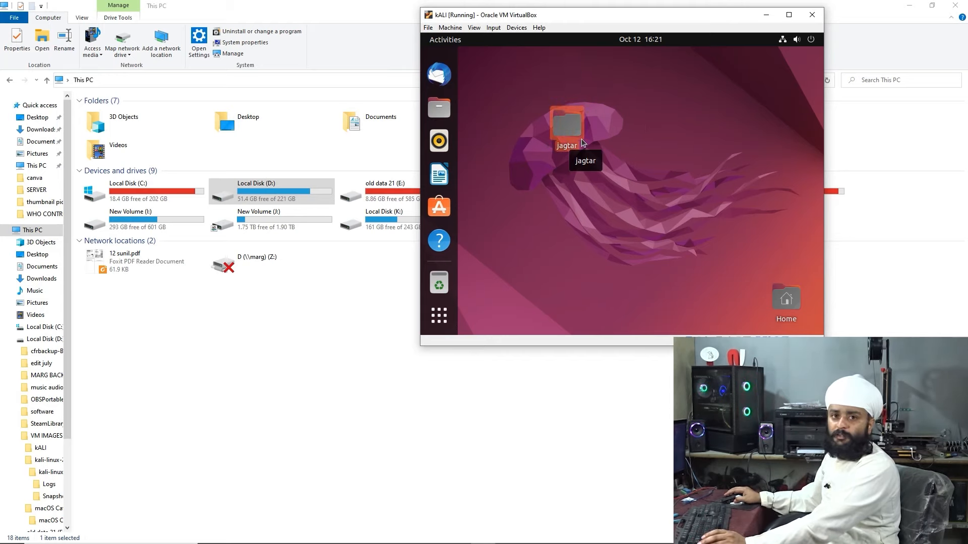
click(670, 143)
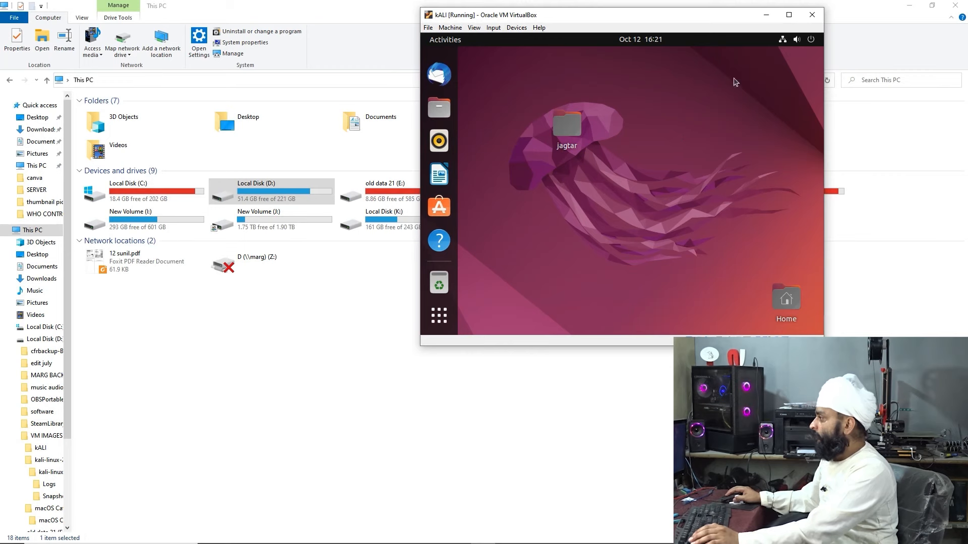
click(774, 15)
Bring back VirtualBox Manager and show kALI's snapshot list with the current state selected
mouse_move(455, 538)
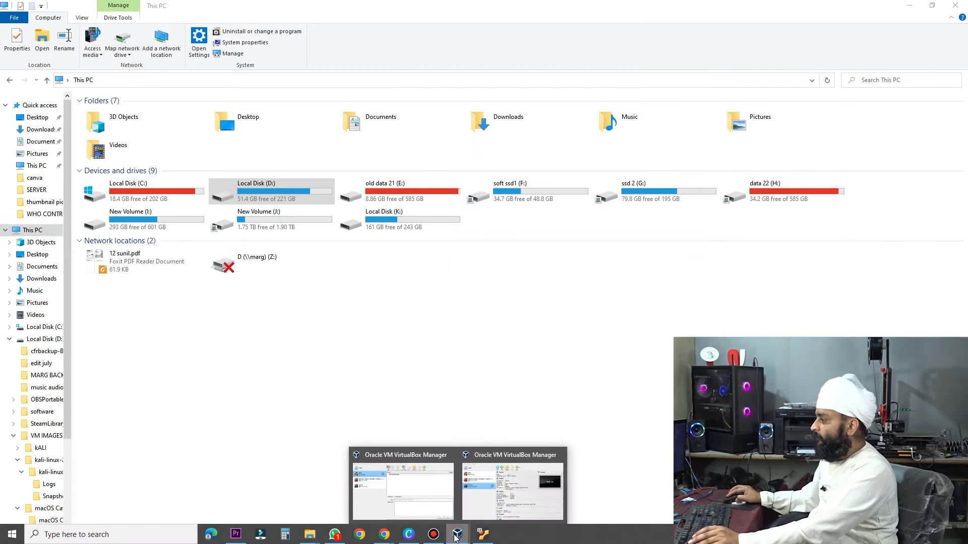
click(428, 487)
click(386, 208)
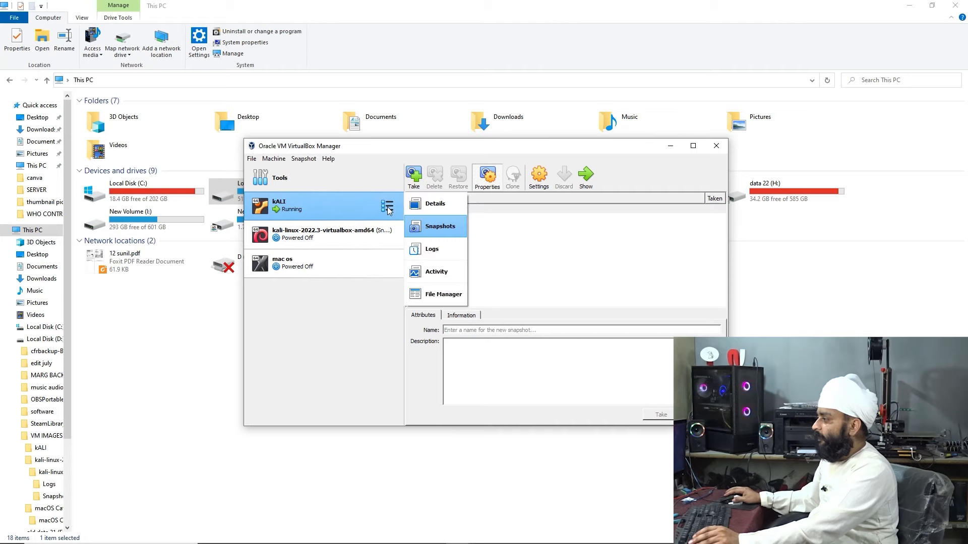
click(355, 211)
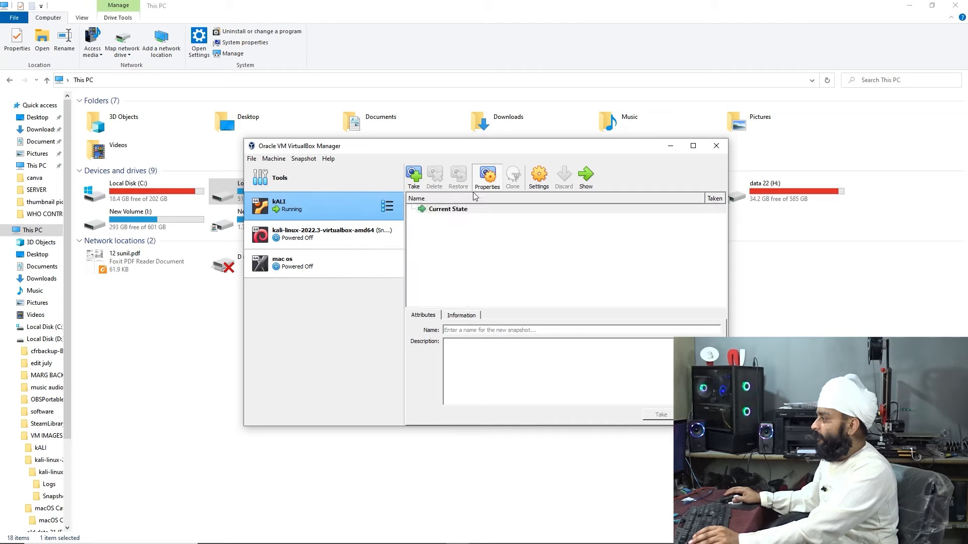
click(435, 211)
Take a snapshot named 'take1', then bring the kALI VM window to the front
click(414, 175)
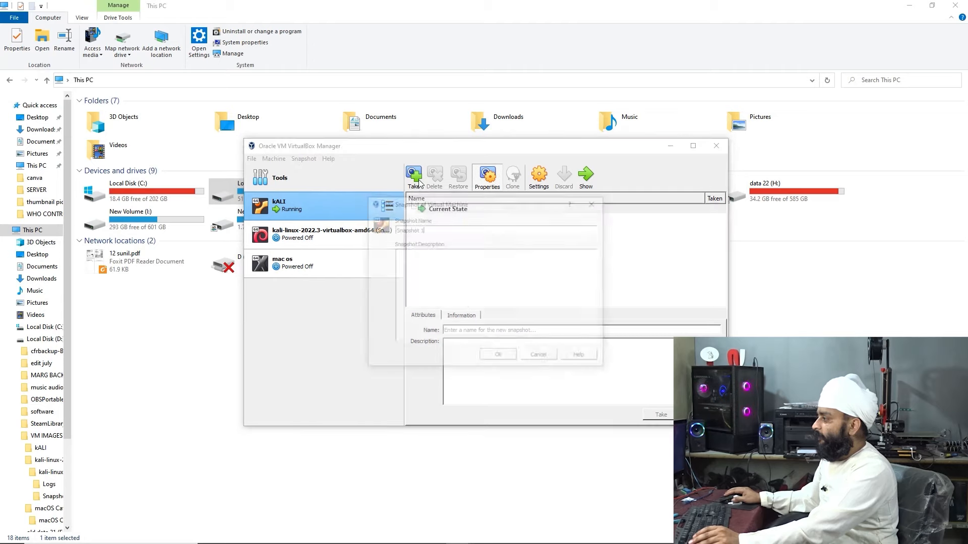
key(BackSpace)
key(BackSpace)
key(BackSpace)
key(BackSpace)
key(BackSpace)
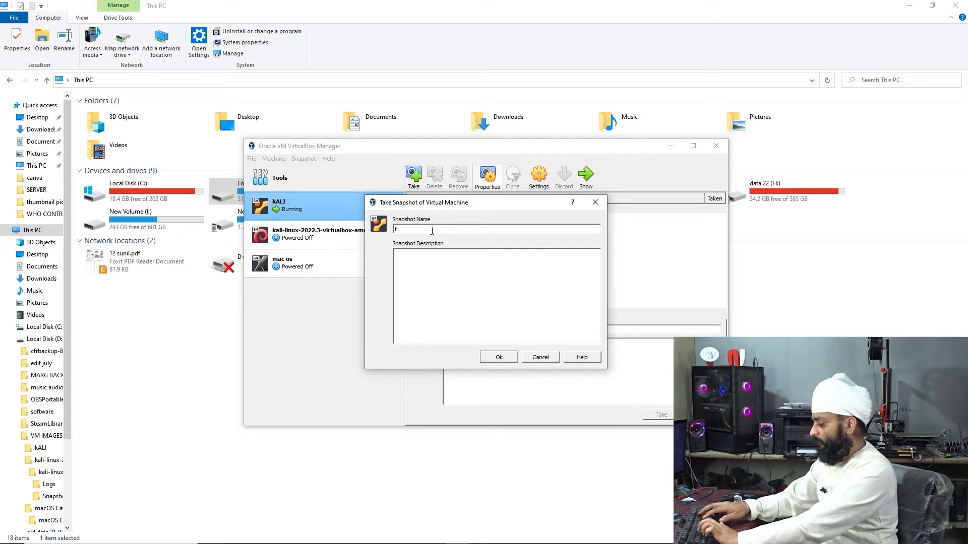
text(take1)
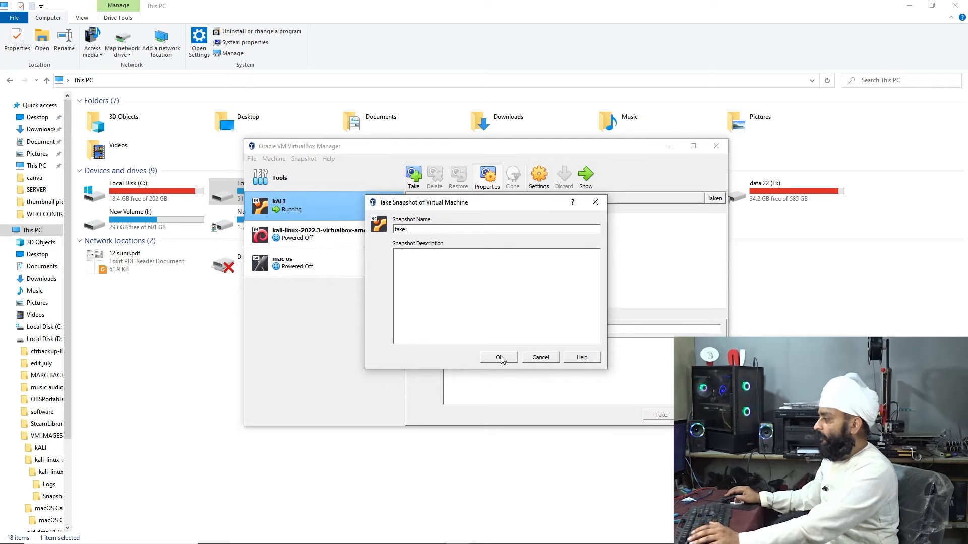
click(501, 358)
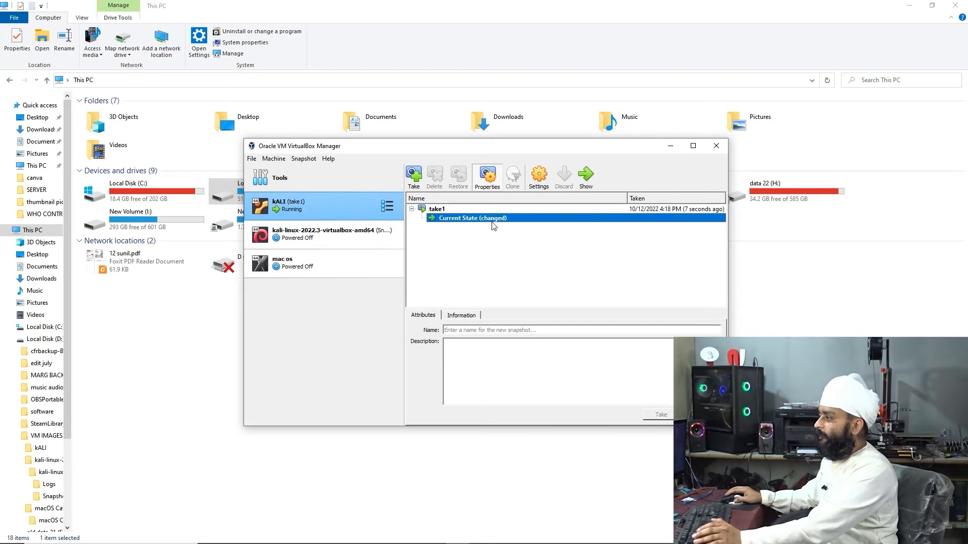
mouse_move(424, 532)
click(481, 534)
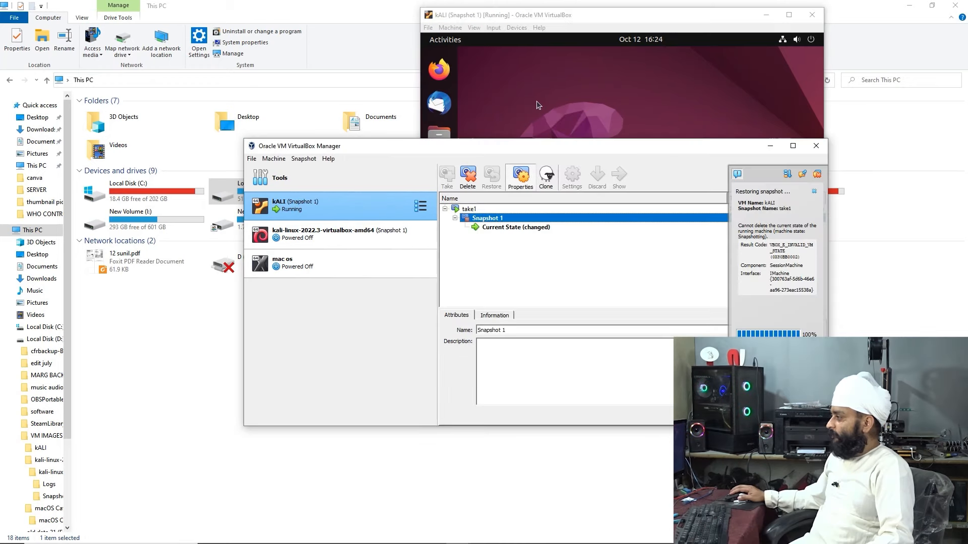
Create another 'jagtar' folder on the kALI guest desktop
click(536, 101)
right_click(536, 100)
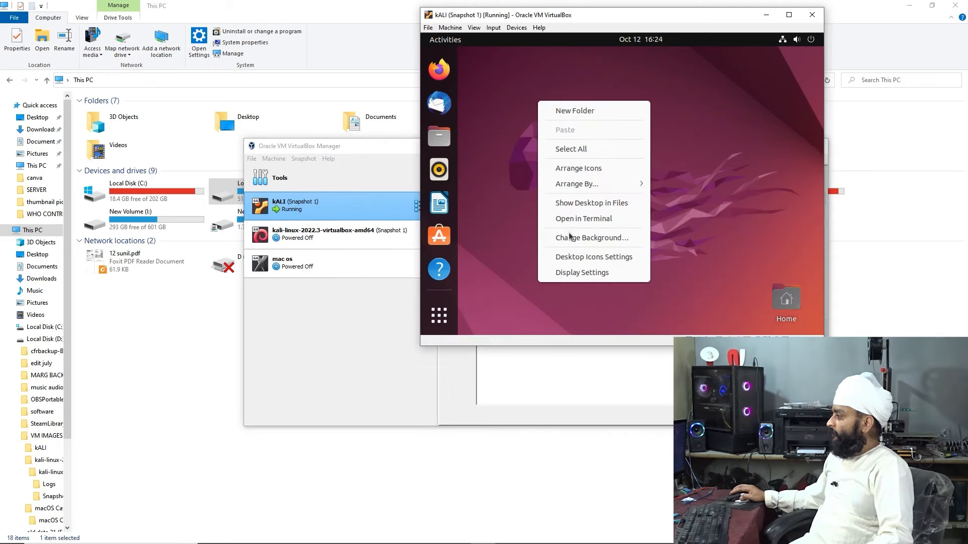
click(590, 112)
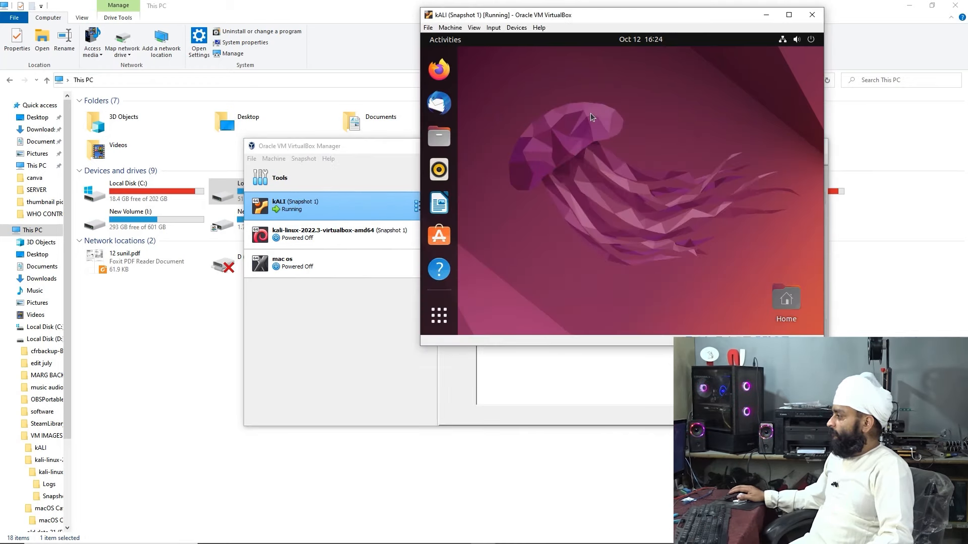
text(jagtar)
key(Return)
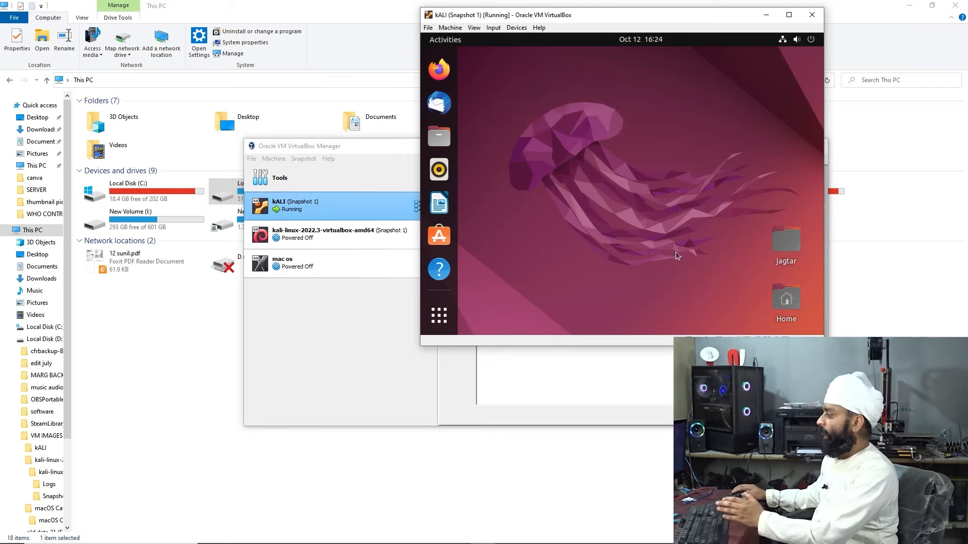
Power off the kALI VM from Ubuntu's system menu
click(767, 18)
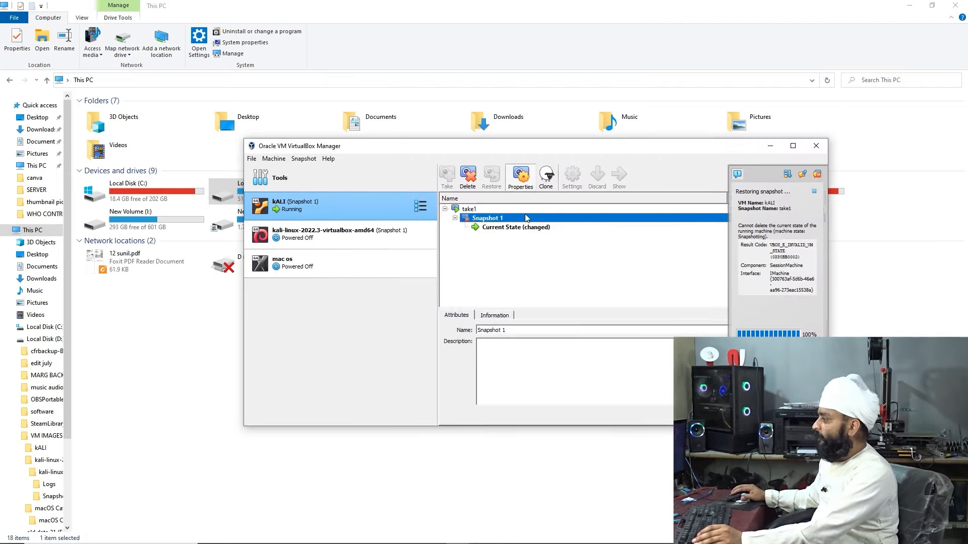
click(497, 228)
click(613, 180)
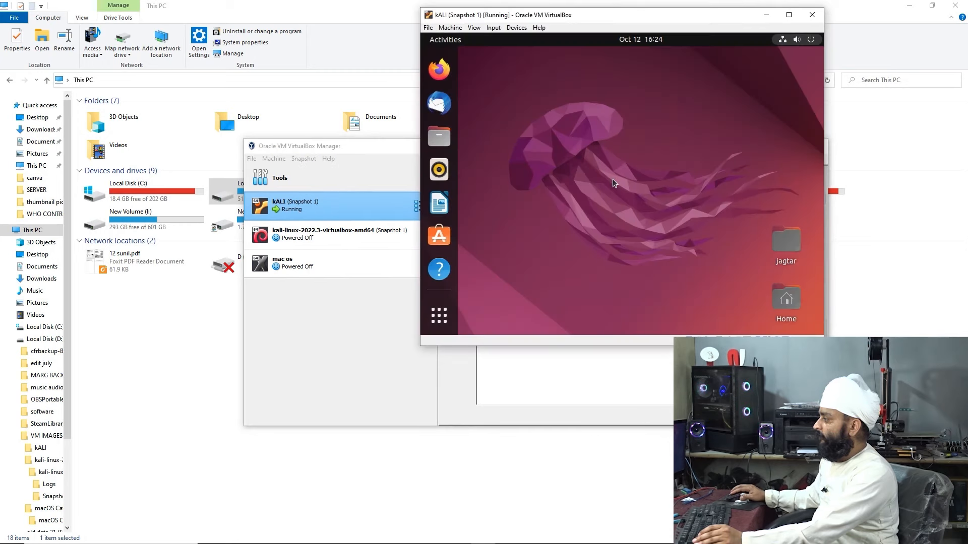
click(796, 39)
click(712, 165)
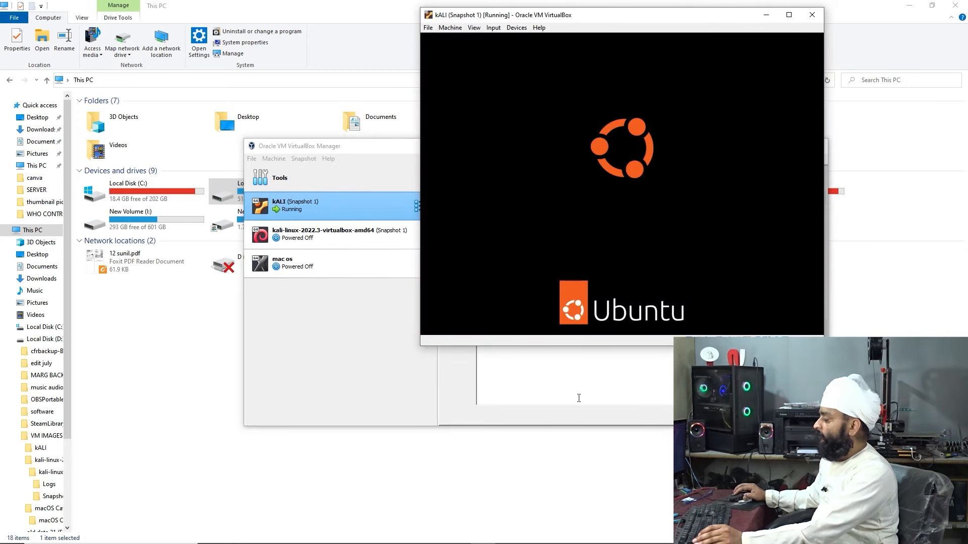
click(578, 397)
Restore kALI to Snapshot 1, start it again, and begin entering the login password
click(539, 228)
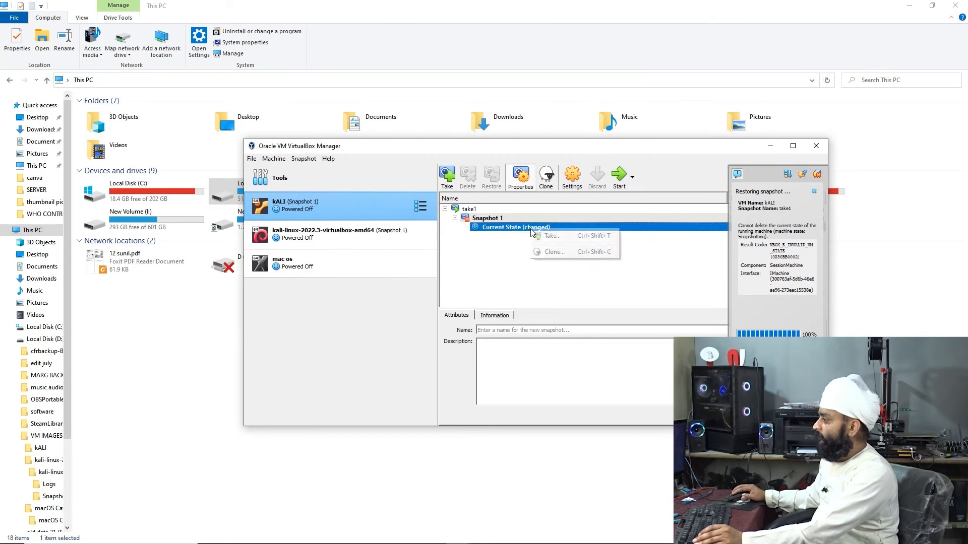
click(538, 245)
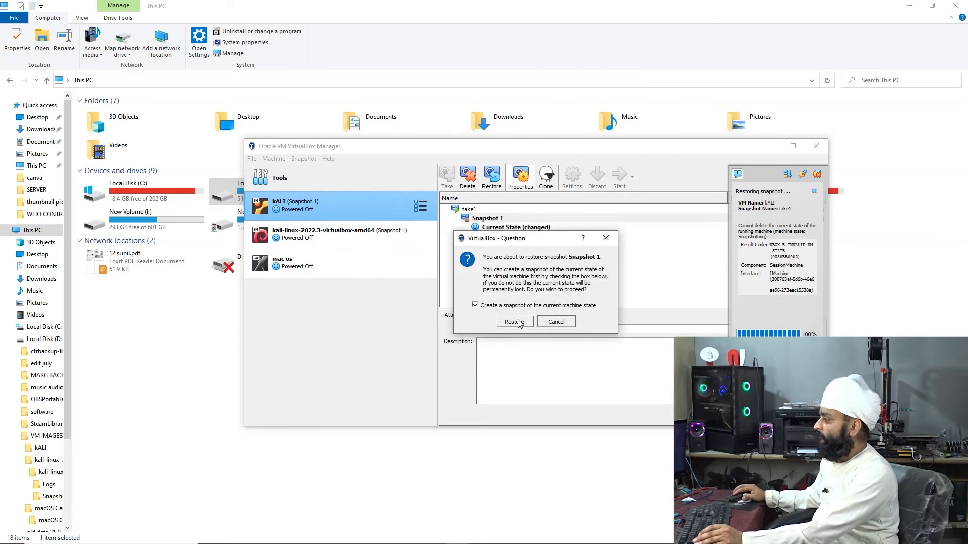
click(514, 324)
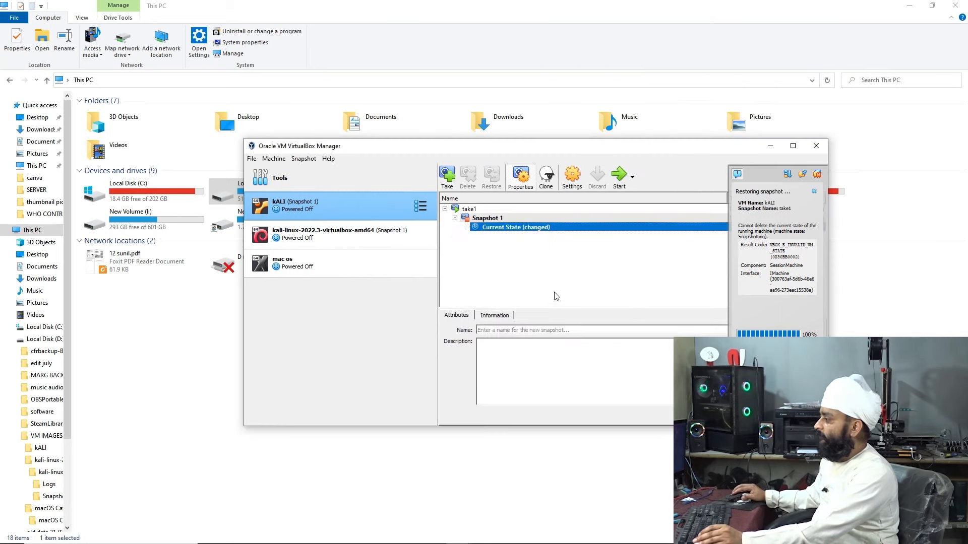
click(619, 176)
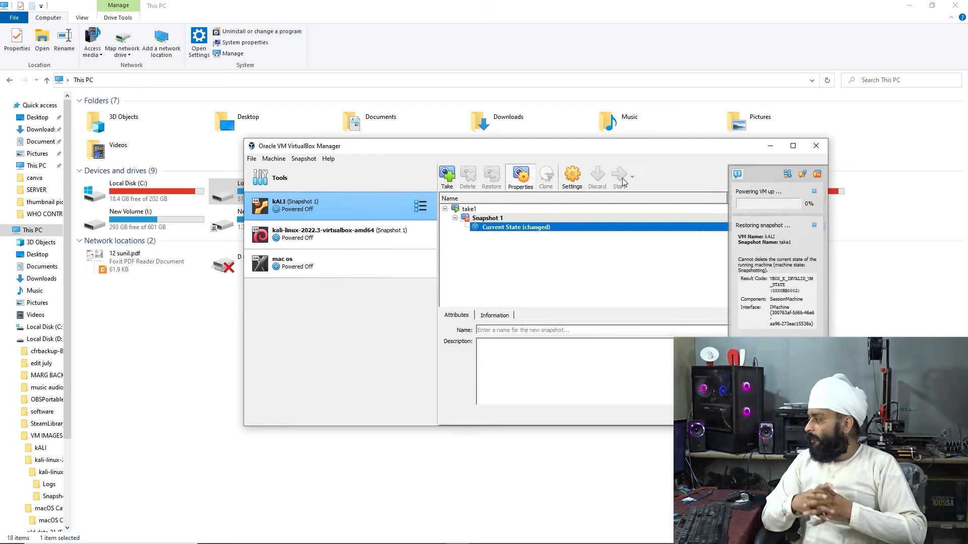
text(●●)
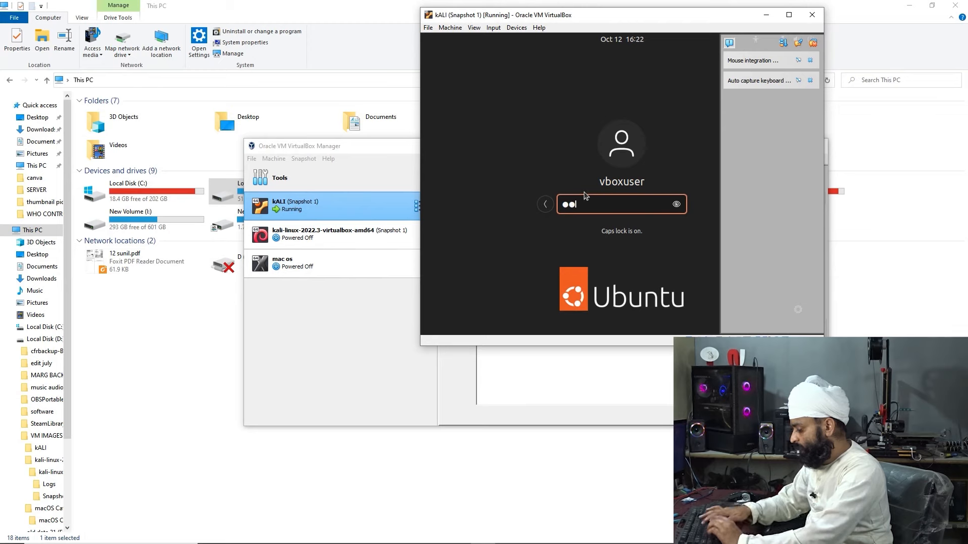